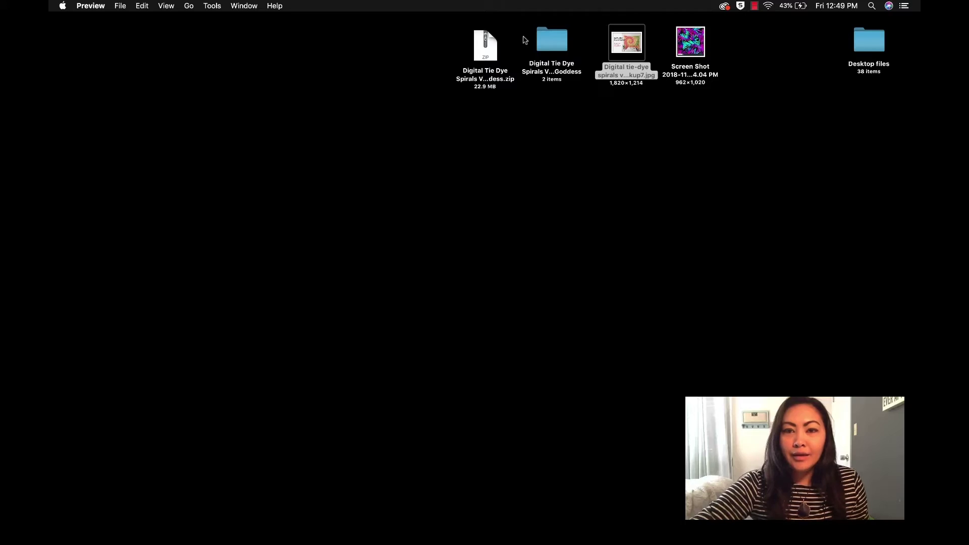
Open the Digital Tie Dye Spirals Vol 3 folder on the desktop and enlarge its window to inspect the contents
{"action": "left_click", "coordinate": [492, 36]}
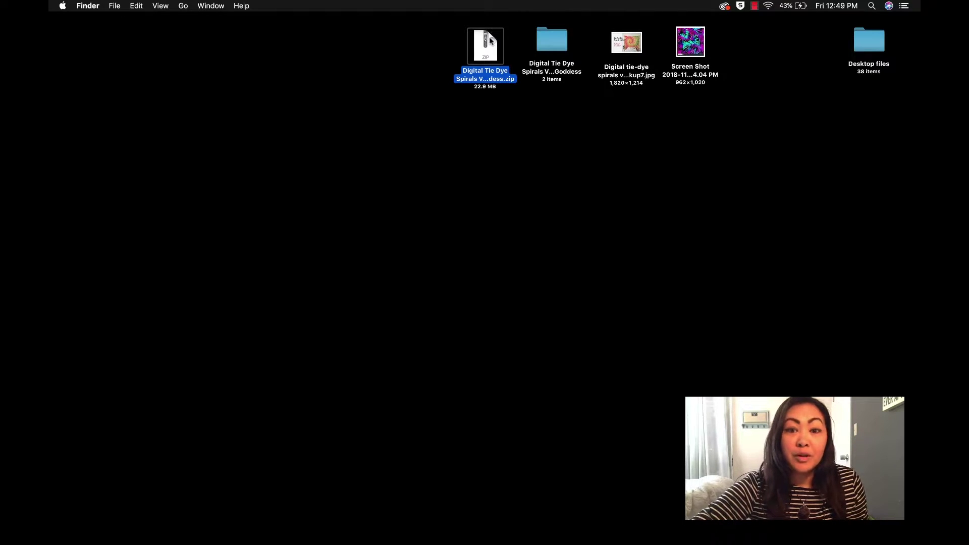
{"action": "double_click", "coordinate": [487, 49]}
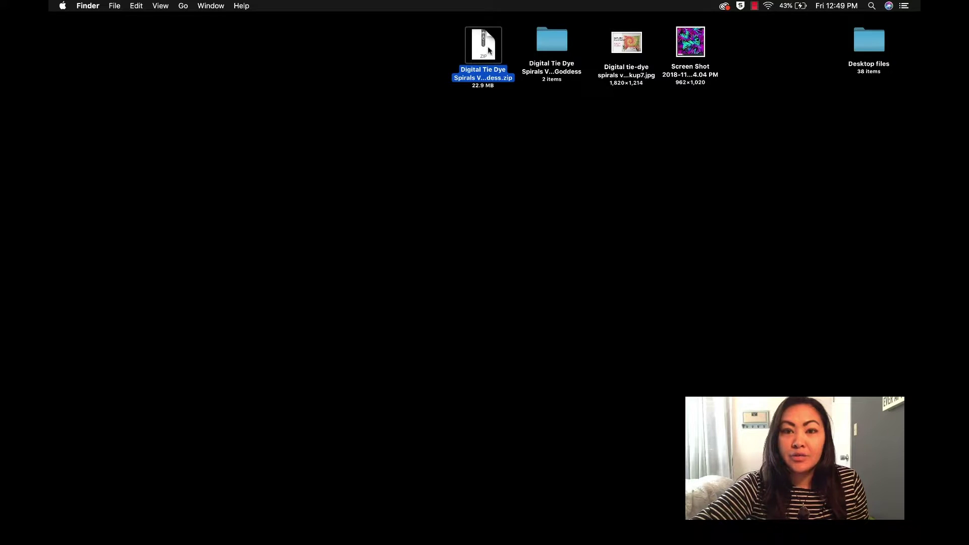
{"action": "double_click", "coordinate": [556, 43]}
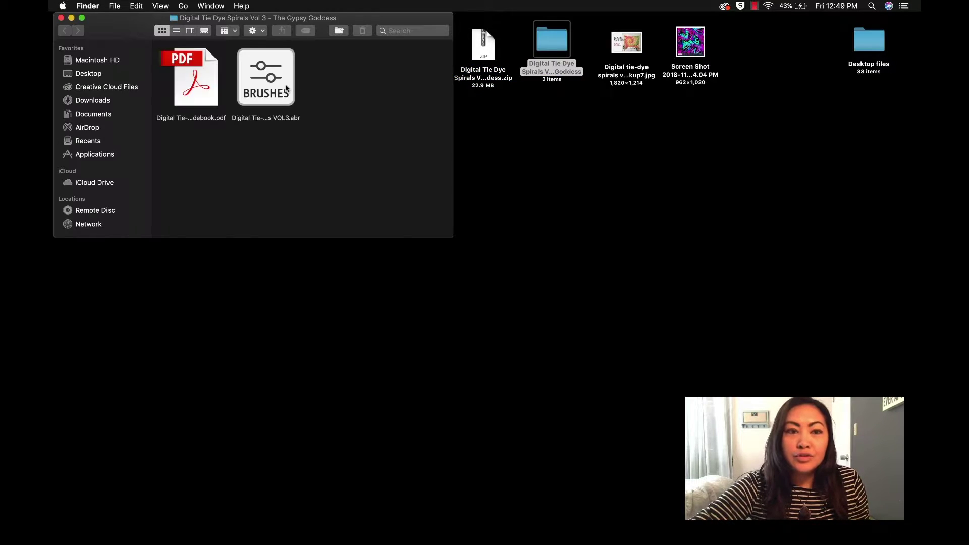
{"action": "left_click_drag", "start_coordinate": [453, 238], "coordinate": [552, 253]}
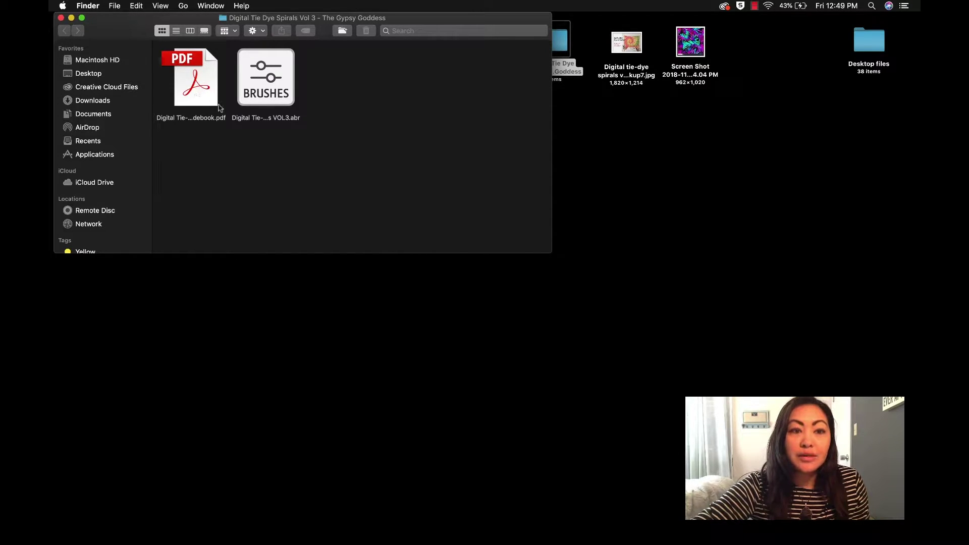
Bring up the brush guidebook PDF, look through pages 2 to 4, and return to the brush guide on page 2
{"action": "mouse_move", "coordinate": [550, 543]}
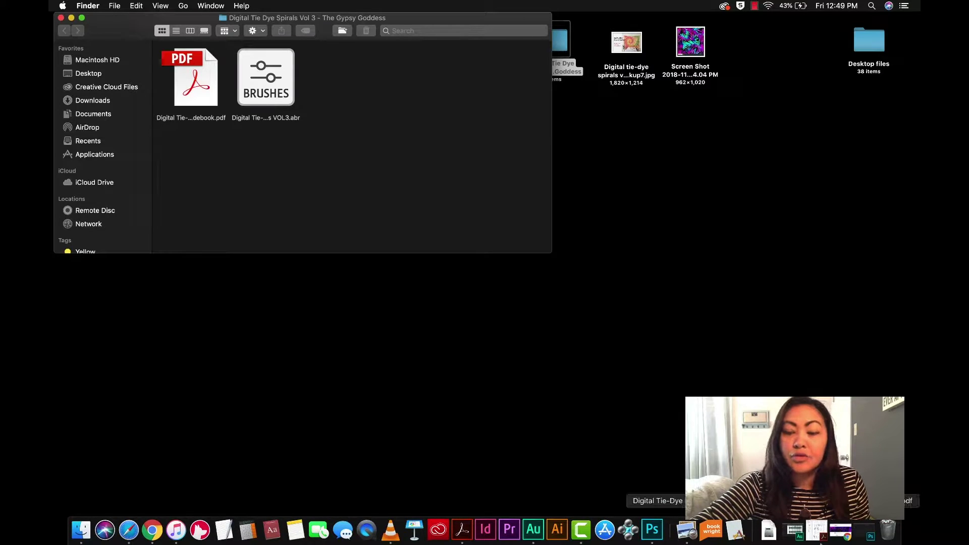
{"action": "left_click", "coordinate": [821, 539]}
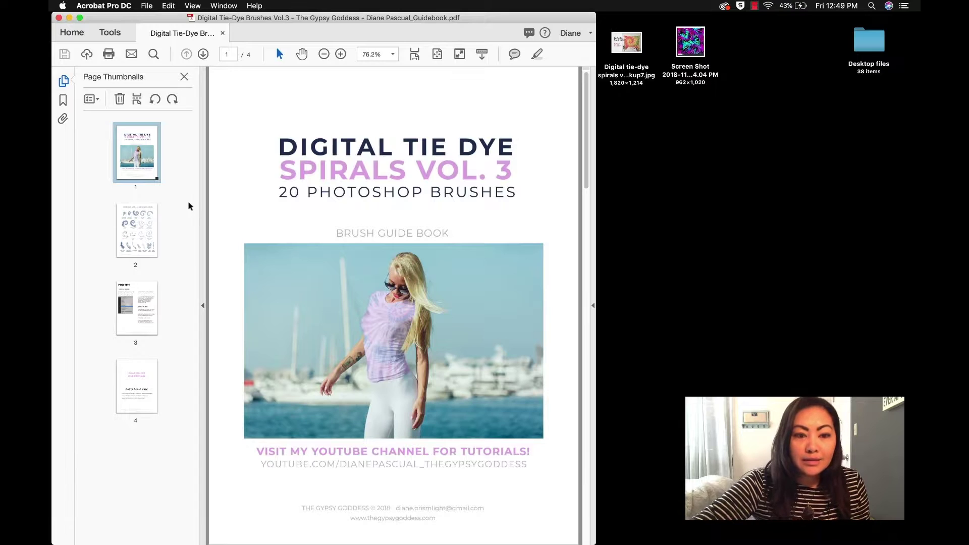
{"action": "left_click", "coordinate": [156, 218]}
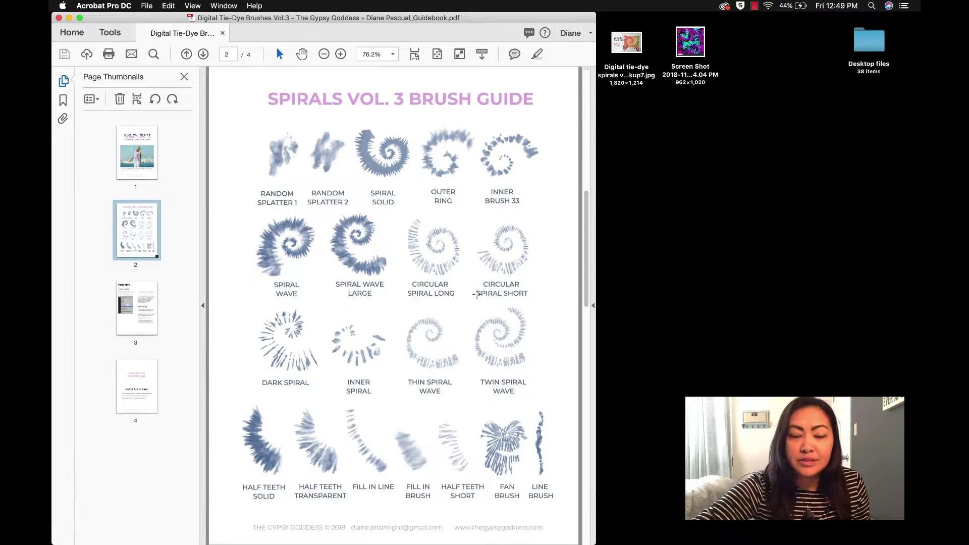
{"action": "left_click", "coordinate": [123, 337]}
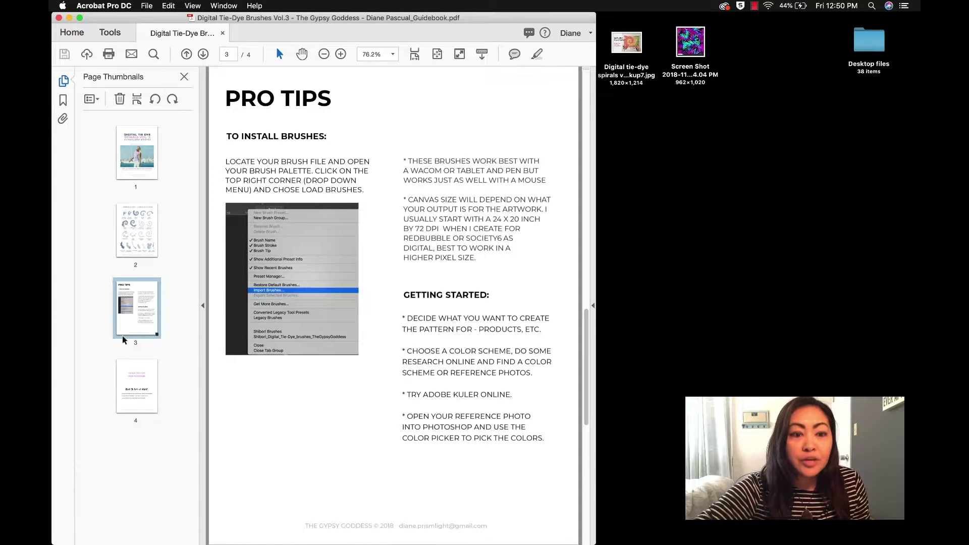
{"action": "left_click", "coordinate": [138, 384]}
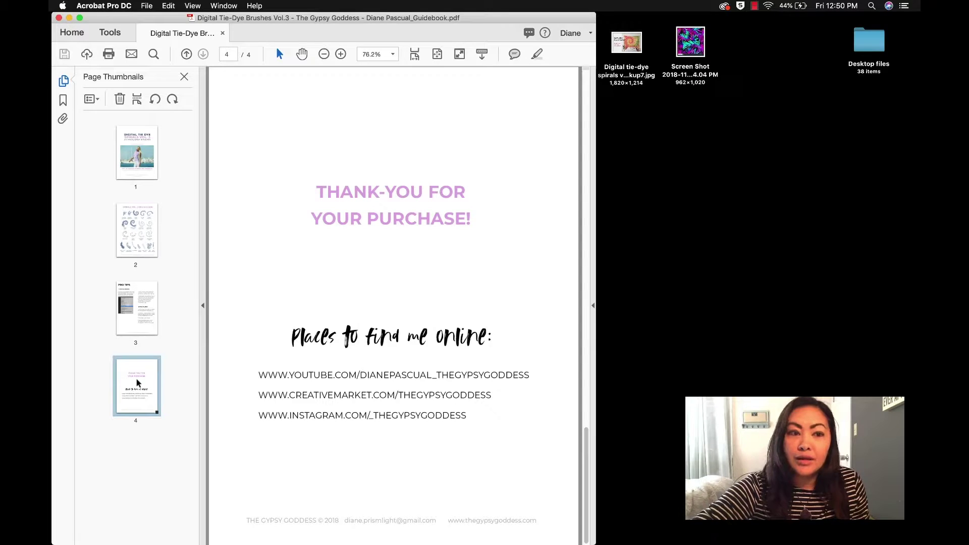
{"action": "left_click", "coordinate": [136, 230]}
Preview the wall tapestry mockup image from the desktop and close it
{"action": "double_click", "coordinate": [626, 43]}
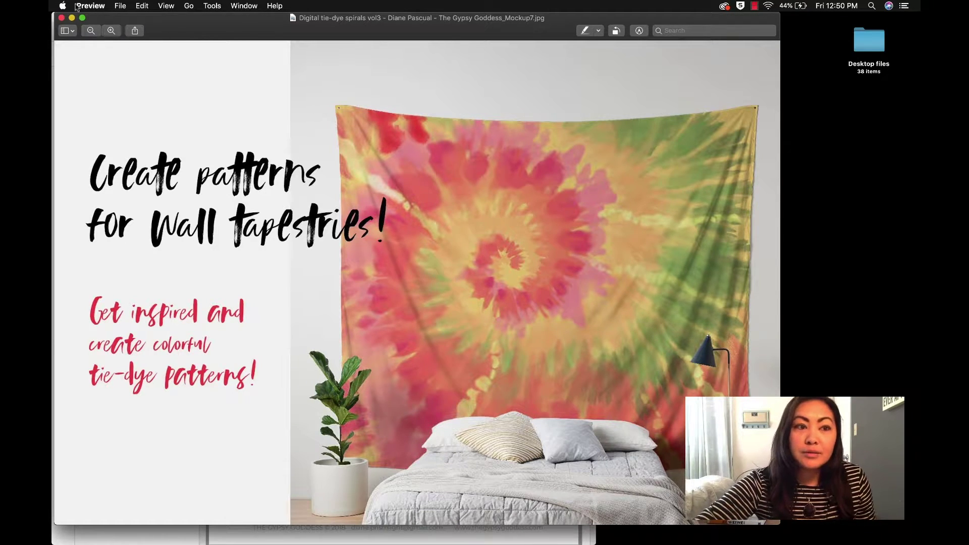
{"action": "left_click", "coordinate": [61, 17]}
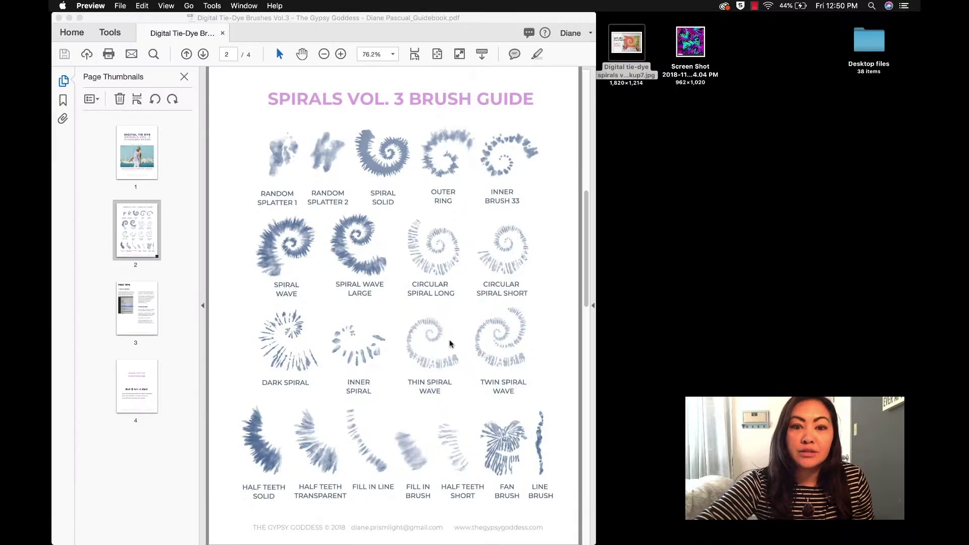
Switch to Photoshop and start a new document with width and height both set to 3500 pixels
{"action": "left_click", "coordinate": [669, 528]}
{"action": "left_click", "coordinate": [143, 5]}
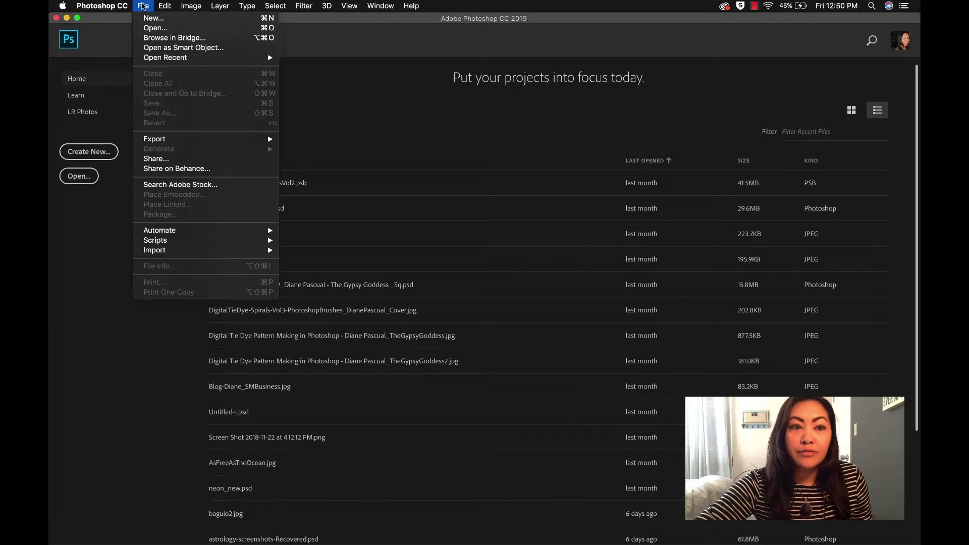
{"action": "left_click", "coordinate": [149, 21]}
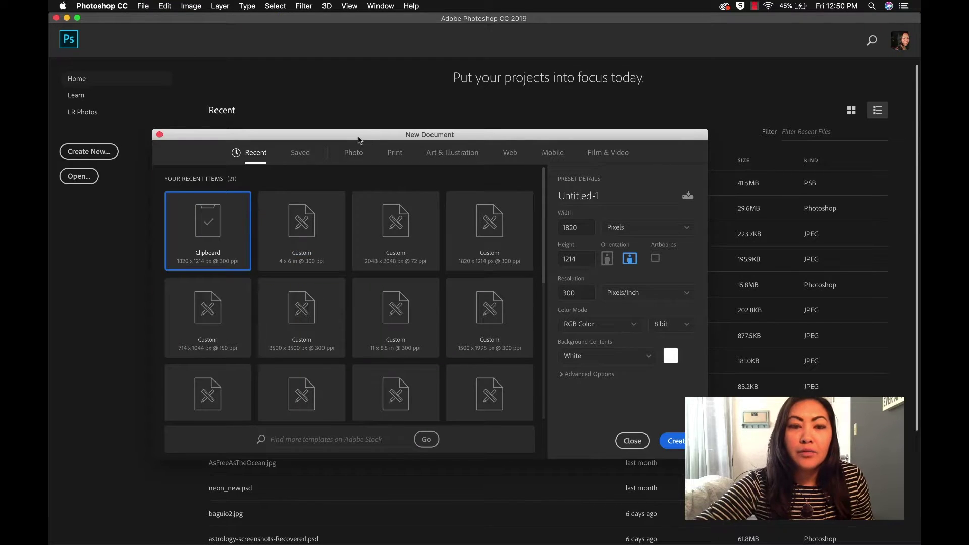
{"action": "left_click_drag", "start_coordinate": [359, 135], "coordinate": [377, 120]}
{"action": "left_click", "coordinate": [575, 207]}
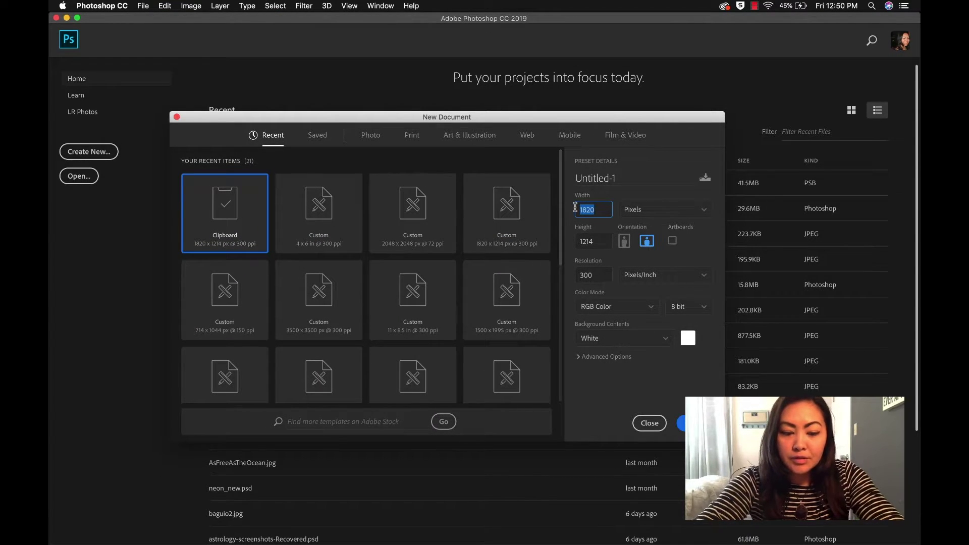
{"action": "type", "text": "3500"}
{"action": "key", "text": "Tab"}
{"action": "type", "text": "3500"}
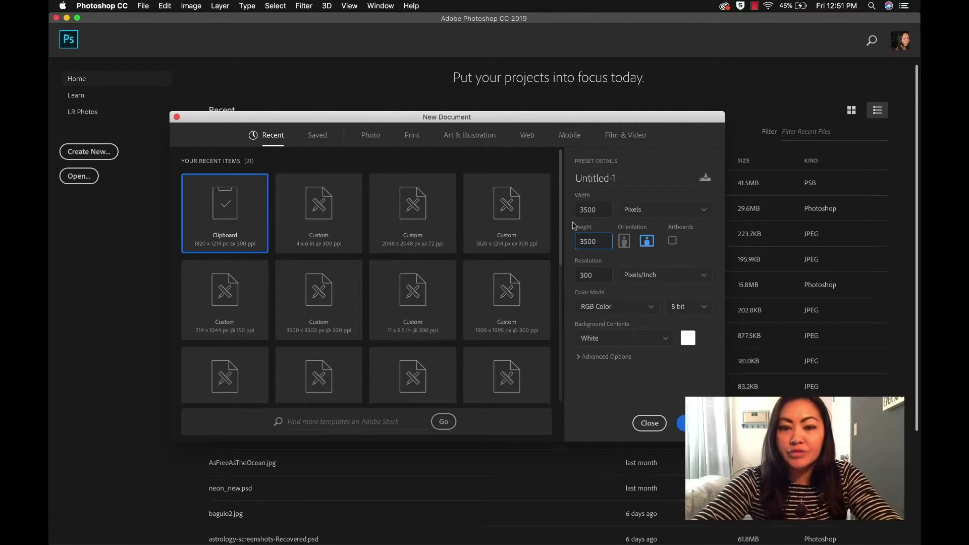
Set the new document's resolution to 72 pixels/inch and create it
{"action": "left_click", "coordinate": [595, 274]}
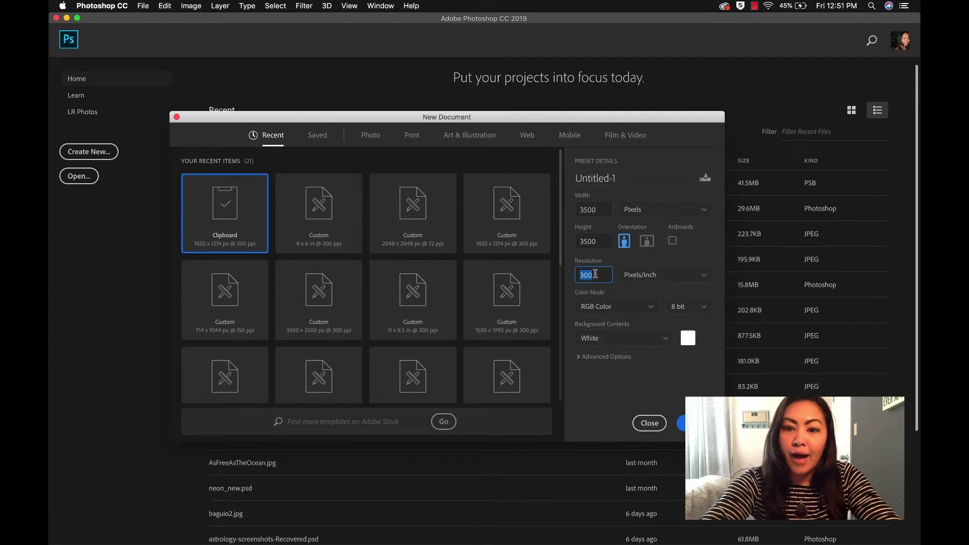
{"action": "type", "text": "7"}
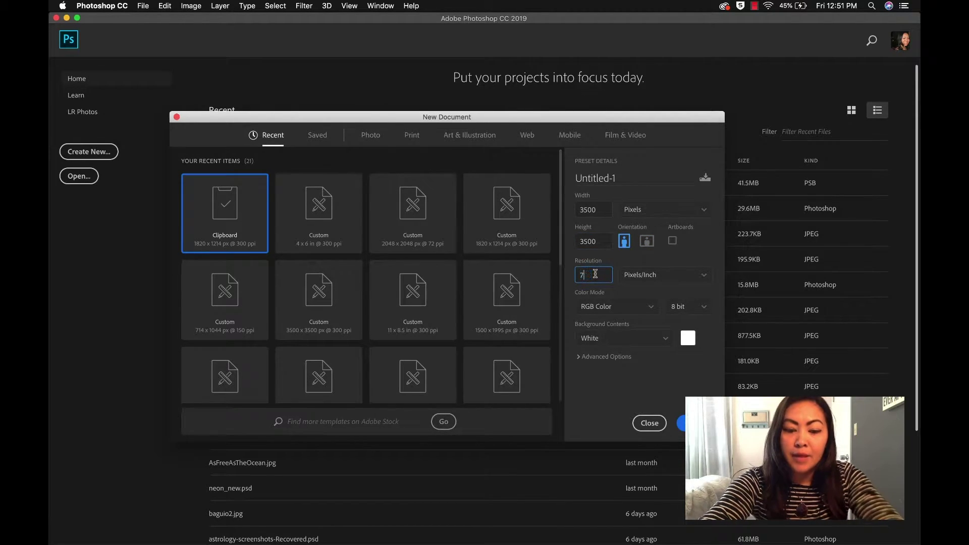
{"action": "type", "text": "2"}
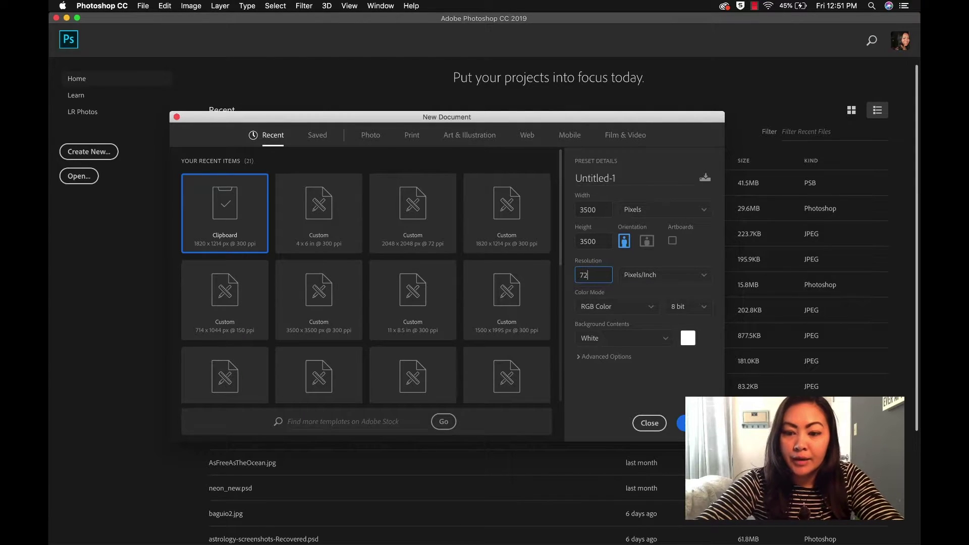
{"action": "key", "text": "Return"}
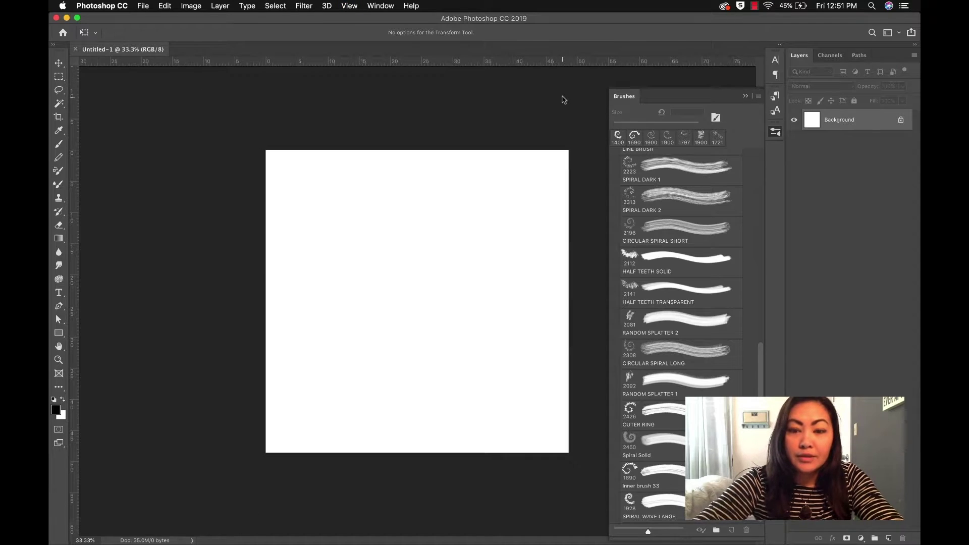
Resize the image to 4200 pixels wide with Image Size, keeping the height at 3500 pixels
{"action": "left_click_drag", "start_coordinate": [628, 97], "coordinate": [786, 131]}
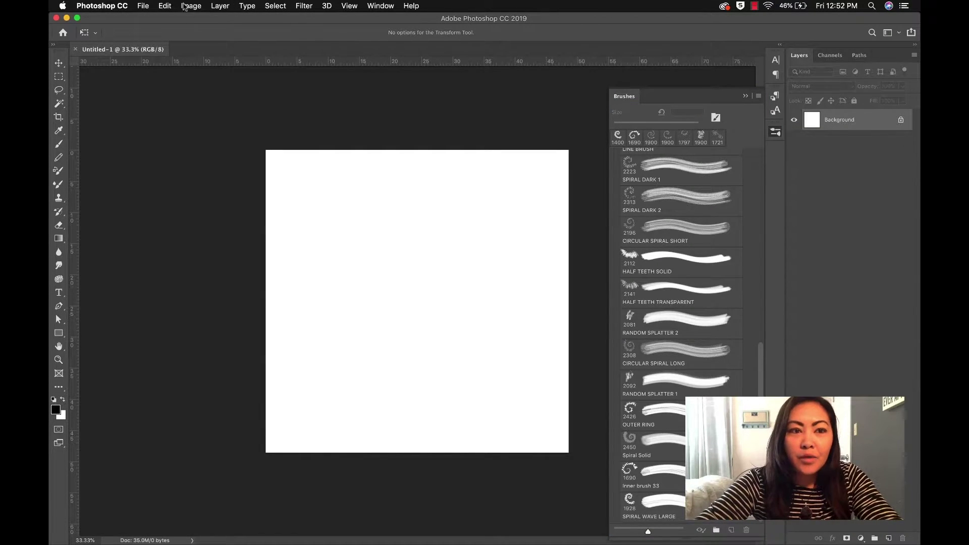
{"action": "left_click", "coordinate": [184, 6]}
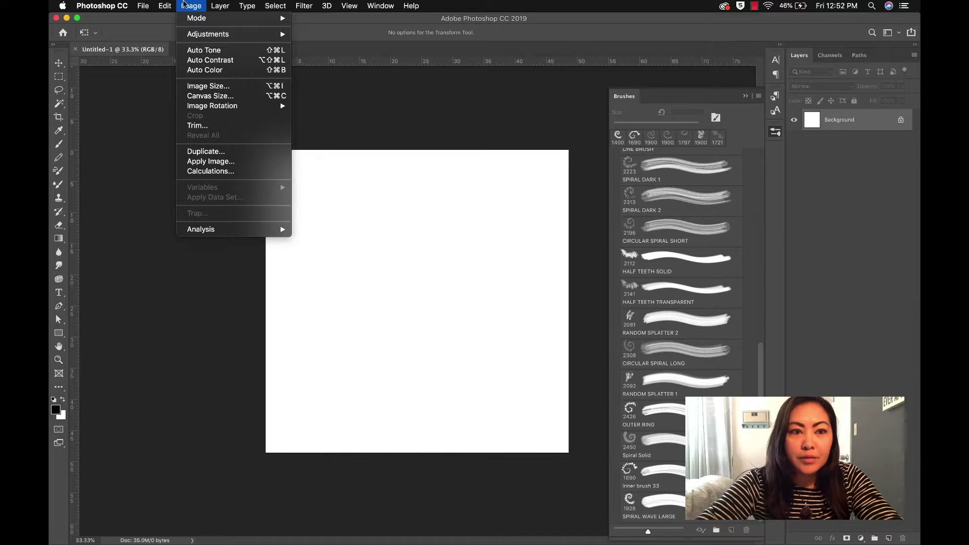
{"action": "left_click", "coordinate": [208, 86]}
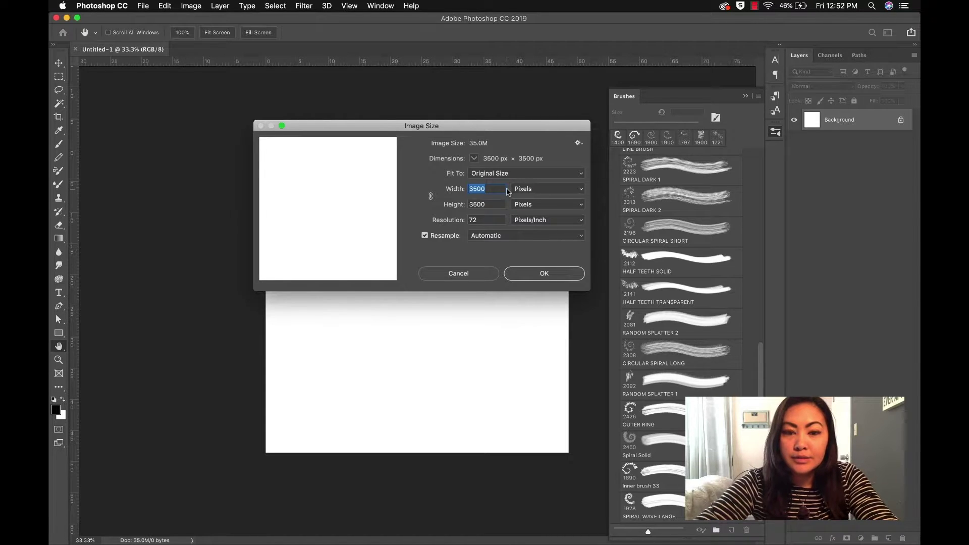
{"action": "type", "text": "4200"}
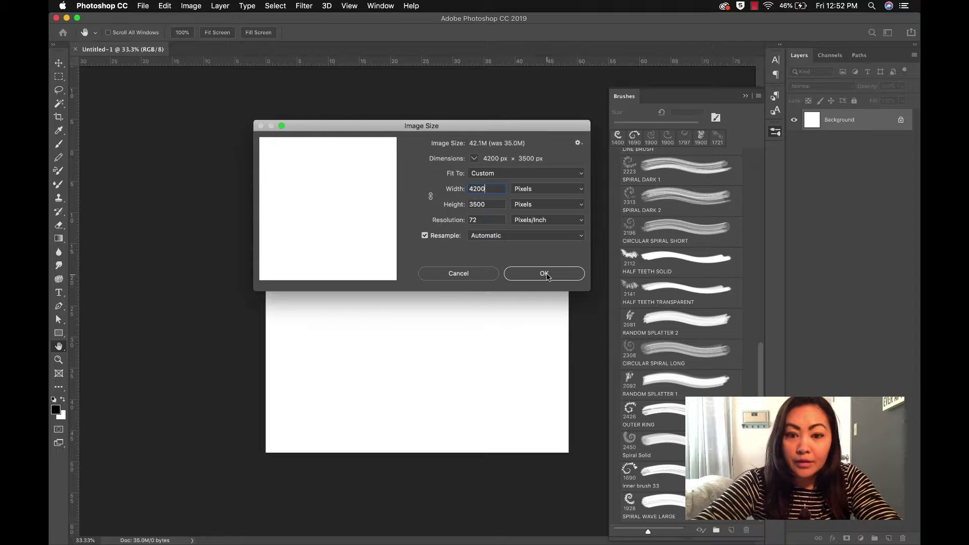
{"action": "left_click", "coordinate": [547, 275]}
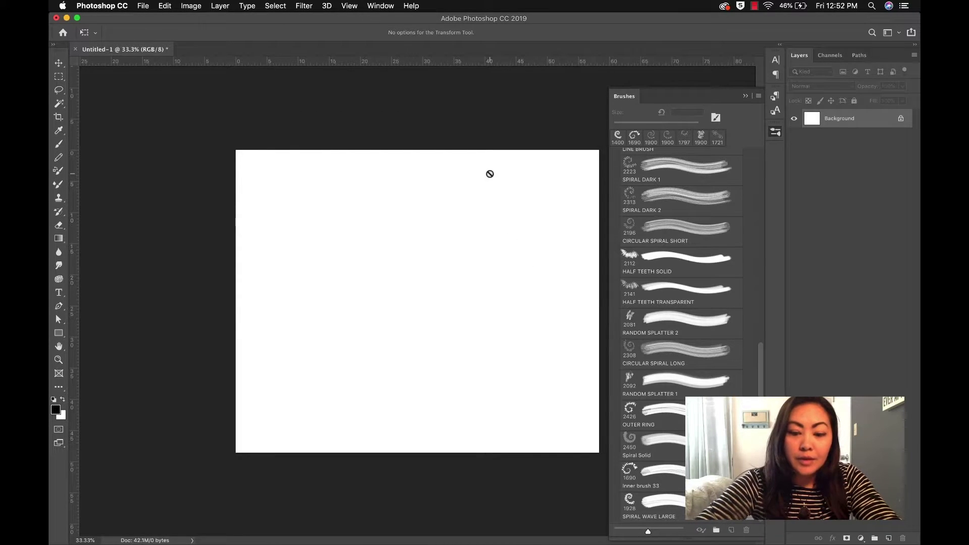
Convert the locked Background into a regular layer and add two new empty layers above it
{"action": "key", "text": "super+plus"}
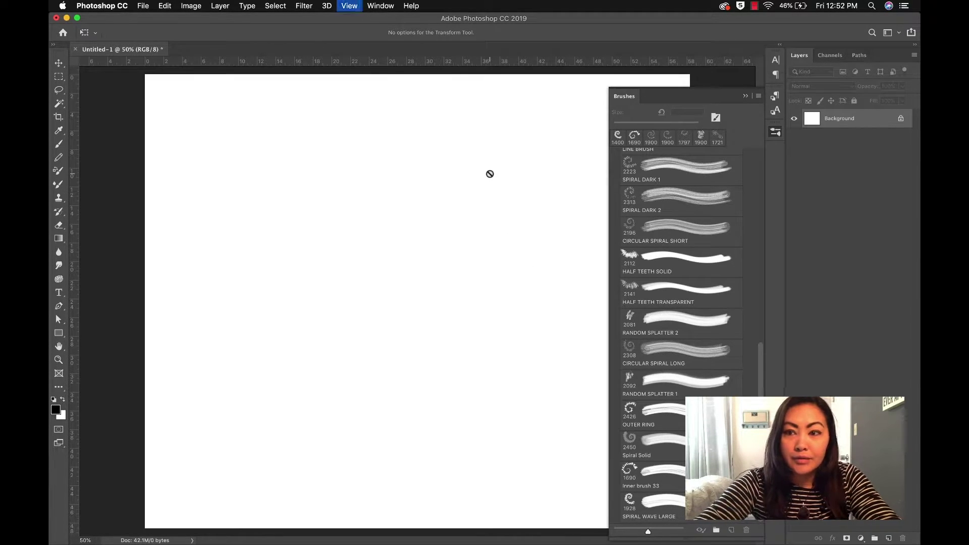
{"action": "key", "text": "super+minus"}
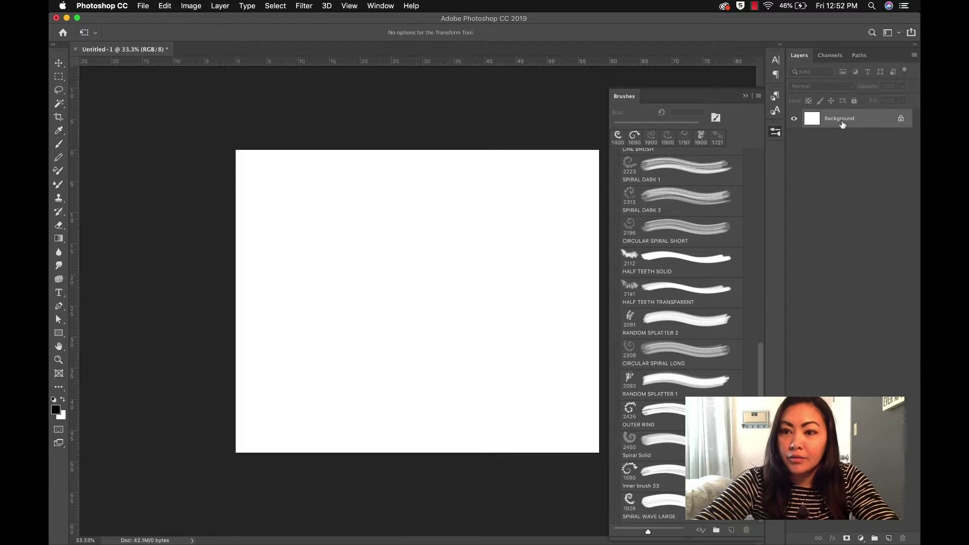
{"action": "double_click", "coordinate": [842, 125]}
{"action": "left_click", "coordinate": [514, 191]}
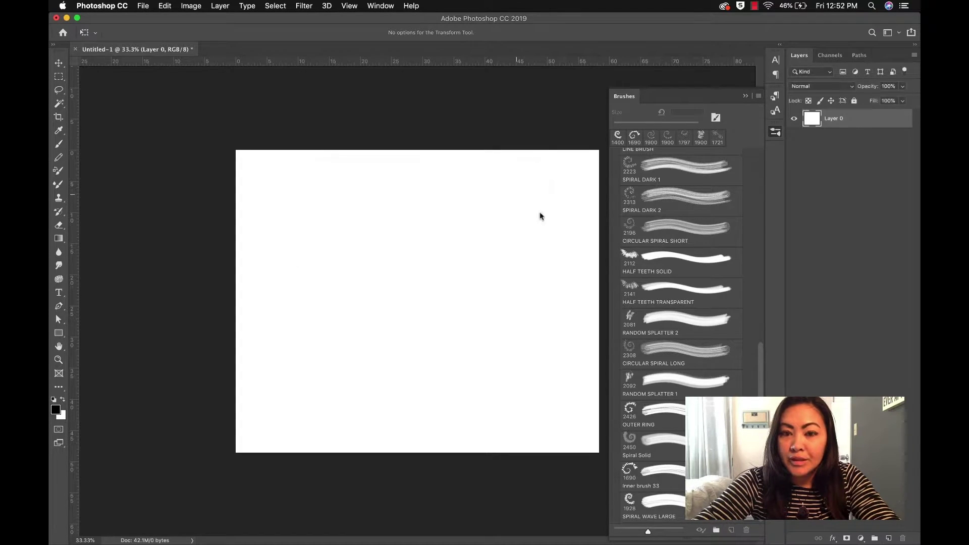
{"action": "left_click", "coordinate": [888, 538]}
{"action": "left_click", "coordinate": [888, 538]}
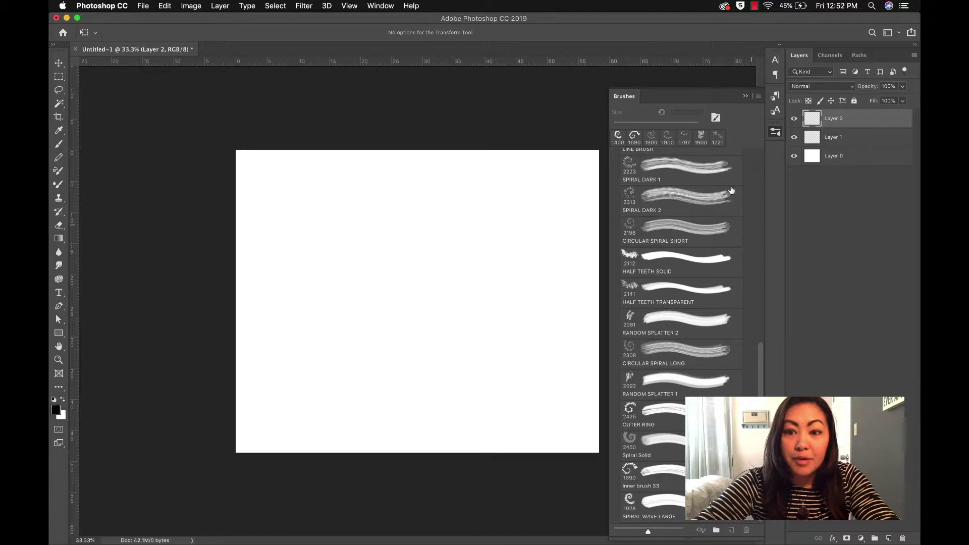
Try the SPIRAL DARK 2 and CIRCULAR SPIRAL SHORT brush presets
{"action": "left_click", "coordinate": [684, 197]}
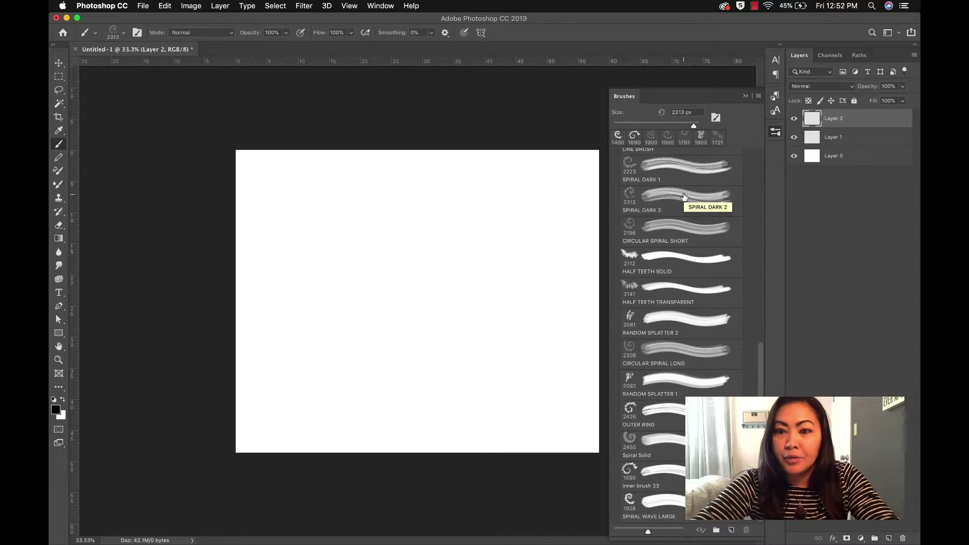
{"action": "key", "text": "ctrl+t"}
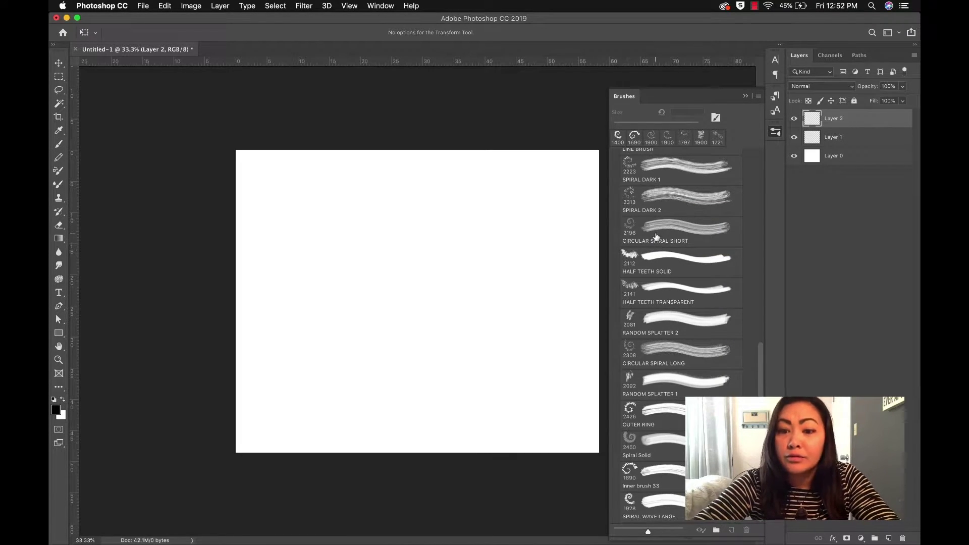
{"action": "left_click", "coordinate": [656, 236]}
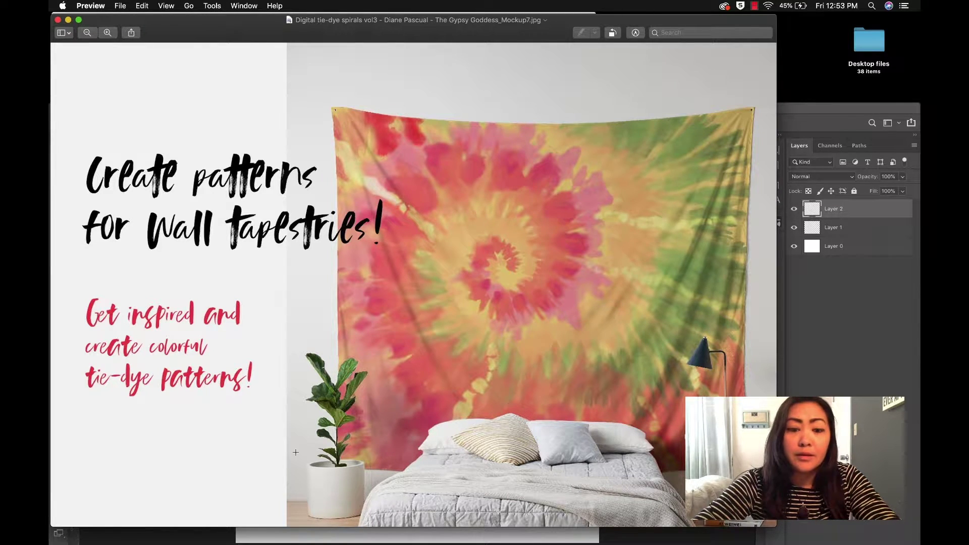
Minimize the tapestry mockup, then preview the desktop screenshot of the neon leaf pattern and close it
{"action": "left_click", "coordinate": [69, 19]}
{"action": "double_click", "coordinate": [690, 41]}
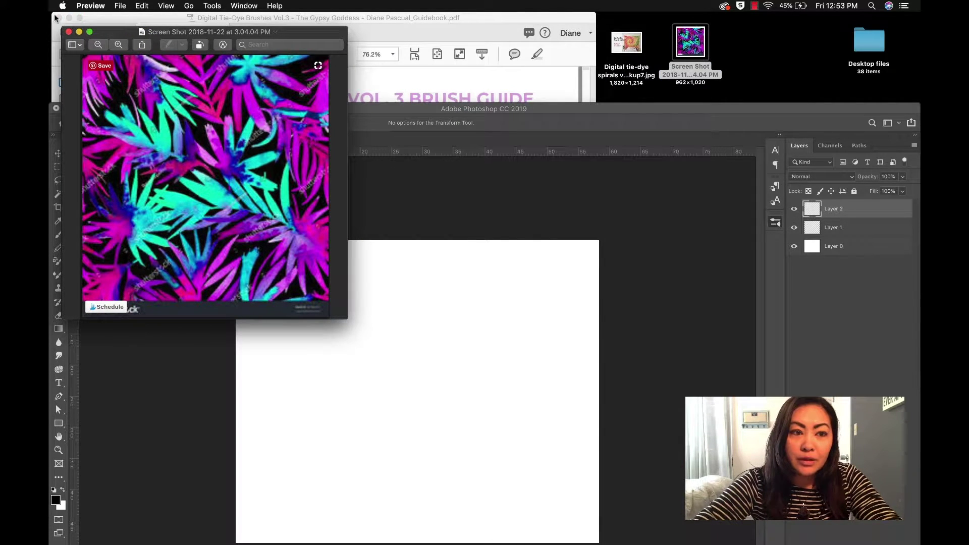
{"action": "left_click", "coordinate": [69, 31]}
Open the neon leaf screenshot in Photoshop as a color reference, move the window back up, and return to the Untitled-1 document
{"action": "left_click_drag", "start_coordinate": [690, 43], "coordinate": [667, 530]}
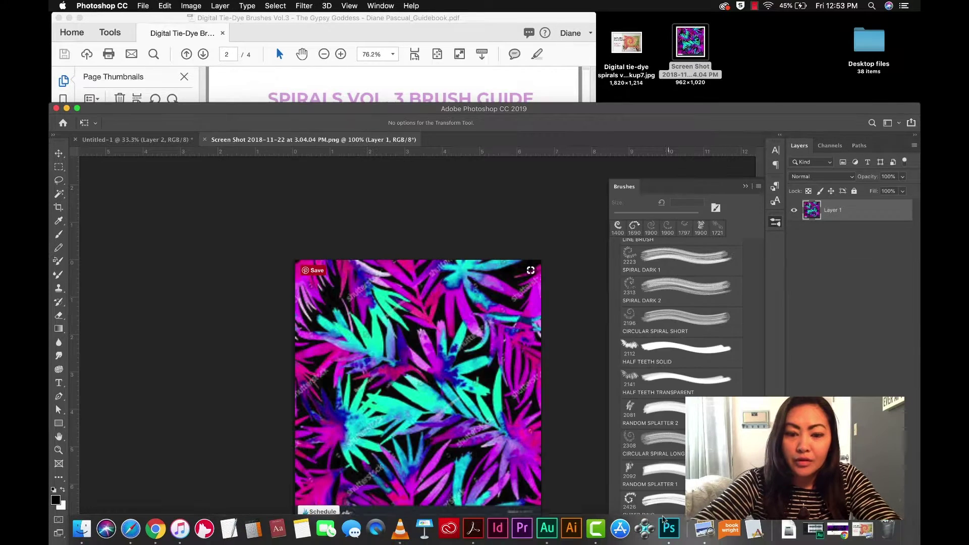
{"action": "left_click_drag", "start_coordinate": [552, 110], "coordinate": [555, 20]}
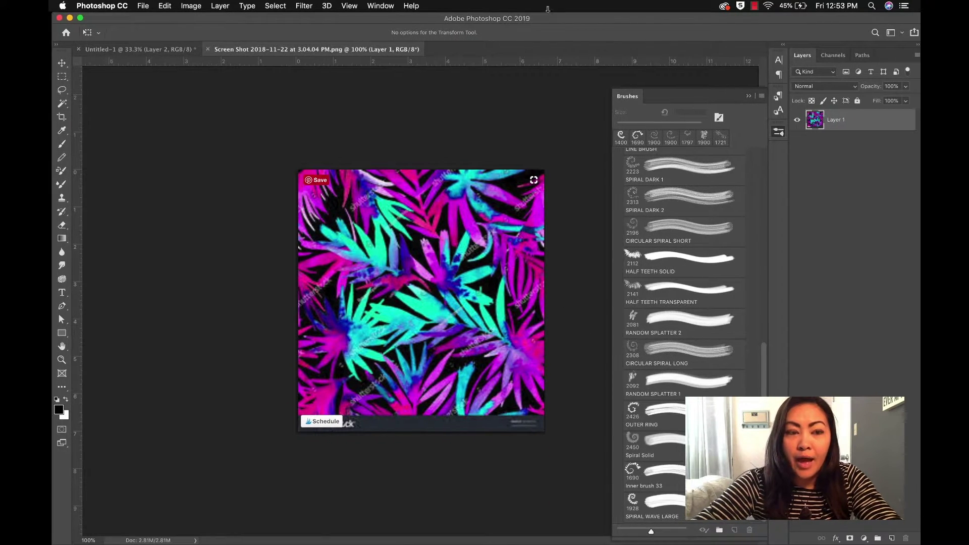
{"action": "left_click", "coordinate": [130, 50]}
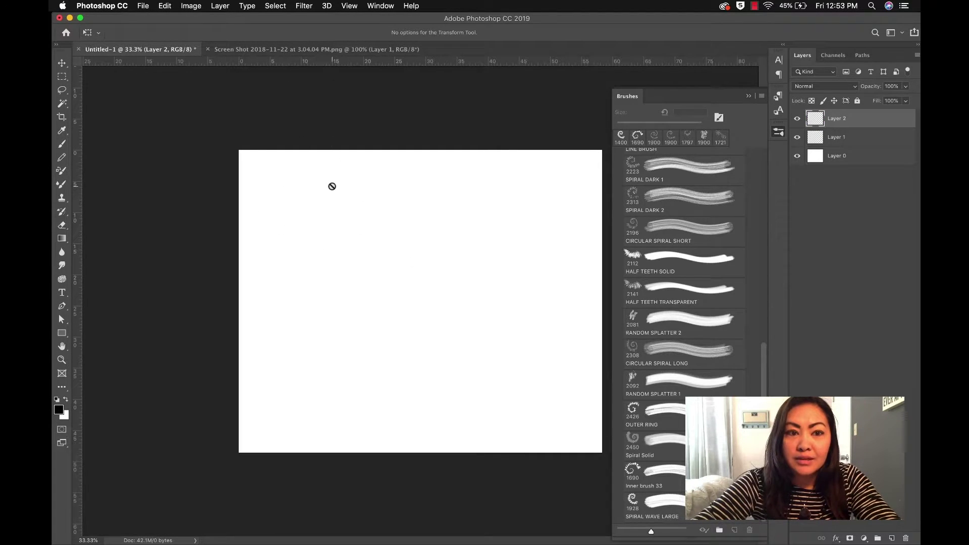
Sample turquoise and purple from the neon leaf reference image as the background and foreground colors
{"action": "key", "text": "v"}
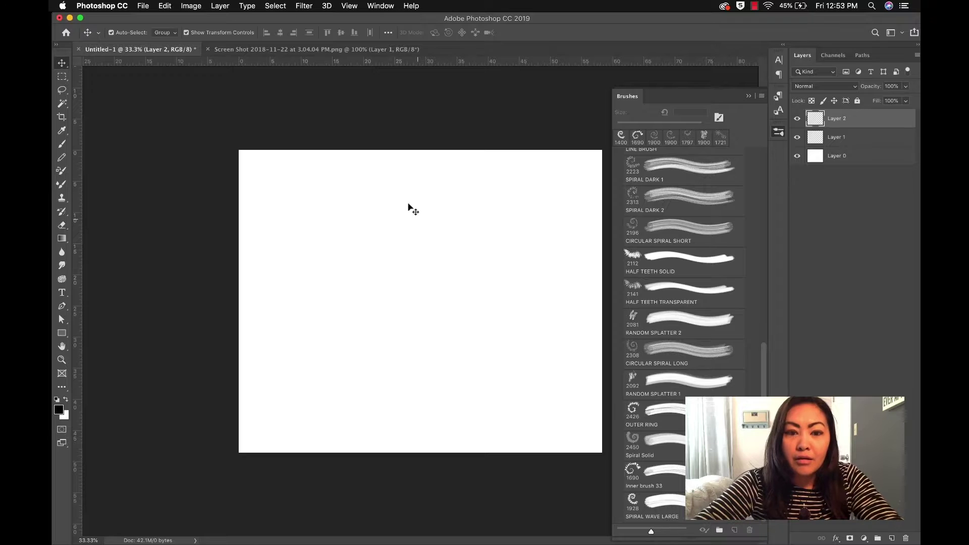
{"action": "left_click", "coordinate": [313, 49]}
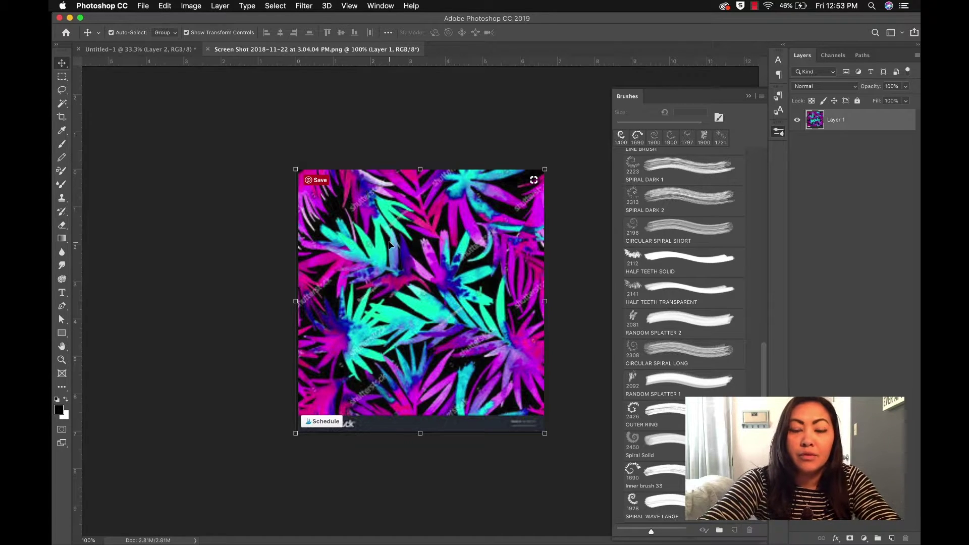
{"action": "key", "text": "i"}
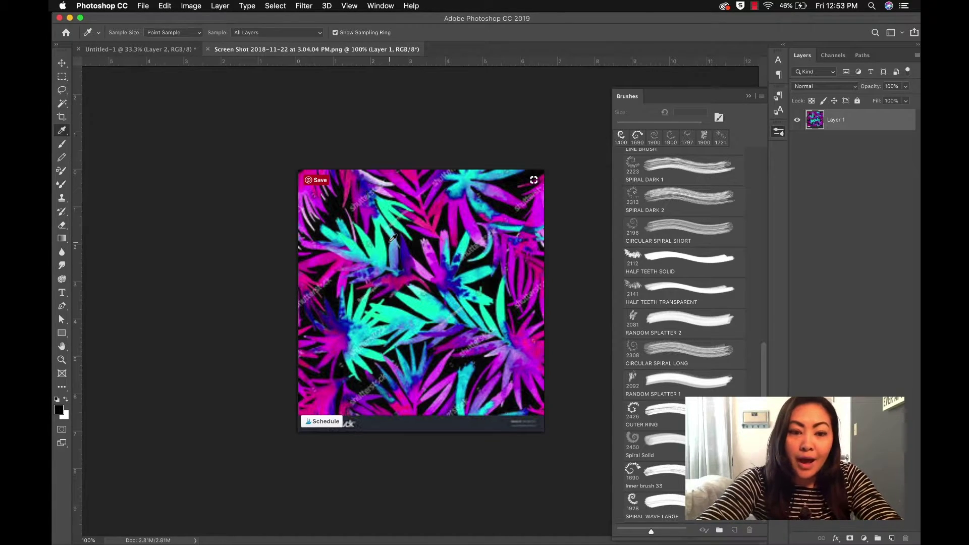
{"action": "left_click", "coordinate": [386, 240]}
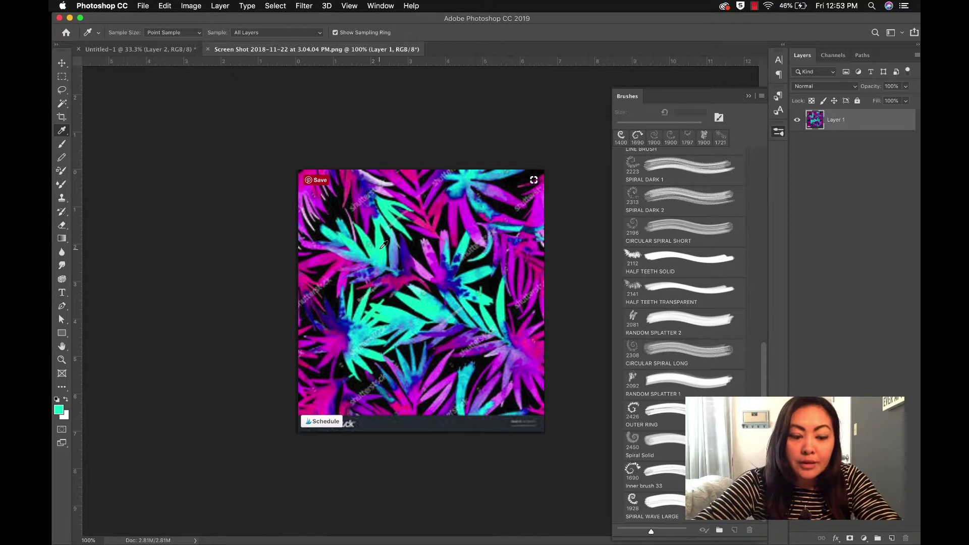
{"action": "key", "text": "x"}
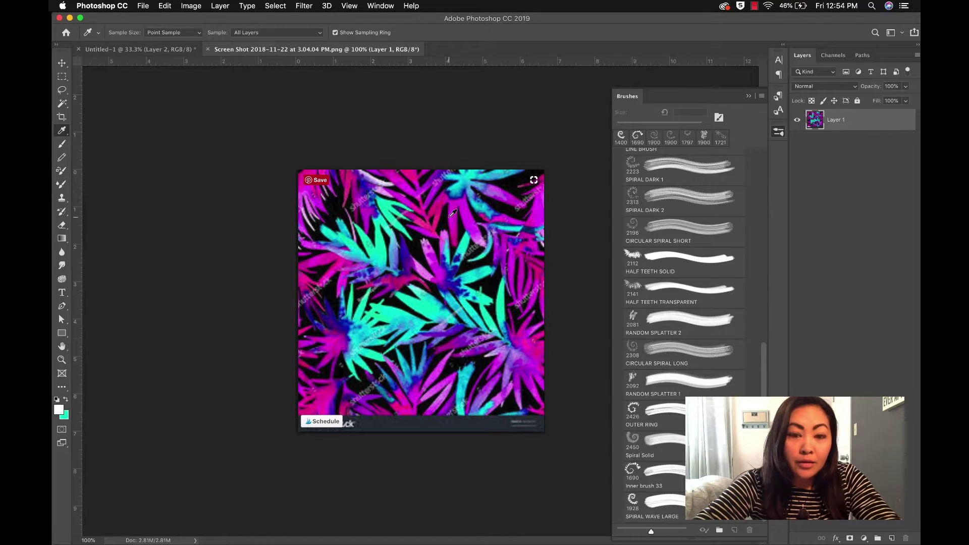
{"action": "left_click", "coordinate": [465, 216]}
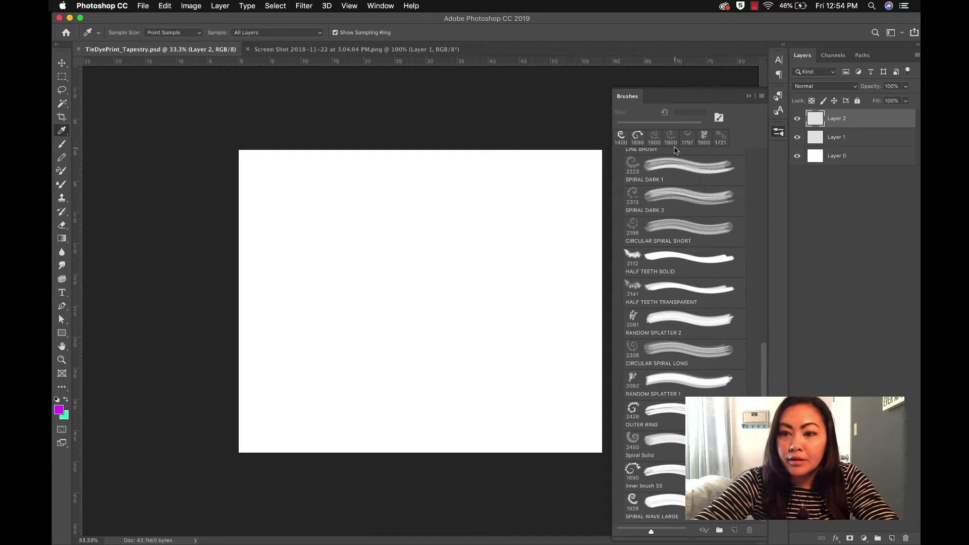
Add a black Color Overlay to Layer 0 of TieDyePrint_Tapestry.psd with Normal blend mode at 100% opacity
{"action": "double_click", "coordinate": [888, 155]}
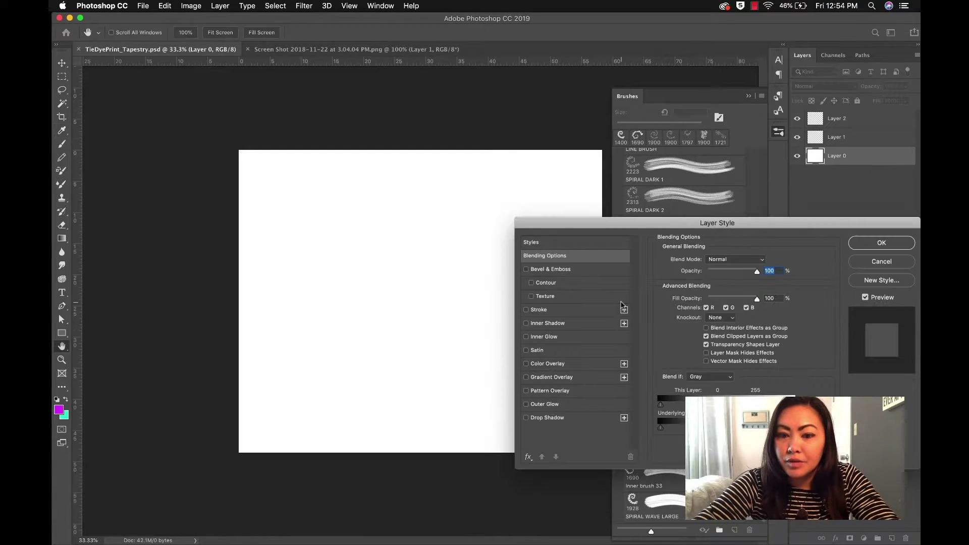
{"action": "left_click", "coordinate": [531, 364]}
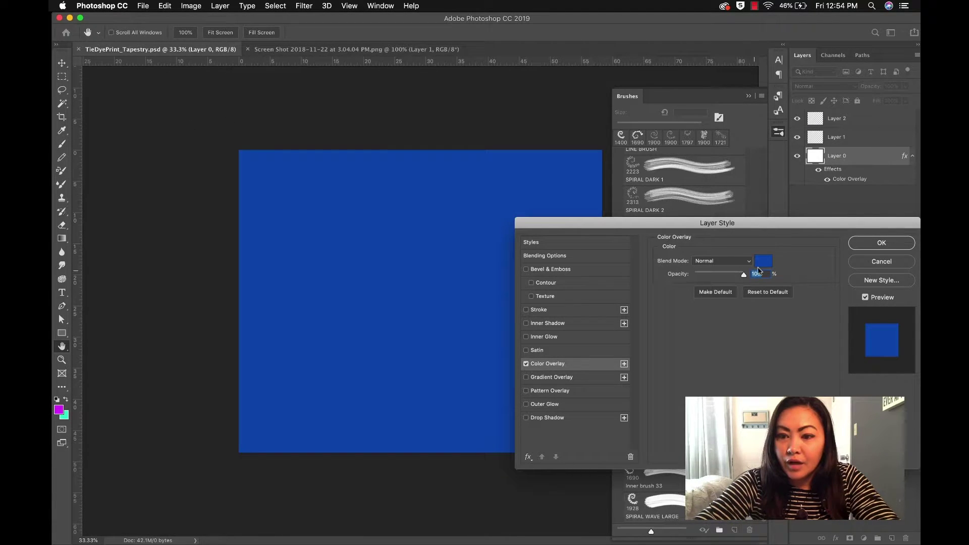
{"action": "left_click", "coordinate": [763, 261]}
{"action": "left_click", "coordinate": [599, 347]}
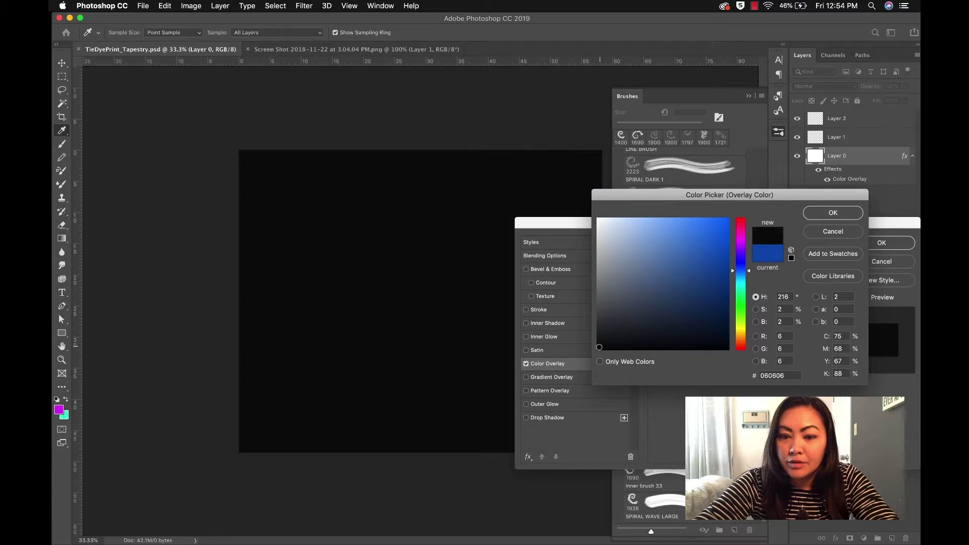
{"action": "left_click", "coordinate": [838, 215]}
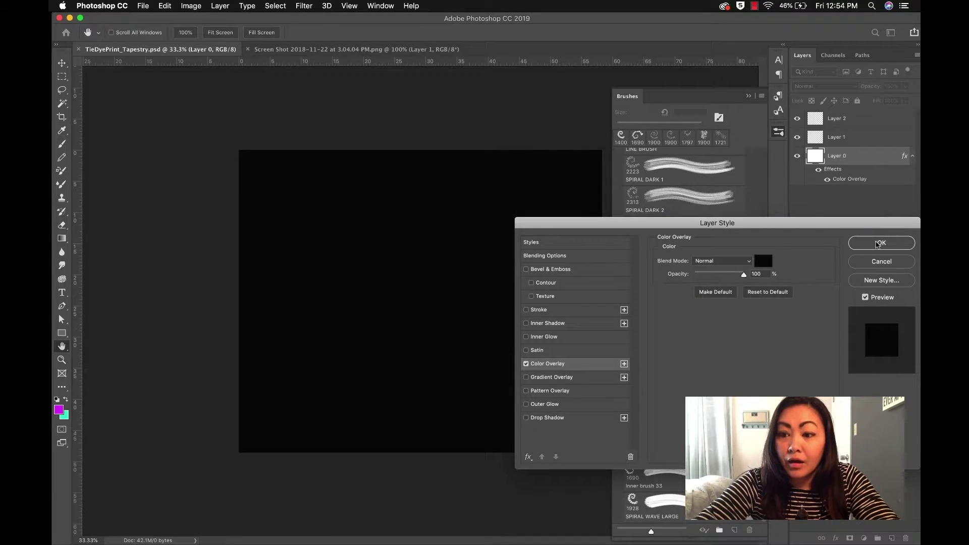
{"action": "left_click", "coordinate": [880, 244]}
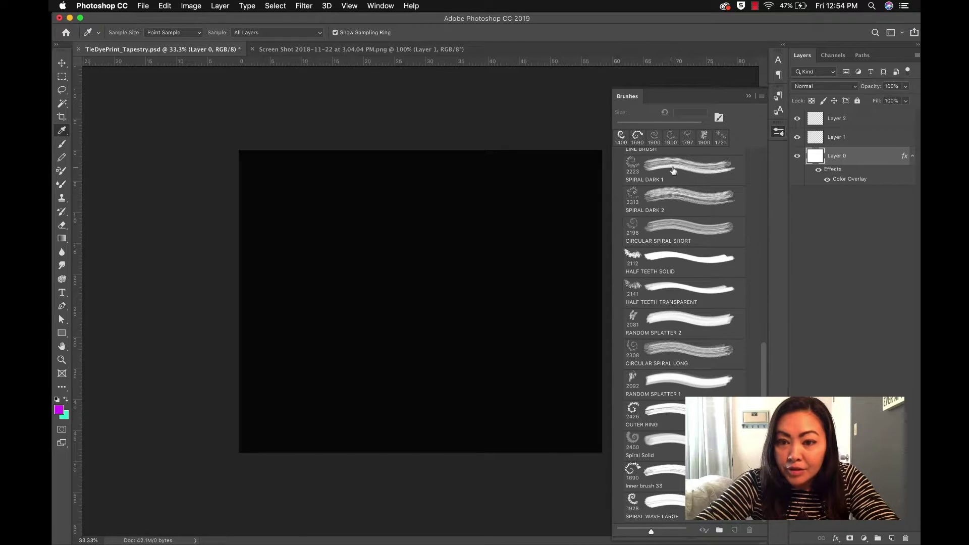
Try the SPIRAL DARK 1 and Spiral Solid brushes, checking the color reference, and undo the spiral stamped on Layer 0
{"action": "left_click", "coordinate": [674, 170]}
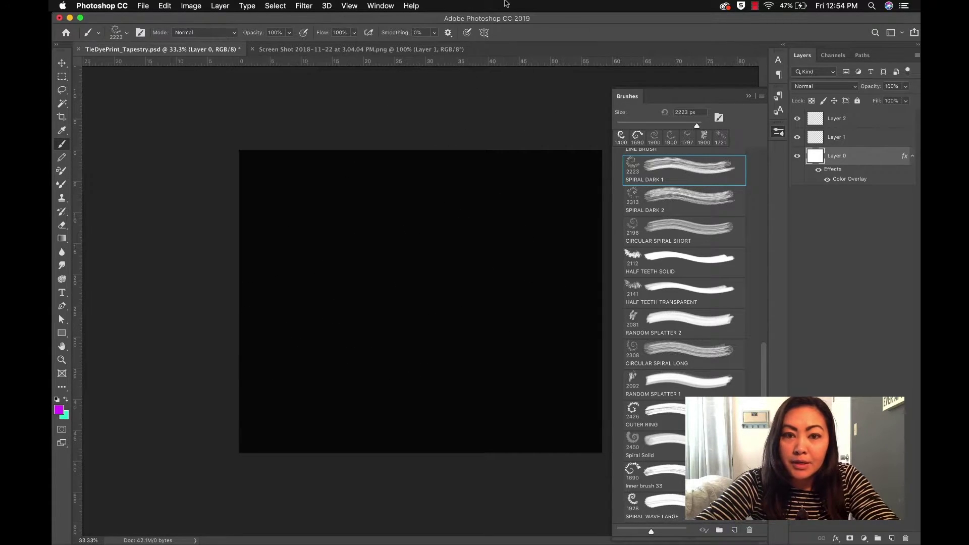
{"action": "left_click", "coordinate": [434, 49]}
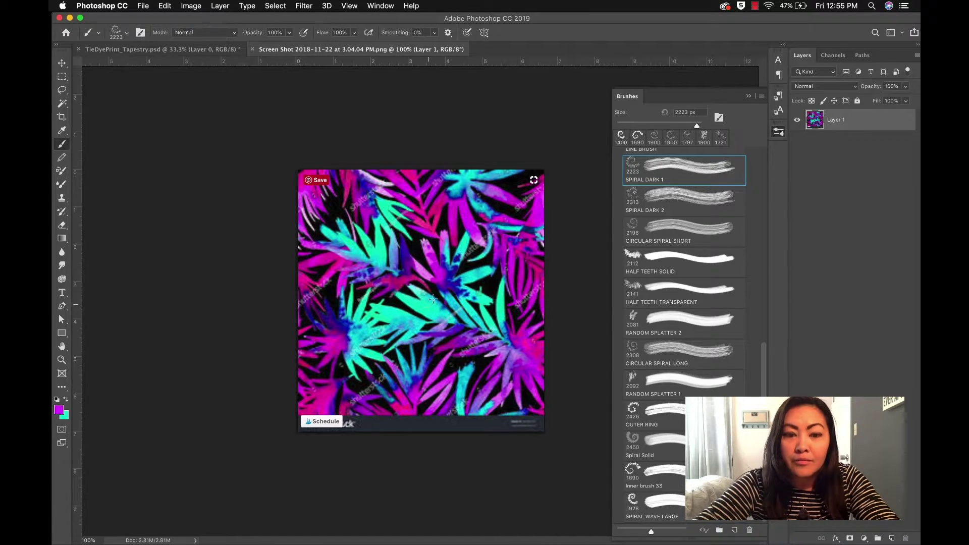
{"action": "left_click", "coordinate": [182, 51]}
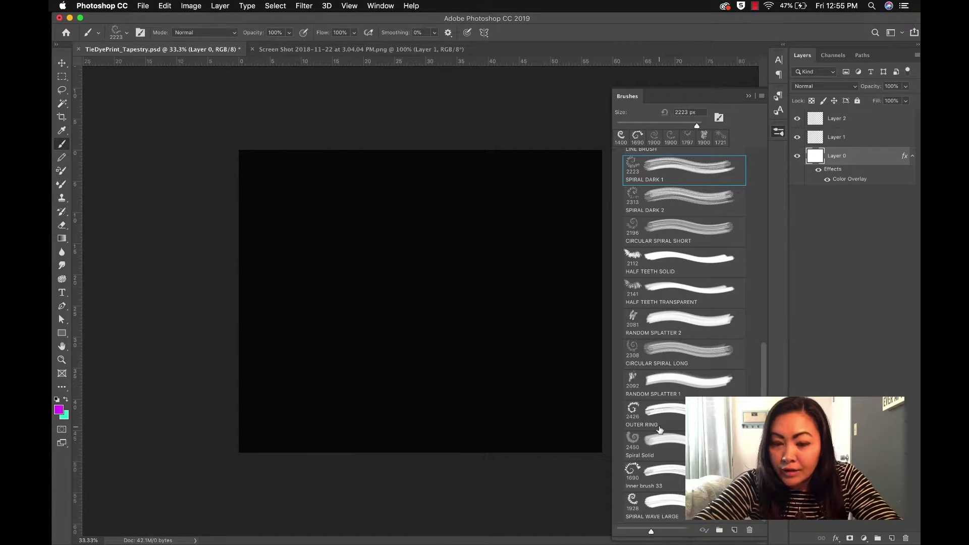
{"action": "left_click", "coordinate": [644, 440]}
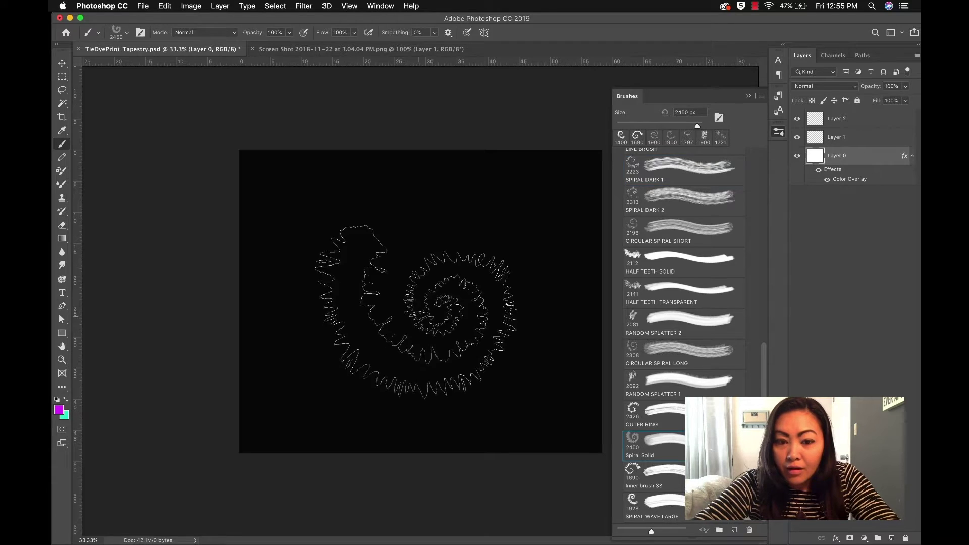
{"action": "left_click", "coordinate": [444, 288]}
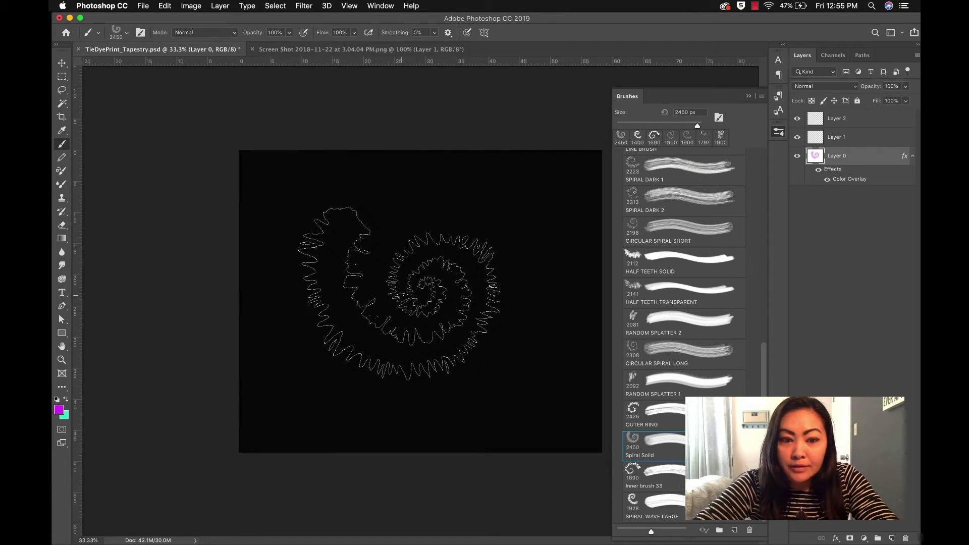
{"action": "key", "text": "super+z"}
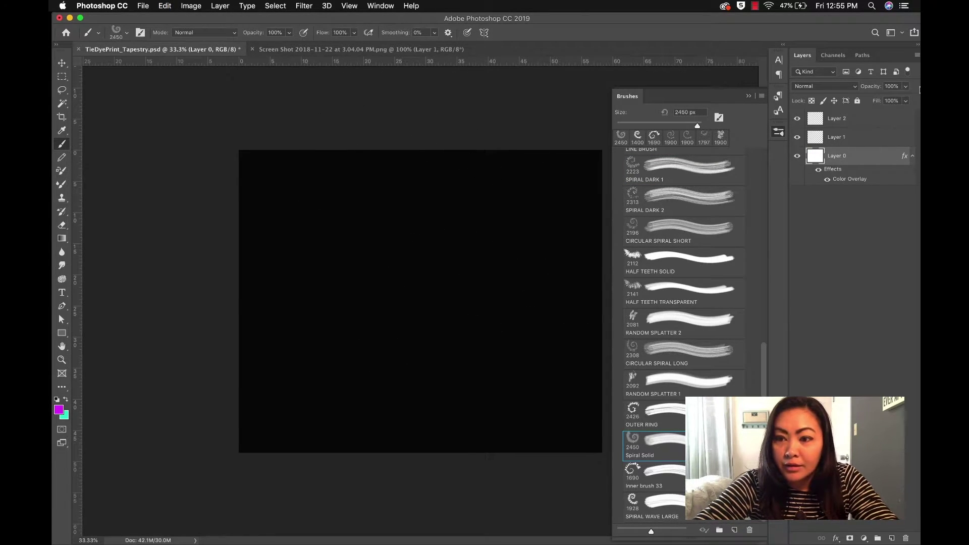
Lock Layer 0 completely so nothing can be painted on the background
{"action": "left_click", "coordinate": [848, 118]}
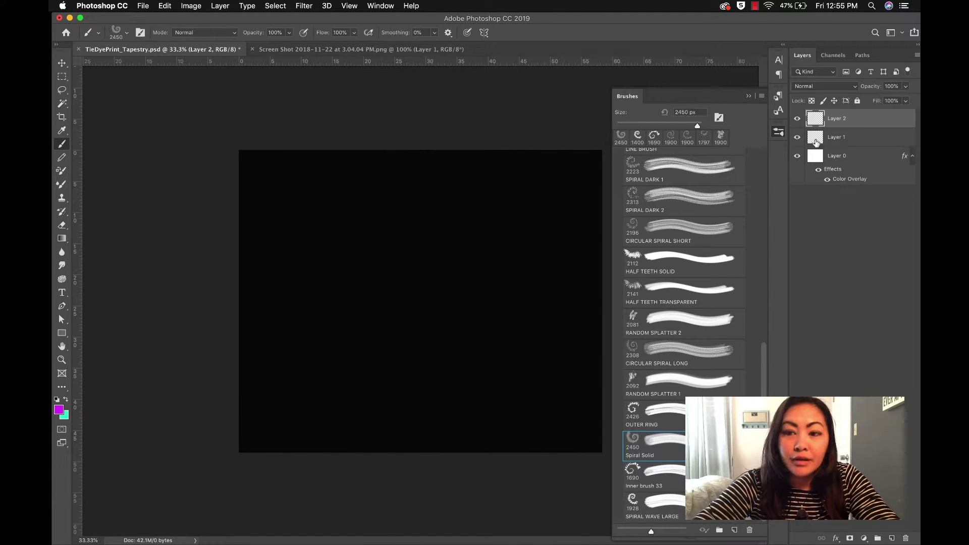
{"action": "left_click", "coordinate": [854, 158]}
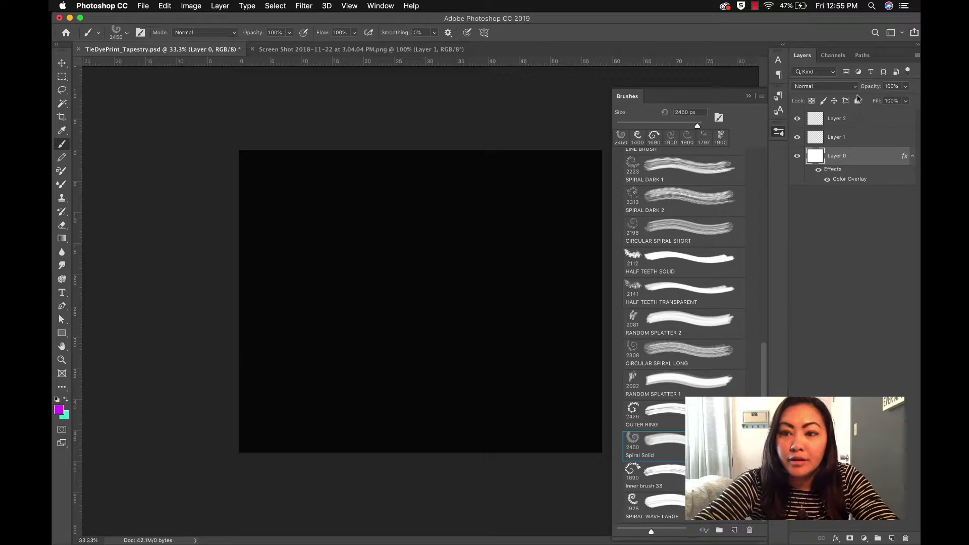
{"action": "left_click", "coordinate": [857, 102]}
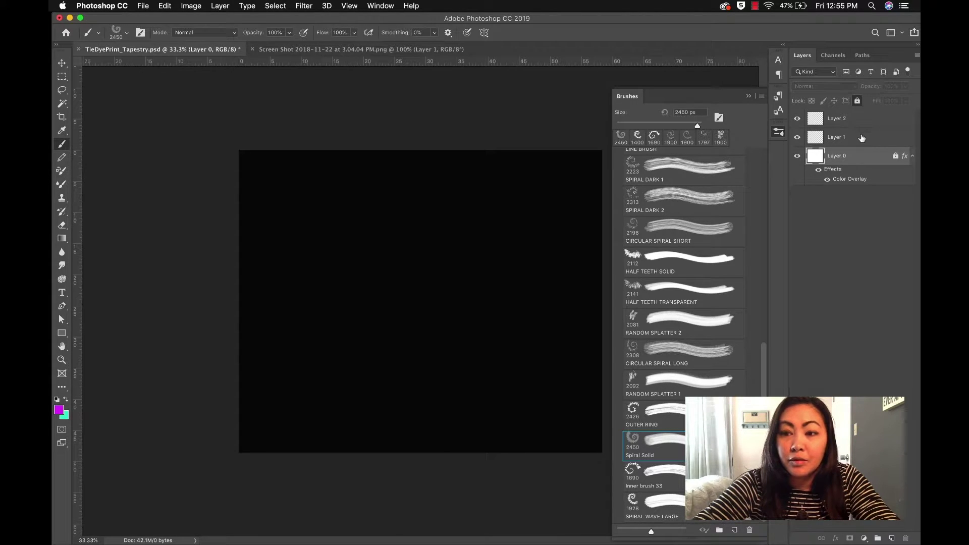
Stamp one purple spiral on Layer 2 with the SPIRAL WAVE LARGE brush
{"action": "left_click", "coordinate": [861, 124]}
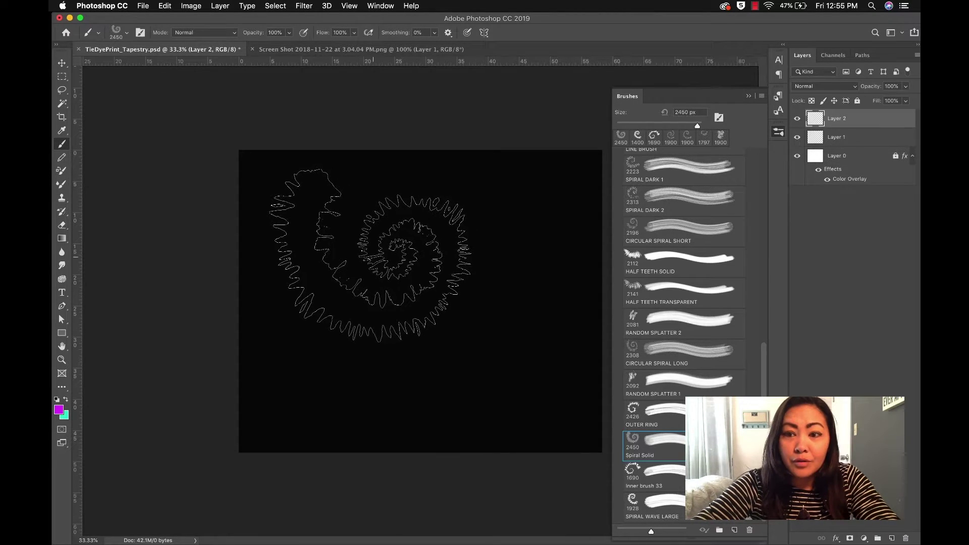
{"action": "left_click", "coordinate": [357, 251]}
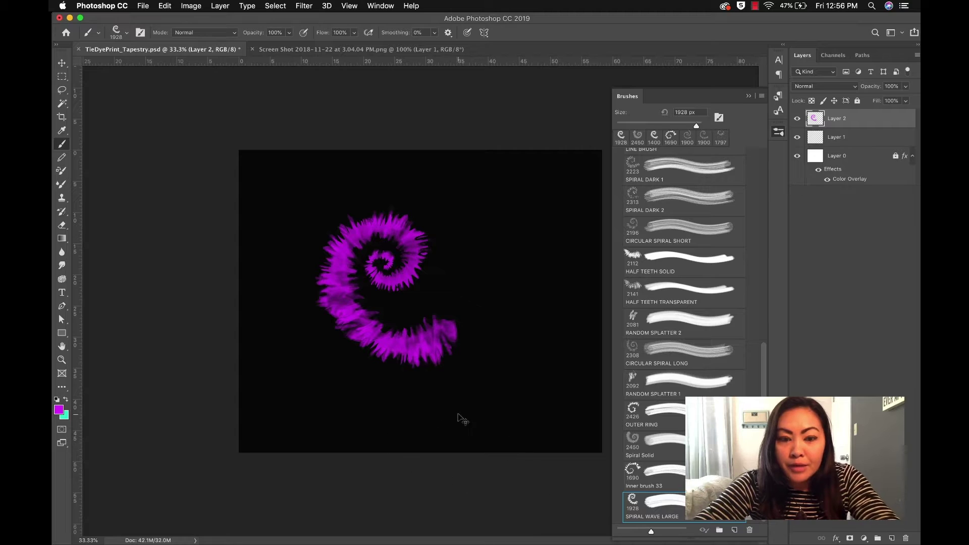
Transform the purple spiral to about 149% scale and 149° rotation, placing it over the upper-left part of the canvas
{"action": "key", "text": "ctrl+t"}
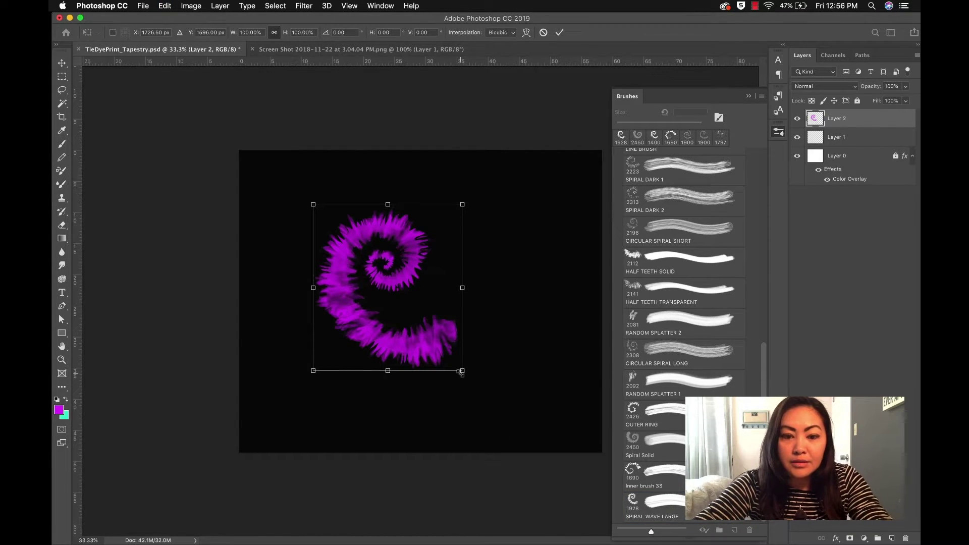
{"action": "left_click_drag", "start_coordinate": [462, 371], "coordinate": [521, 437]}
{"action": "left_click_drag", "start_coordinate": [312, 203], "coordinate": [278, 165]}
{"action": "left_click_drag", "start_coordinate": [535, 157], "coordinate": [306, 469]}
{"action": "left_click_drag", "start_coordinate": [502, 355], "coordinate": [454, 310]}
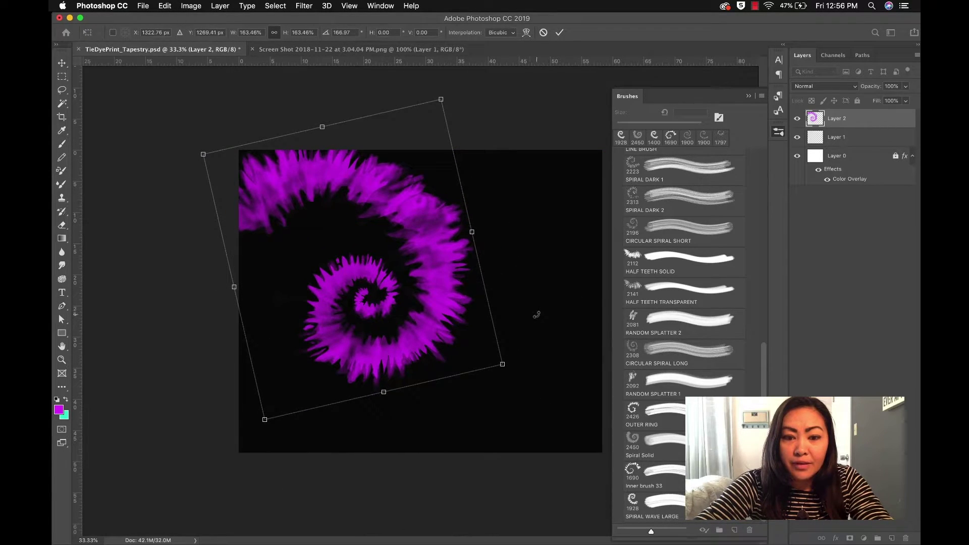
{"action": "left_click_drag", "start_coordinate": [534, 313], "coordinate": [519, 256]}
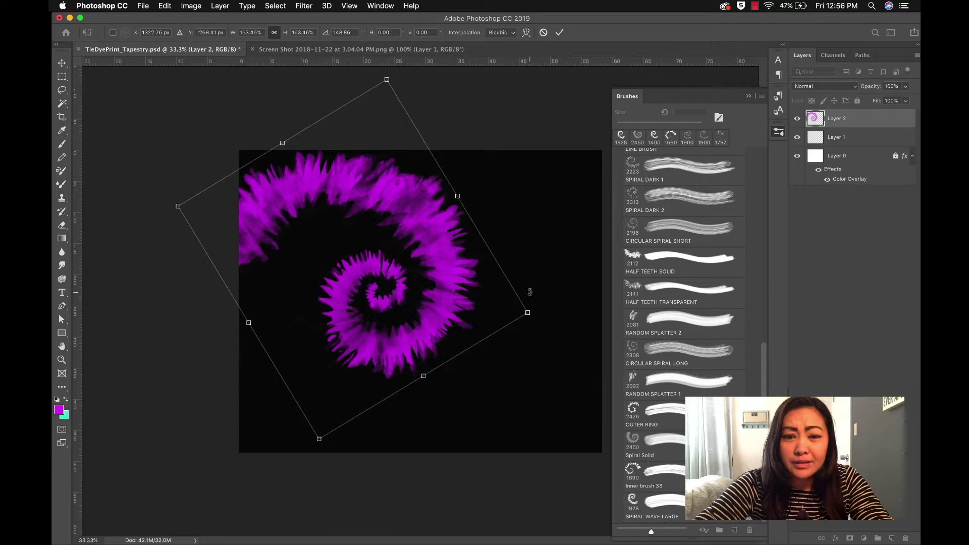
{"action": "mouse_move", "coordinate": [463, 293]}
{"action": "left_mouse_down"}
{"action": "mouse_move", "coordinate": [484, 257]}
{"action": "mouse_move", "coordinate": [452, 261]}
{"action": "mouse_move", "coordinate": [482, 271]}
{"action": "mouse_move", "coordinate": [476, 286]}
{"action": "left_mouse_up"}
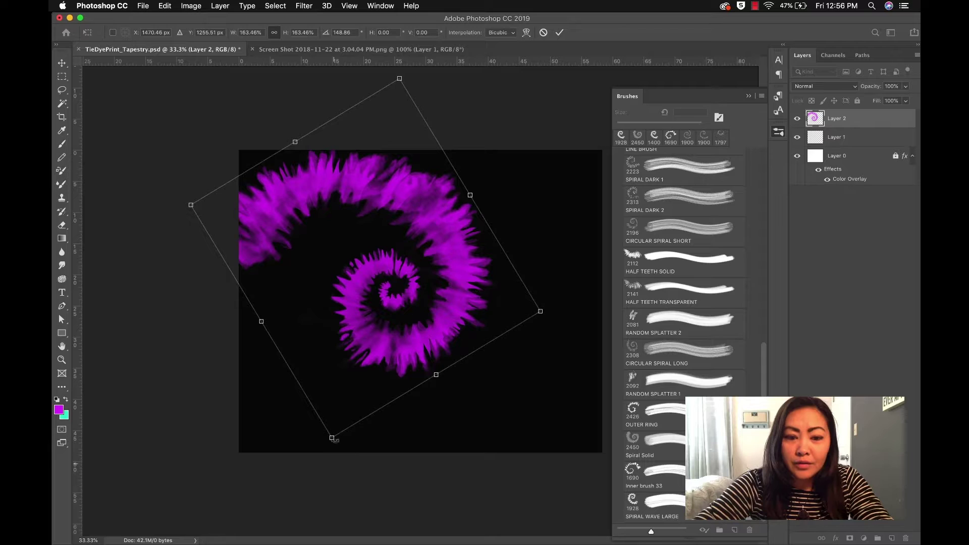
{"action": "left_click_drag", "start_coordinate": [332, 437], "coordinate": [337, 405]}
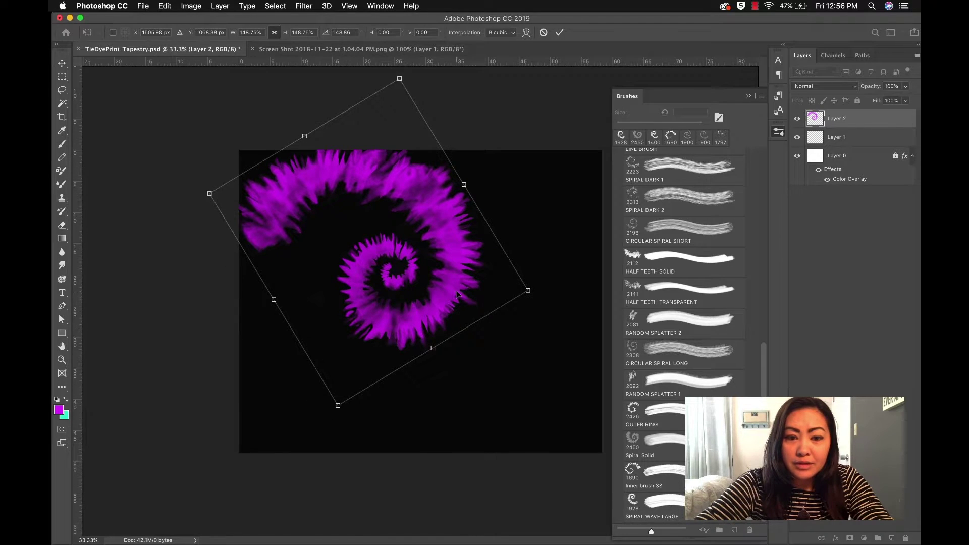
{"action": "key", "text": "Return"}
Stamp one turquoise SPIRAL WAVE LARGE spiral on Layer 1, below and right of the purple spiral
{"action": "key", "text": "b"}
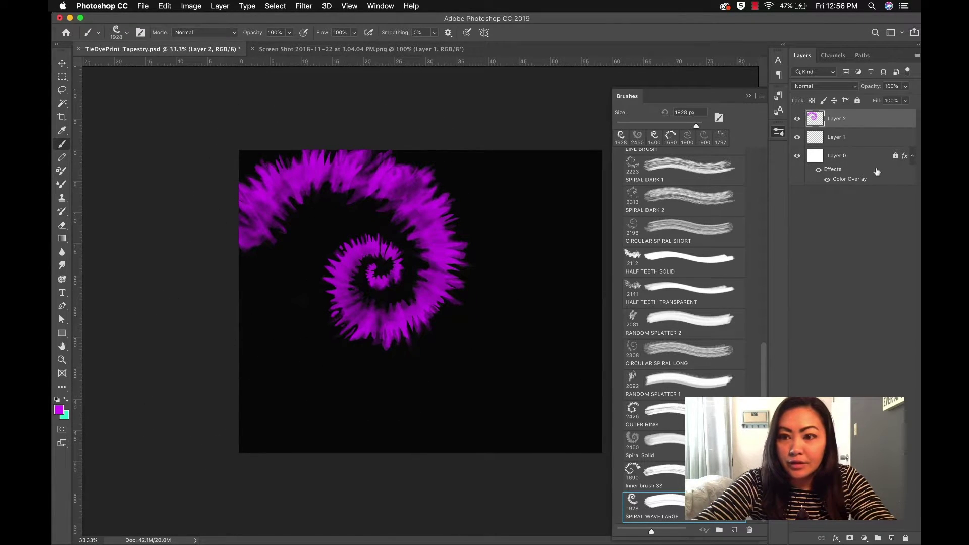
{"action": "left_click", "coordinate": [834, 145]}
{"action": "key", "text": "x"}
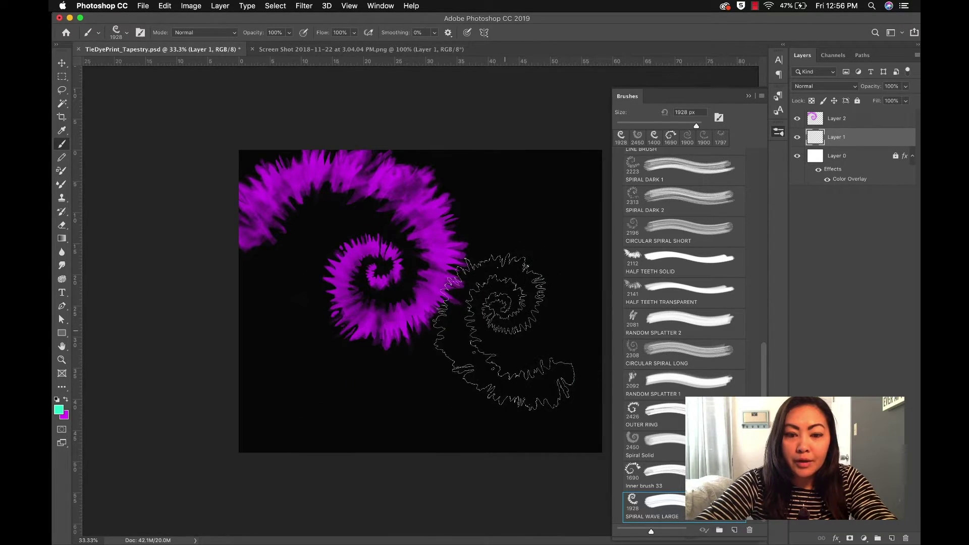
{"action": "left_click", "coordinate": [505, 331]}
Free-transform the turquoise spiral: flip it vertically, rotate it to about -14.7°, and move it over the purple spiral
{"action": "key", "text": "ctrl+t"}
{"action": "left_click_drag", "start_coordinate": [589, 221], "coordinate": [371, 301]}
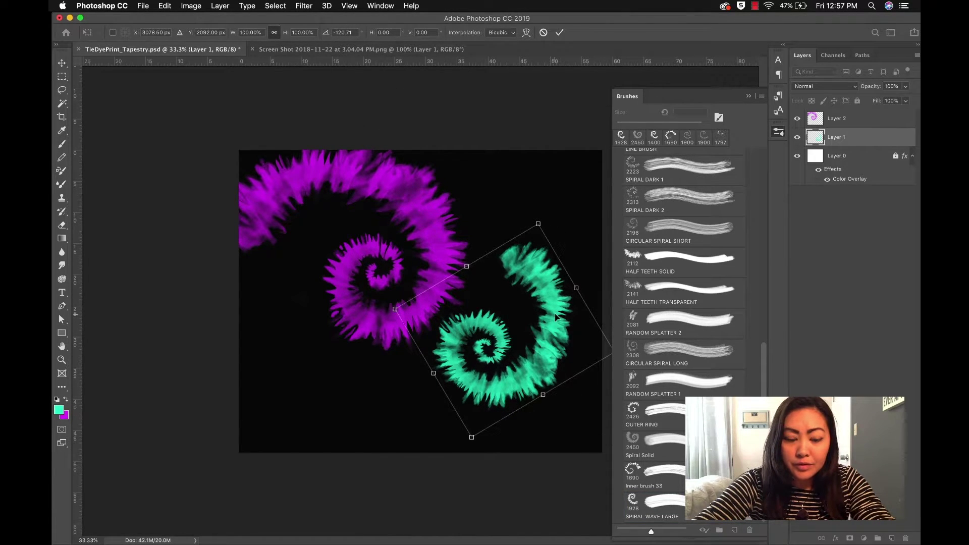
{"action": "right_click", "coordinate": [497, 313]}
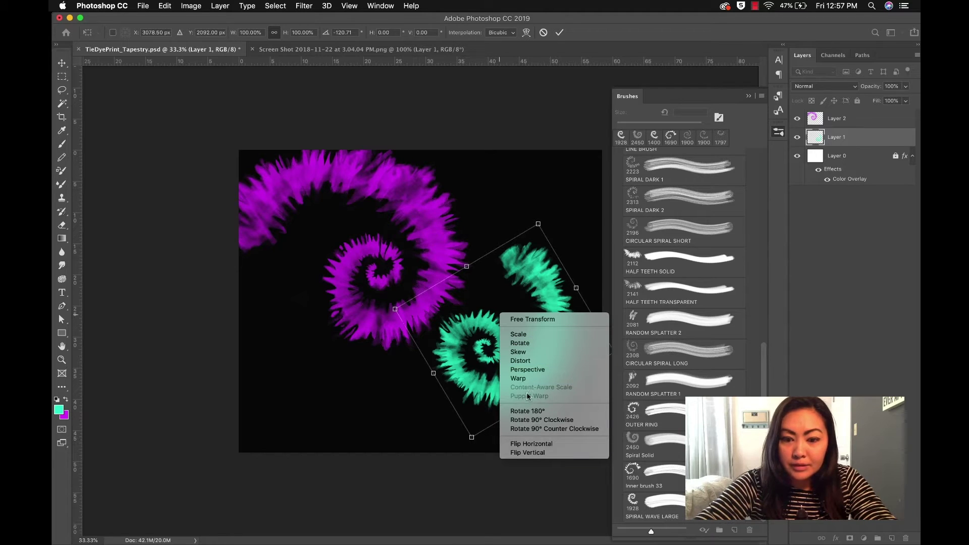
{"action": "left_click", "coordinate": [527, 455]}
{"action": "left_click_drag", "start_coordinate": [528, 456], "coordinate": [455, 436]}
{"action": "left_click_drag", "start_coordinate": [538, 329], "coordinate": [450, 297]}
Flip the turquoise spiral horizontally and align its center with the purple spiral's center
{"action": "right_click", "coordinate": [448, 291]}
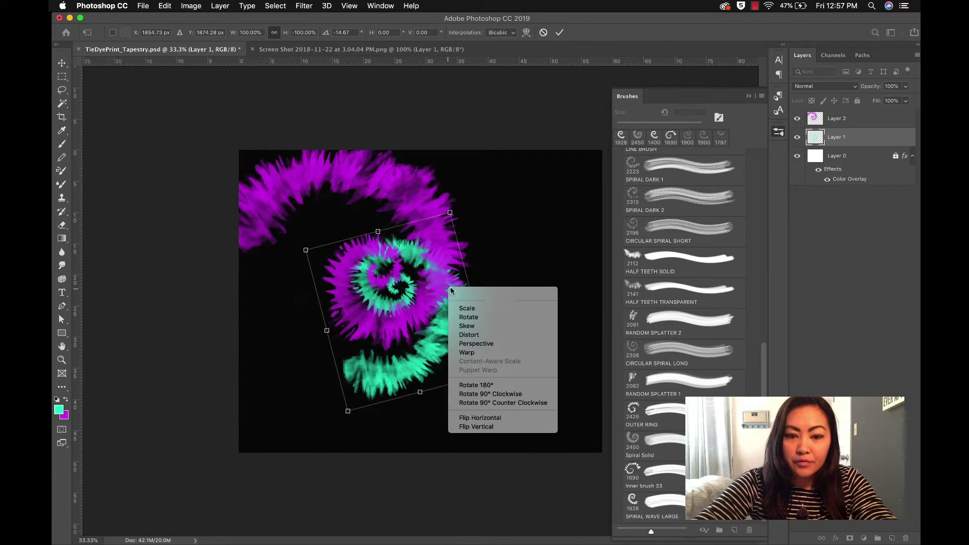
{"action": "left_click", "coordinate": [493, 417]}
{"action": "left_click_drag", "start_coordinate": [405, 288], "coordinate": [375, 274]}
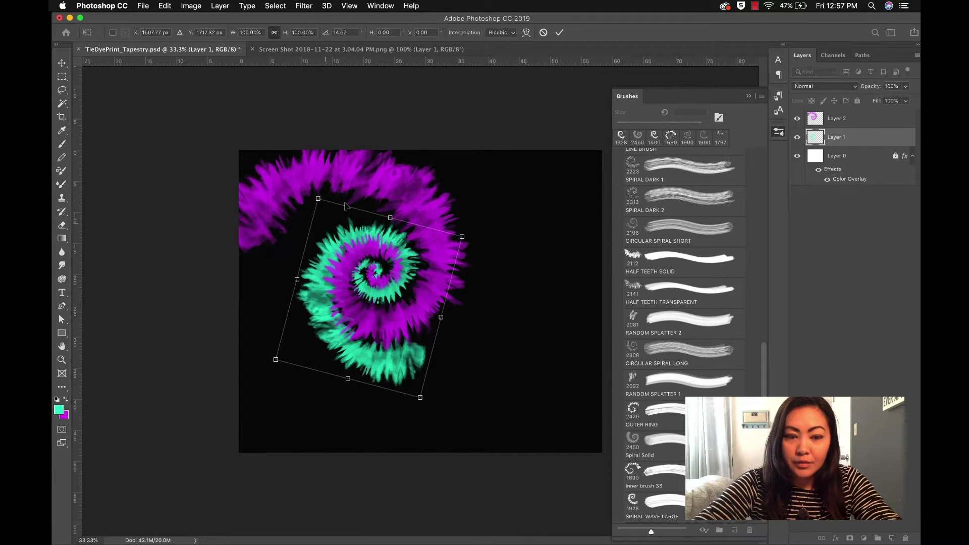
Enlarge the turquoise spiral to about 170%, keeping its center on the purple spiral's center
{"action": "left_click_drag", "start_coordinate": [318, 200], "coordinate": [287, 136]}
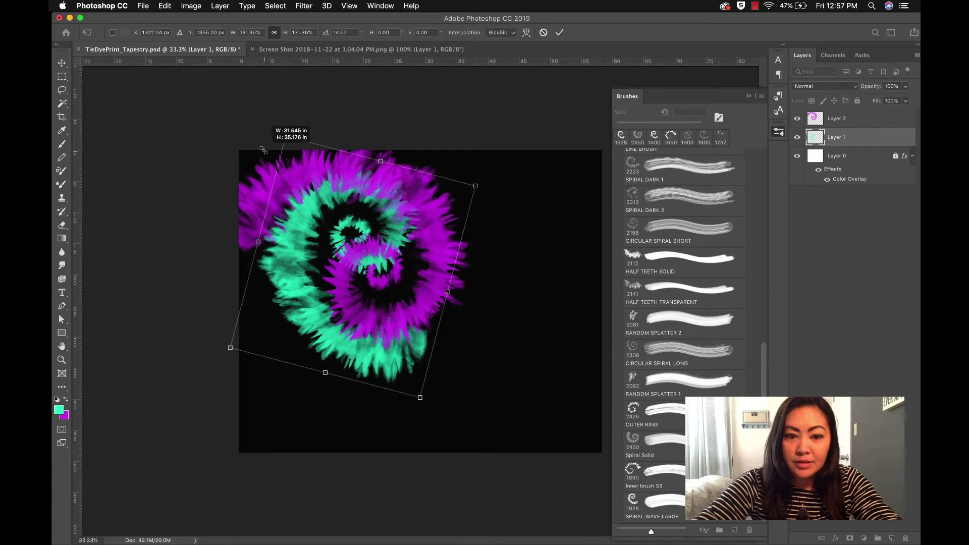
{"action": "left_click_drag", "start_coordinate": [302, 246], "coordinate": [320, 287]}
{"action": "left_click_drag", "start_coordinate": [344, 411], "coordinate": [318, 401]}
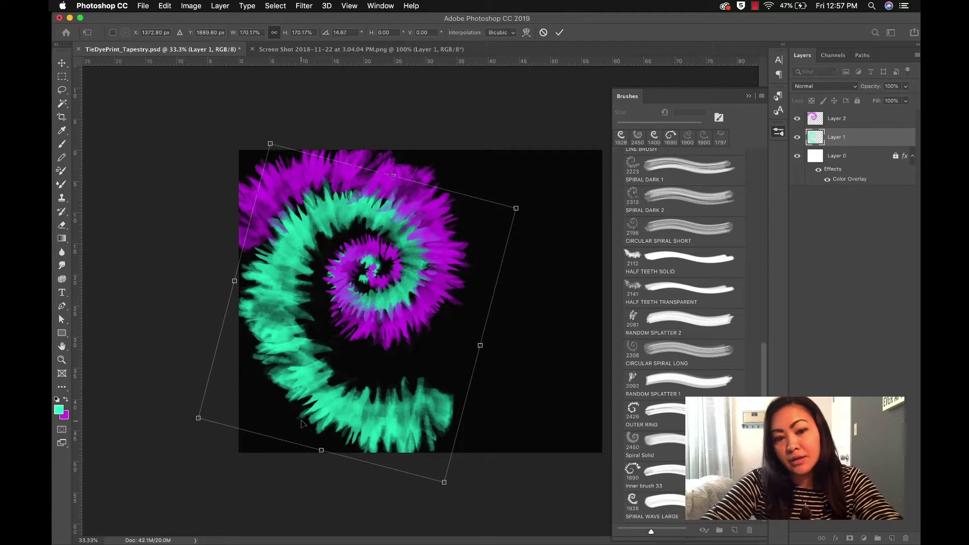
{"action": "key", "text": "Return"}
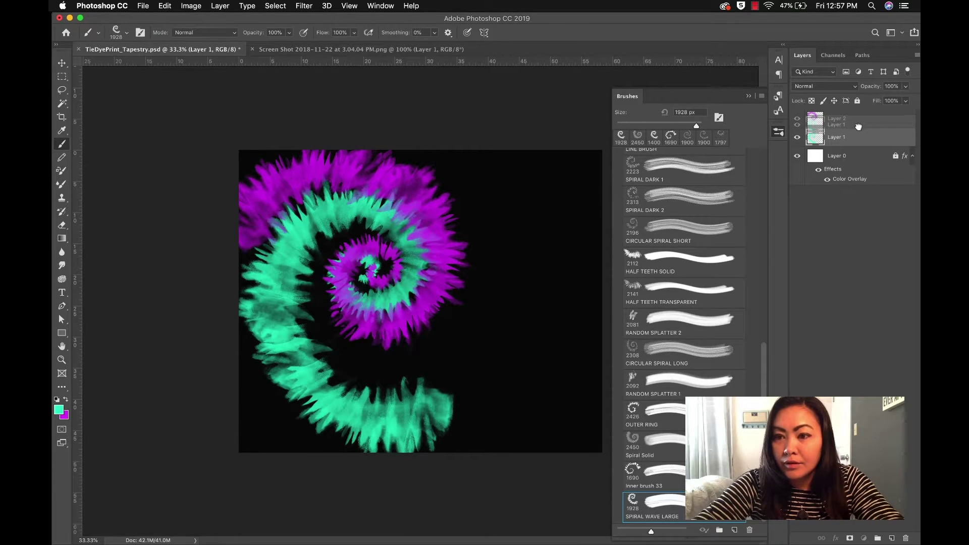
Move the turquoise spiral's layer above the purple spiral's layer
{"action": "double_click", "coordinate": [858, 125]}
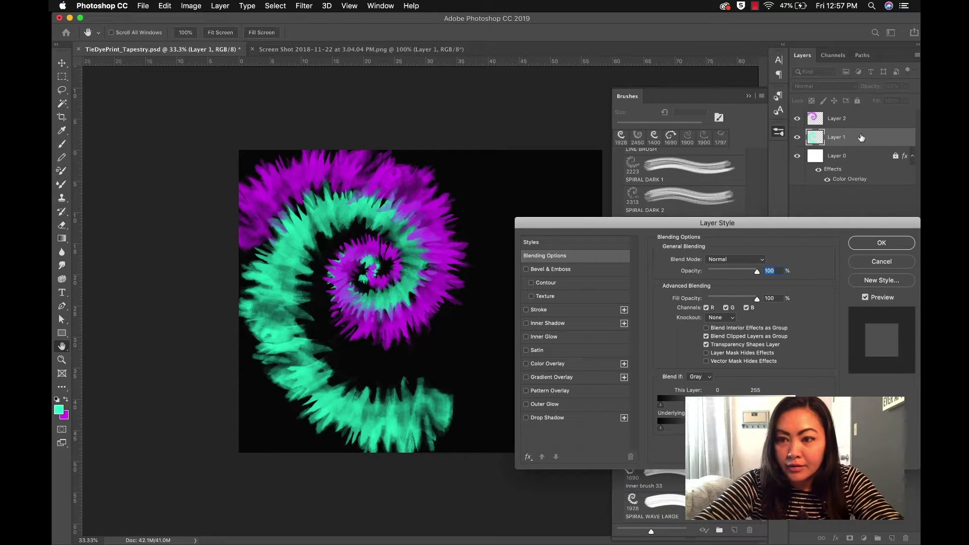
{"action": "left_click", "coordinate": [881, 262]}
{"action": "left_click_drag", "start_coordinate": [854, 147], "coordinate": [859, 123]}
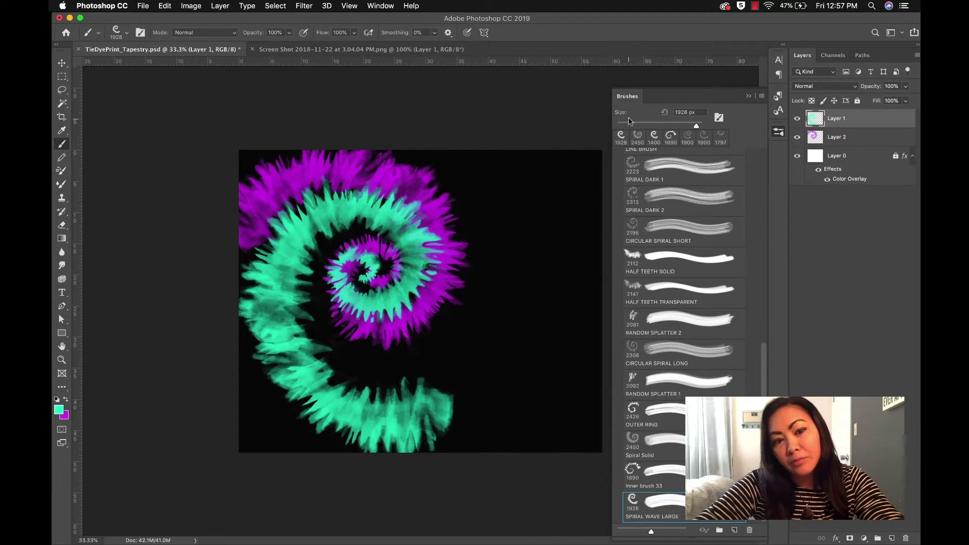
Free-transform the turquoise spiral to about -48.6° rotation and 93% scale, realigning its center with the purple spiral's center
{"action": "key", "text": "ctrl+t"}
{"action": "left_click_drag", "start_coordinate": [510, 187], "coordinate": [368, 152]}
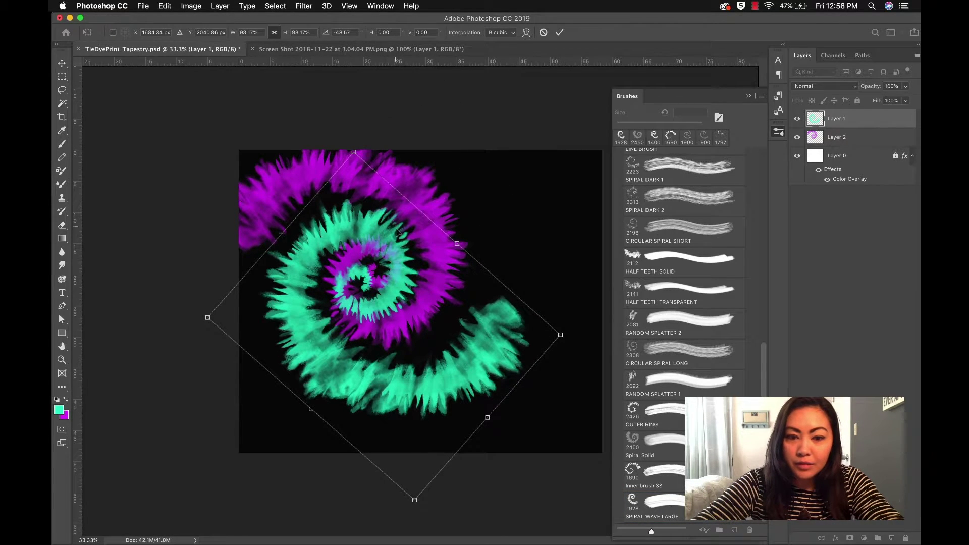
{"action": "left_click_drag", "start_coordinate": [406, 239], "coordinate": [422, 230]}
{"action": "key", "text": "Return"}
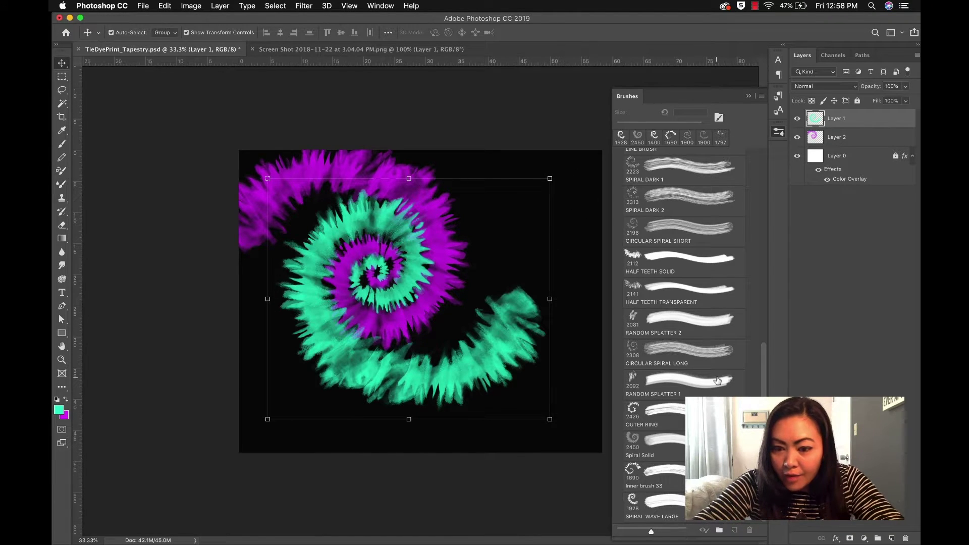
Stamp one turquoise HALF TEETH TRANSPARENT arc on a new top layer, right of the spiral's center
{"action": "left_click", "coordinate": [659, 263]}
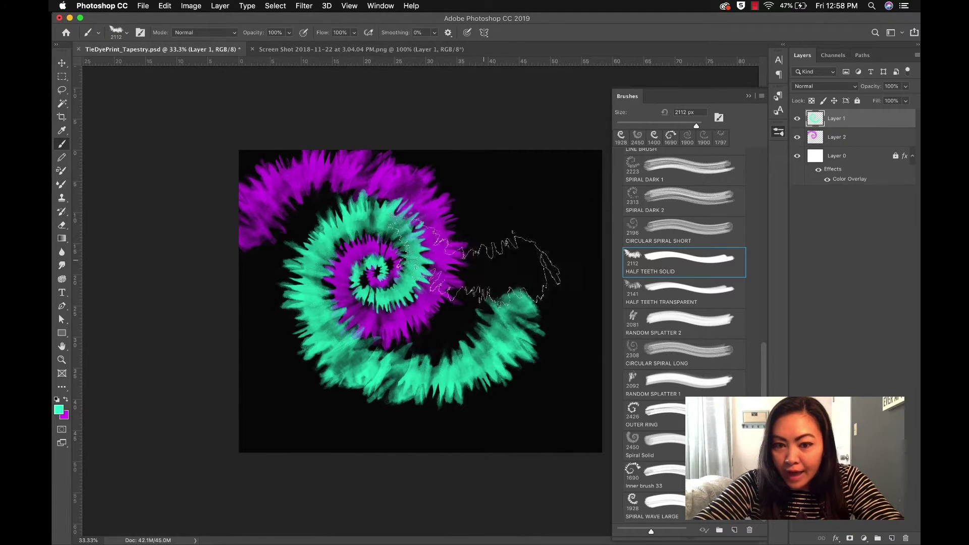
{"action": "left_click", "coordinate": [666, 301]}
{"action": "left_click", "coordinate": [892, 538]}
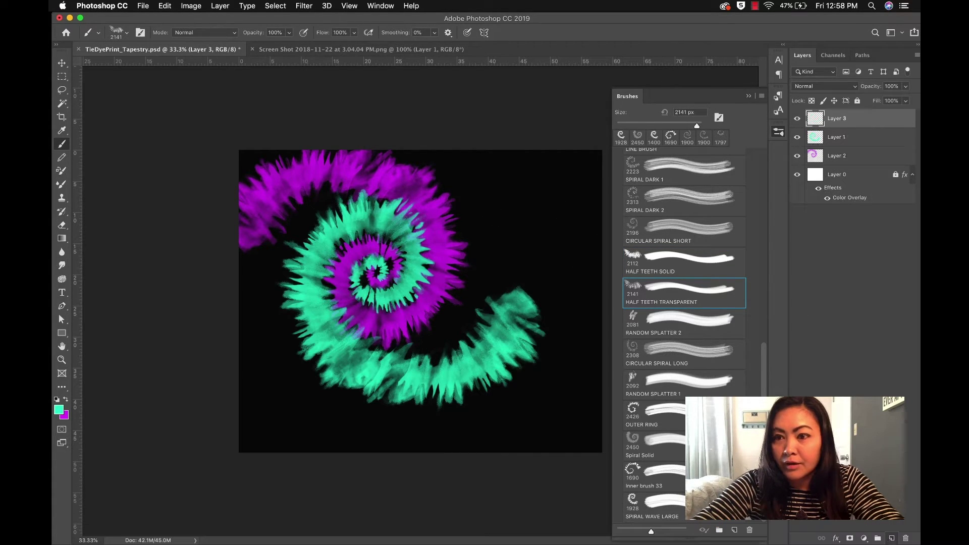
{"action": "left_click", "coordinate": [519, 251]}
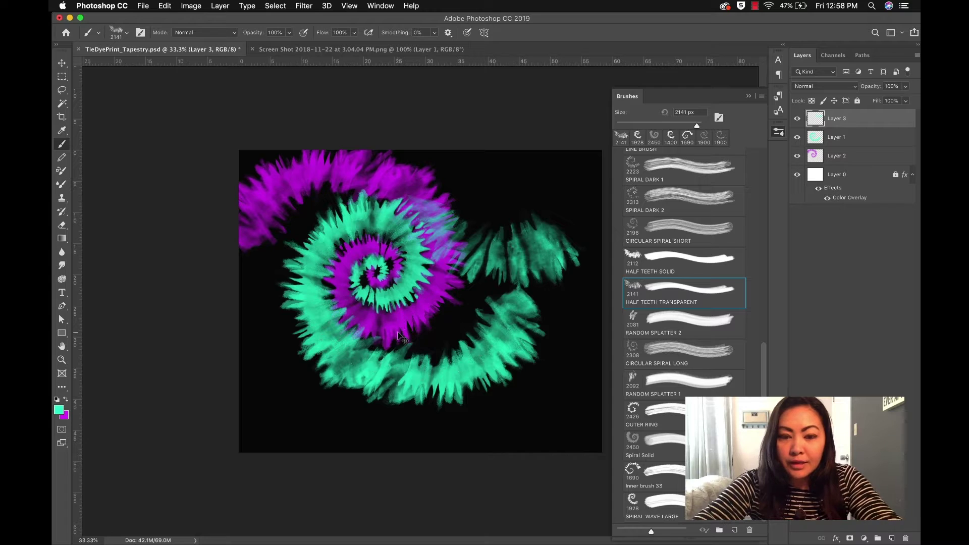
Transform the half-teeth arc to about -115° rotation and 129% scale, extending the turquoise arm toward the canvas's upper-right area
{"action": "key", "text": "ctrl+t"}
{"action": "left_click_drag", "start_coordinate": [584, 158], "coordinate": [436, 167]}
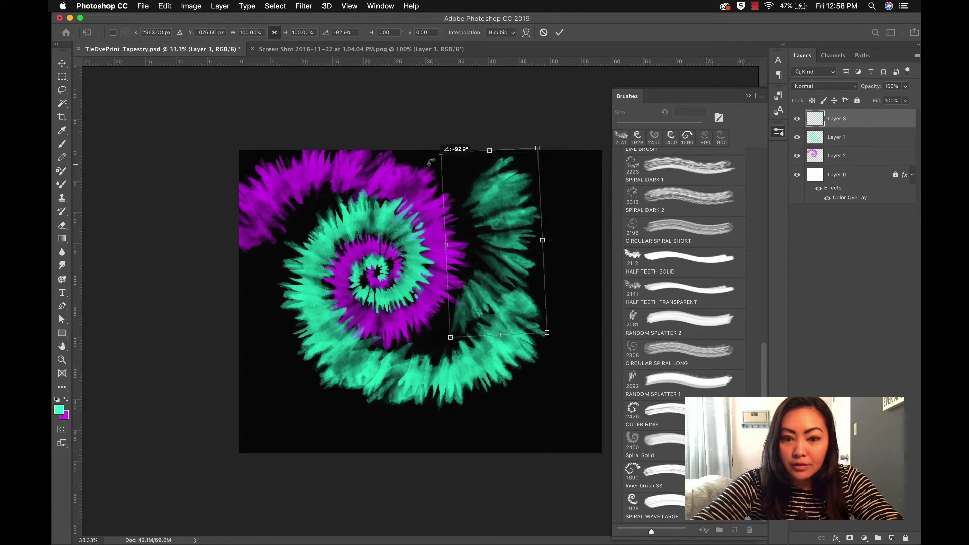
{"action": "left_click_drag", "start_coordinate": [528, 198], "coordinate": [584, 211]}
{"action": "mouse_move", "coordinate": [596, 160]}
{"action": "left_mouse_down"}
{"action": "mouse_move", "coordinate": [559, 91]}
{"action": "mouse_move", "coordinate": [572, 103]}
{"action": "mouse_move", "coordinate": [541, 162]}
{"action": "left_mouse_up"}
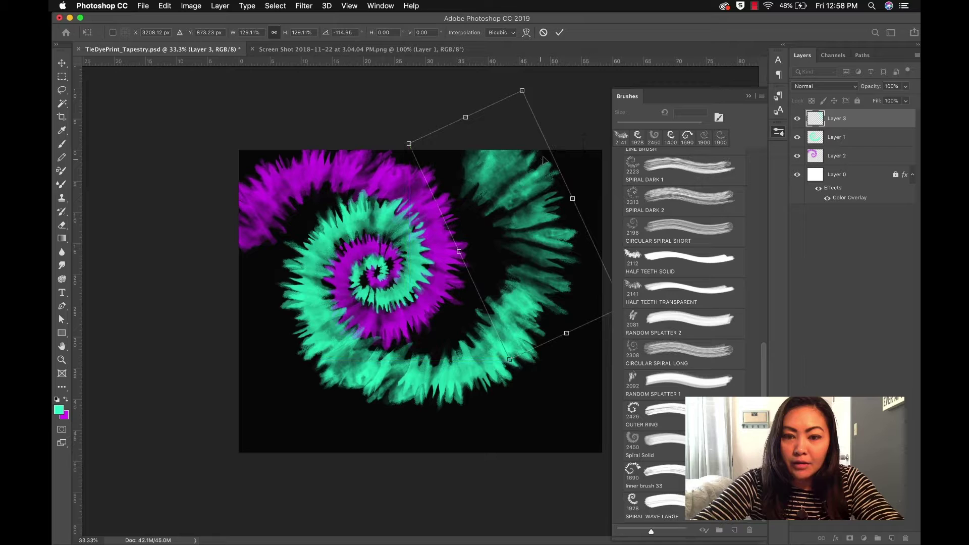
{"action": "key", "text": "Return"}
{"action": "key", "text": "b"}
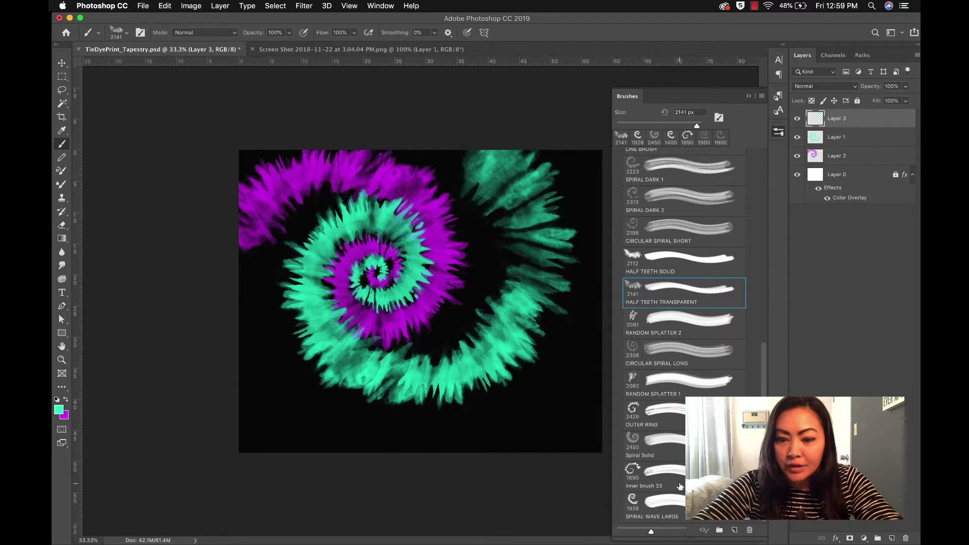
Add a new top layer and set up the RANDOM SPLATTER 1 brush at 1200 px
{"action": "left_click", "coordinate": [641, 414]}
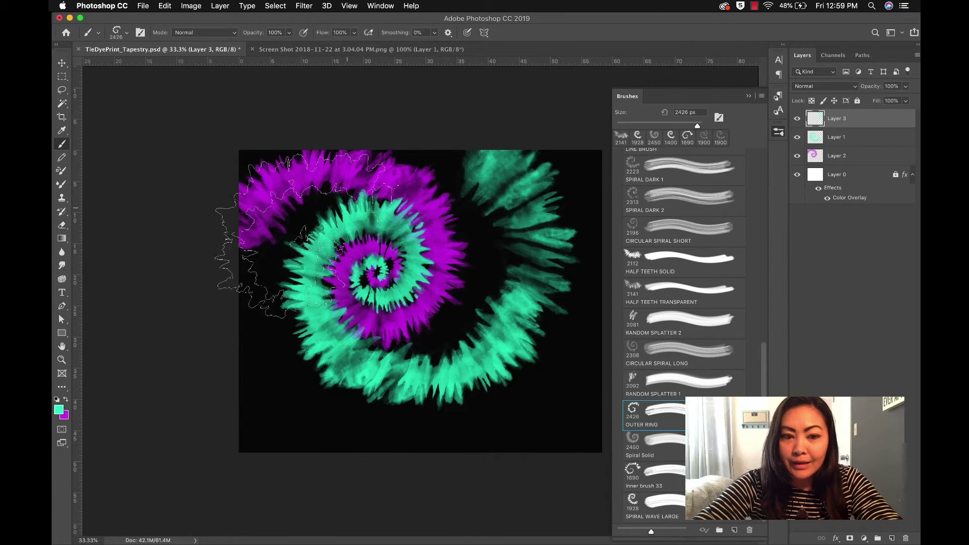
{"action": "left_click", "coordinate": [643, 384]}
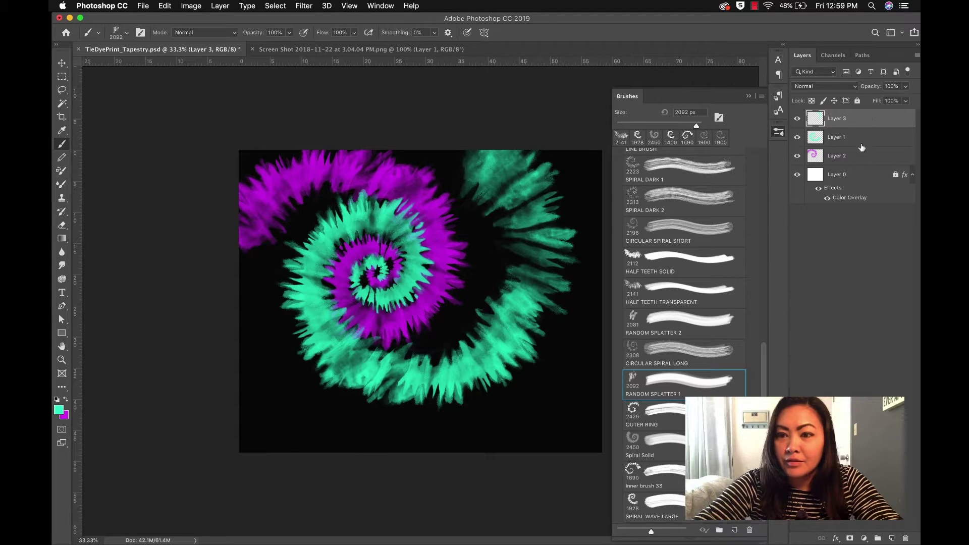
{"action": "left_click", "coordinate": [891, 539]}
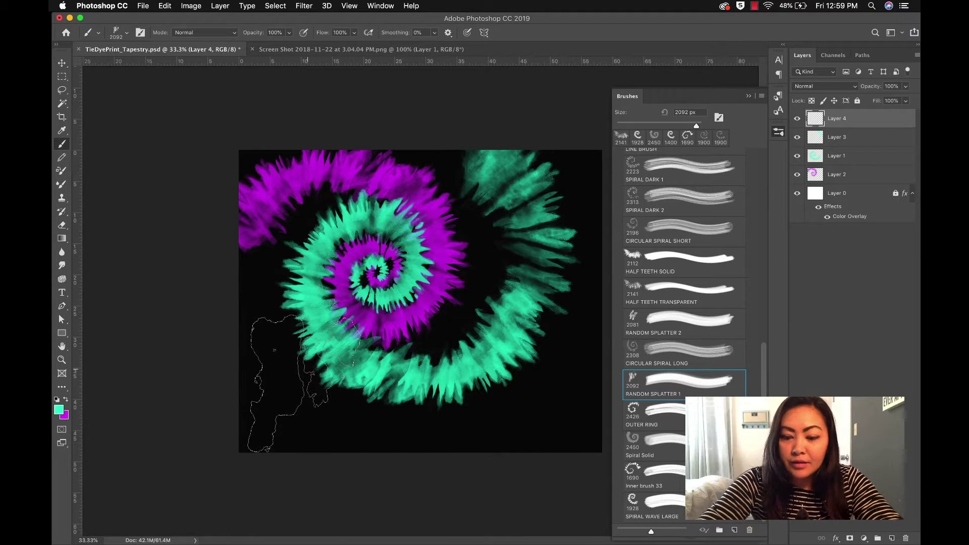
{"action": "key", "text": "bracketleft"}
{"action": "key", "text": "bracketleft"}
{"action": "key", "text": "bracketleft"}
{"action": "key", "text": "bracketleft"}
{"action": "key", "text": "bracketleft"}
{"action": "key", "text": "bracketleft"}
{"action": "key", "text": "bracketleft"}
{"action": "key", "text": "bracketleft"}
{"action": "key", "text": "bracketleft"}
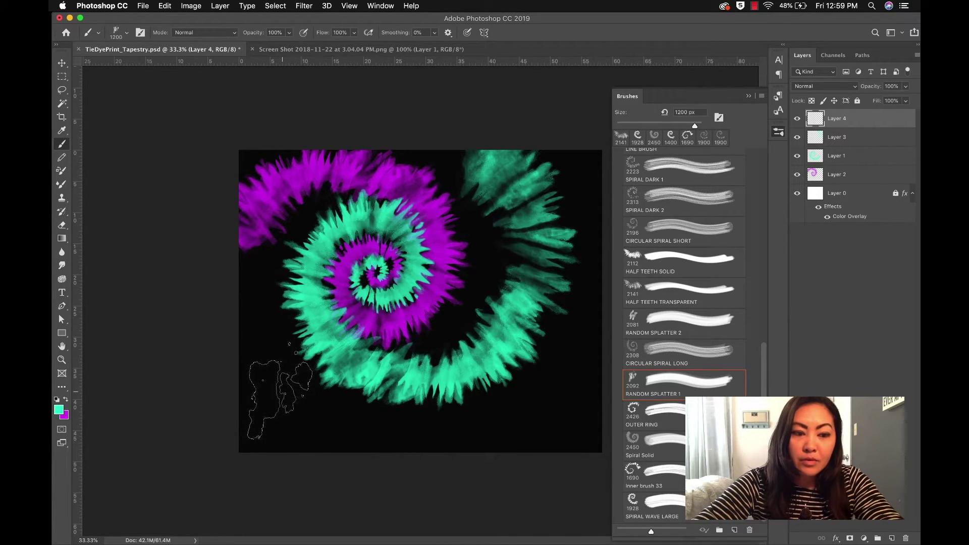
Replace a trial turquoise splatter with one purple RANDOM SPLATTER 1 stamp in the canvas's lower-left area
{"action": "left_click", "coordinate": [280, 399]}
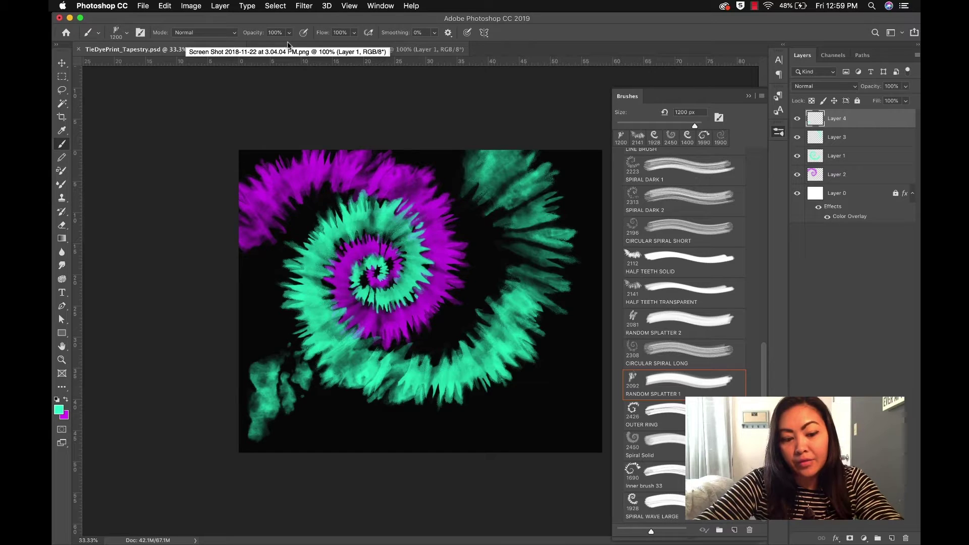
{"action": "key", "text": "ctrl+z"}
{"action": "key", "text": "x"}
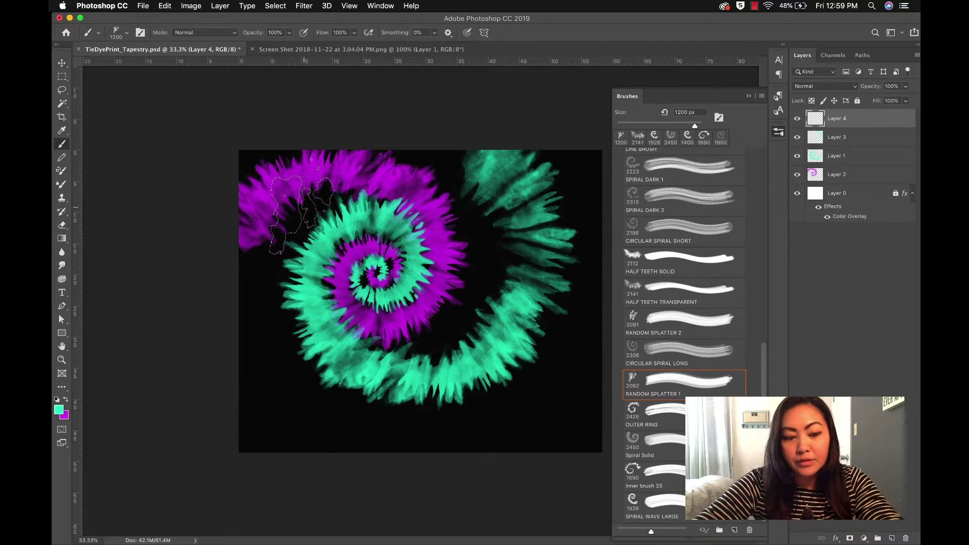
{"action": "left_click", "coordinate": [287, 403]}
Rotate and move the purple splatter onto the turquoise arm's right-hand end, and set its layer to Multiply
{"action": "key", "text": "ctrl+t"}
{"action": "mouse_move", "coordinate": [321, 333]}
{"action": "left_mouse_down"}
{"action": "mouse_move", "coordinate": [372, 264]}
{"action": "mouse_move", "coordinate": [339, 322]}
{"action": "mouse_move", "coordinate": [361, 338]}
{"action": "left_mouse_up"}
{"action": "left_click_drag", "start_coordinate": [287, 402], "coordinate": [534, 312]}
{"action": "key", "text": "Return"}
{"action": "left_click", "coordinate": [824, 86]}
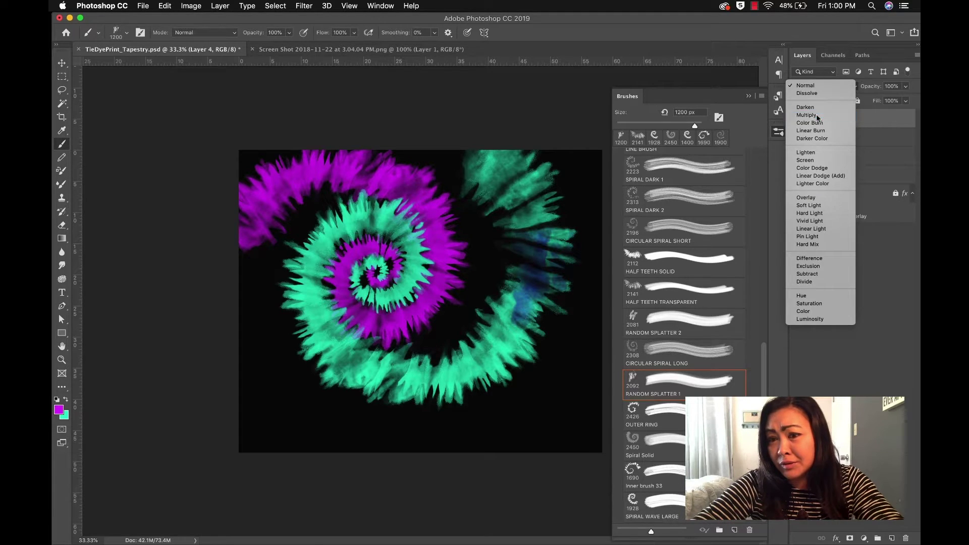
{"action": "left_click", "coordinate": [818, 116]}
Sample dark blue as the background color and bright magenta as the foreground color from the leaf-pattern reference screenshot
{"action": "left_click", "coordinate": [385, 51]}
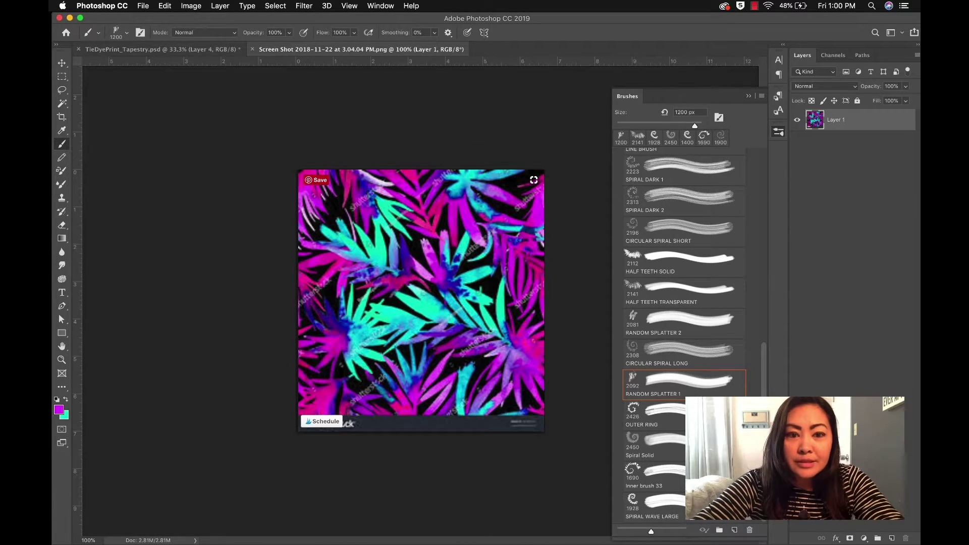
{"action": "key", "text": "i"}
{"action": "left_click", "coordinate": [340, 319]}
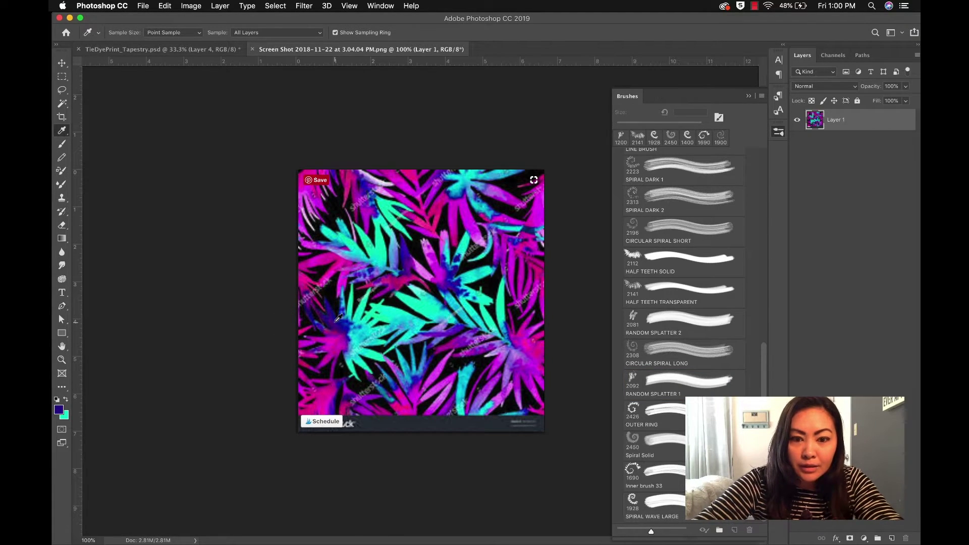
{"action": "key", "text": "x"}
{"action": "left_click", "coordinate": [311, 303]}
{"action": "left_click", "coordinate": [145, 49]}
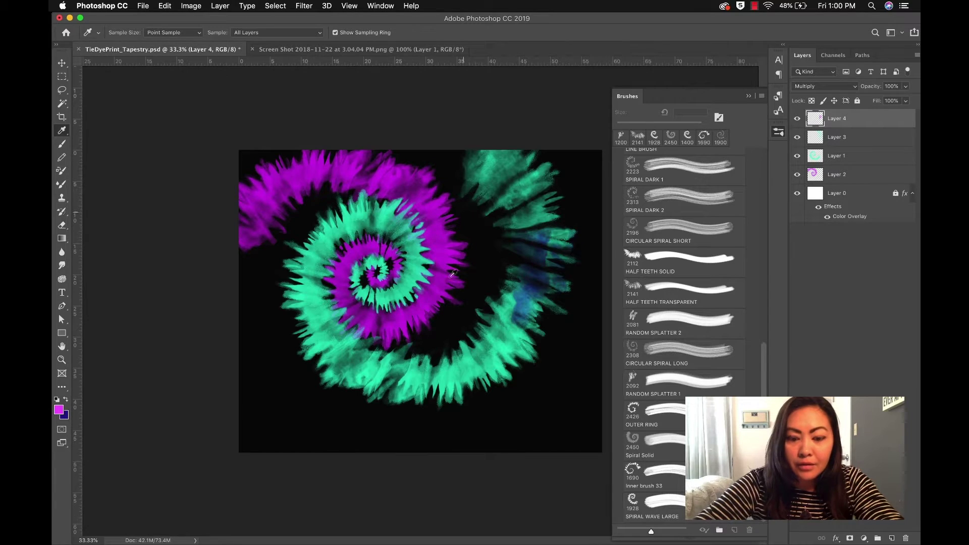
Add an empty layer at the top of the stack, with the splatter layer directly beneath it
{"action": "key", "text": "b"}
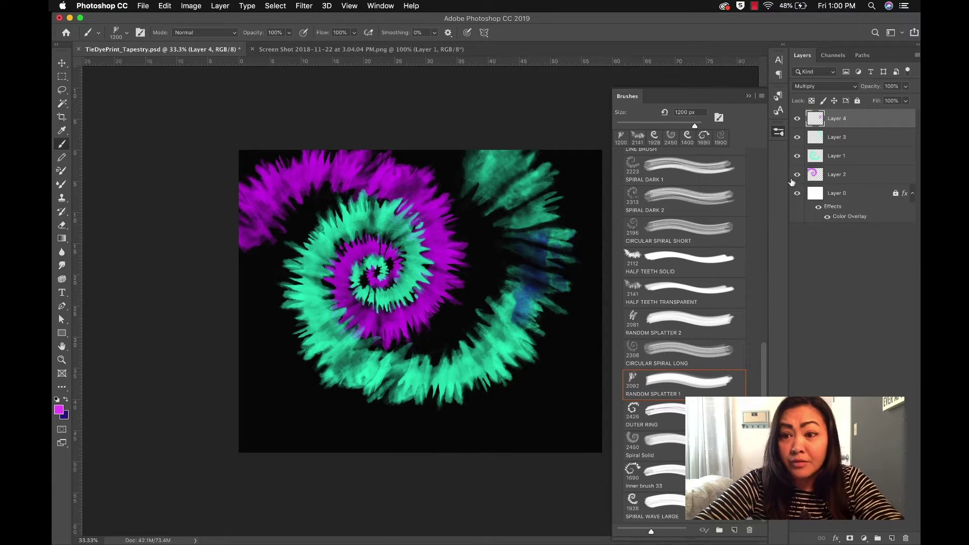
{"action": "left_click_drag", "start_coordinate": [835, 118], "coordinate": [847, 222]}
{"action": "key", "text": "super+shift+alt+n"}
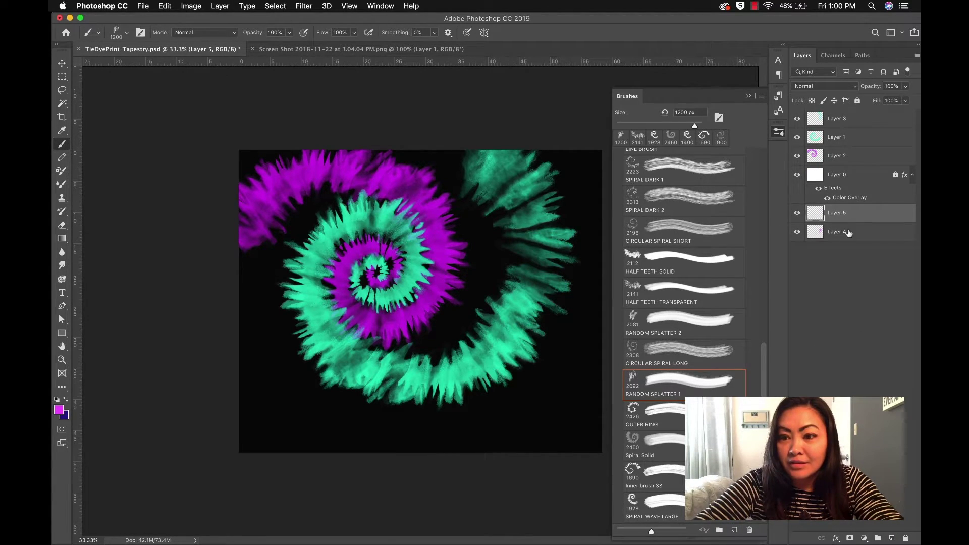
{"action": "key", "text": "super+shift+bracketright"}
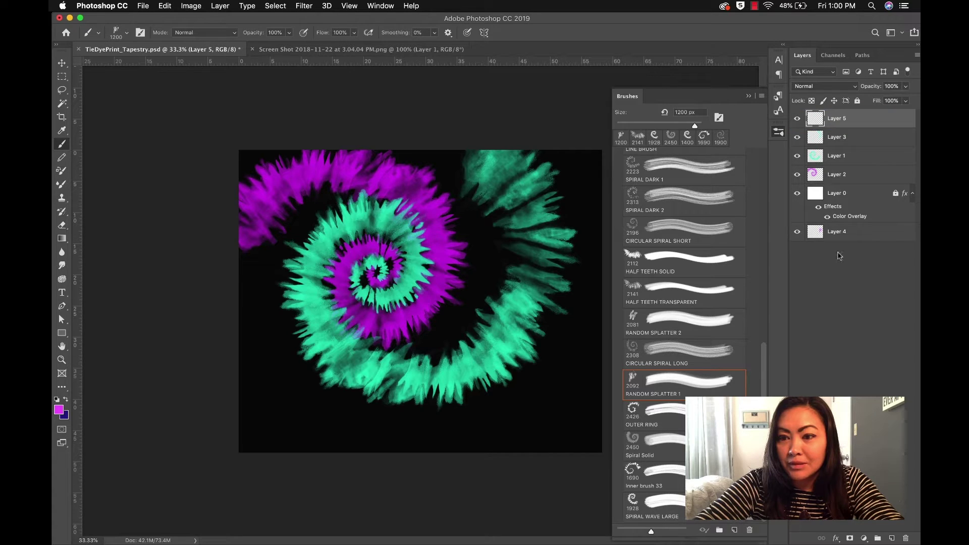
{"action": "left_click_drag", "start_coordinate": [838, 238], "coordinate": [837, 128]}
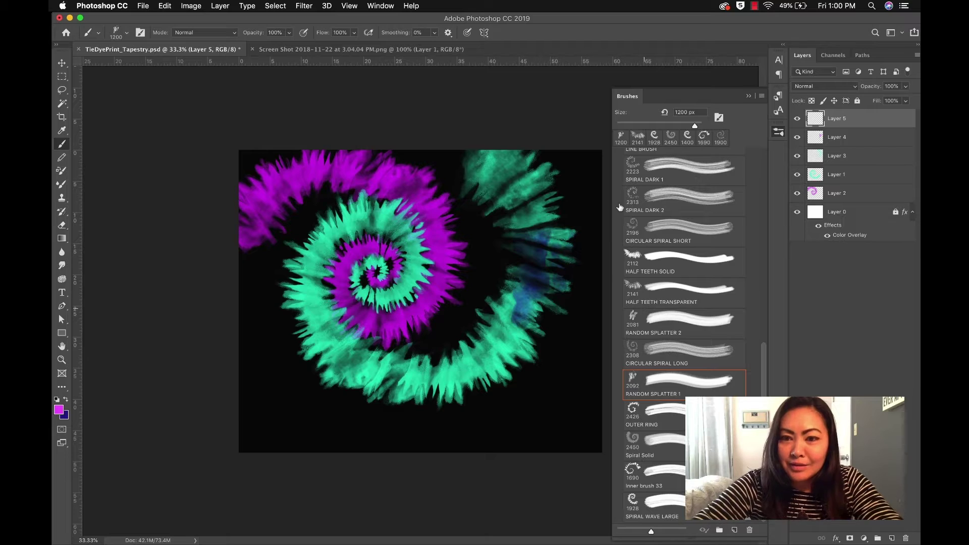
Stamp one magenta CIRCULAR SPIRAL SHORT spiral over the lower turquoise arm, rotate it about 7°, and flip it vertically
{"action": "left_click", "coordinate": [653, 242]}
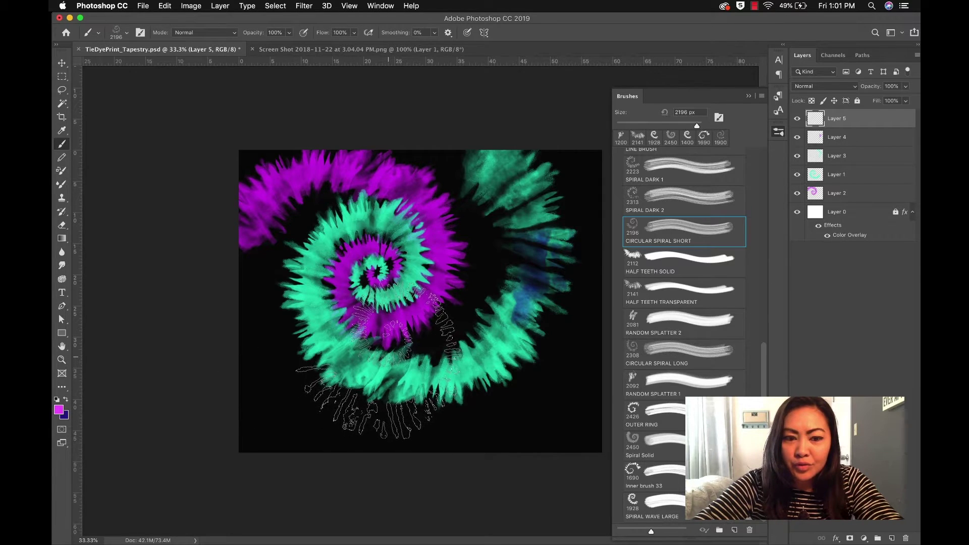
{"action": "left_click", "coordinate": [376, 361]}
{"action": "key", "text": "ctrl+t"}
{"action": "left_click_drag", "start_coordinate": [542, 318], "coordinate": [544, 336]}
{"action": "right_click", "coordinate": [420, 339]}
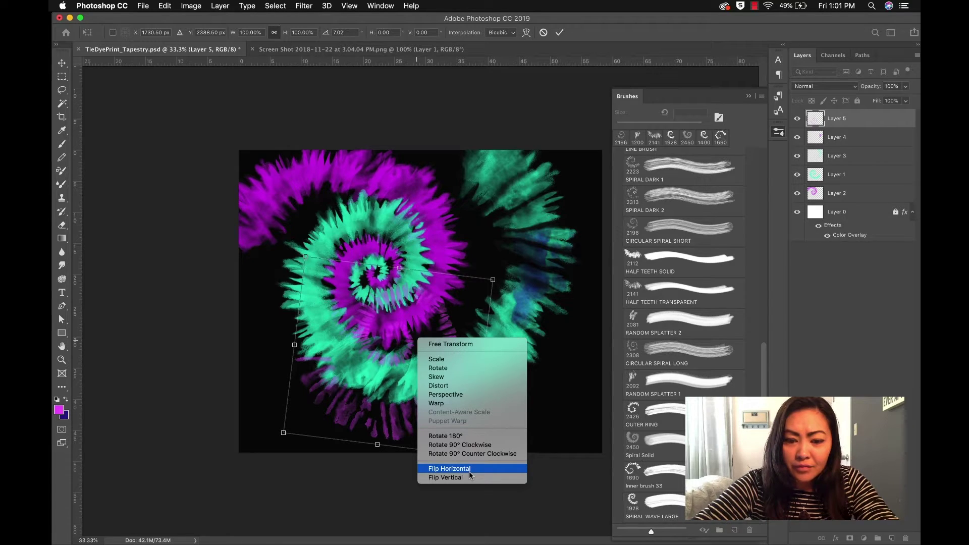
{"action": "left_click", "coordinate": [469, 477]}
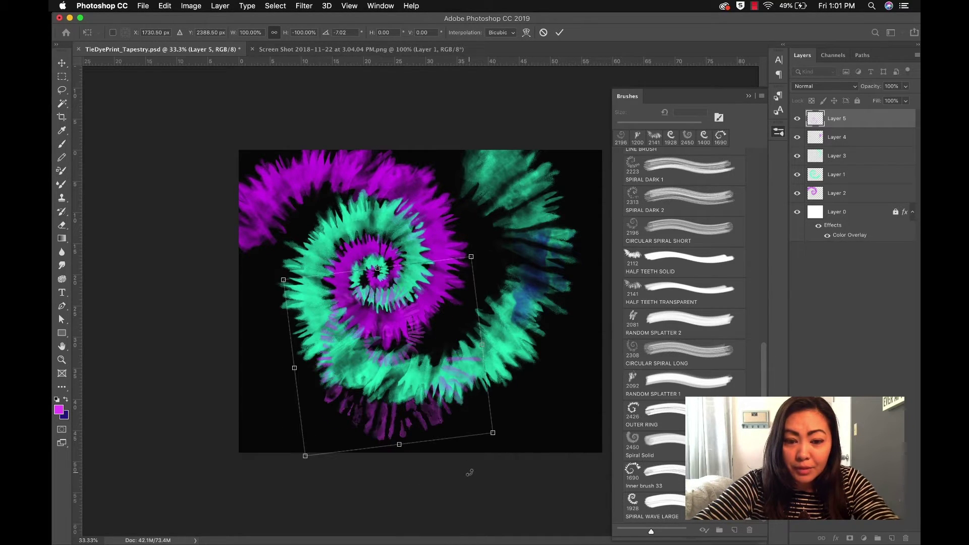
Enlarge the magenta spiral to about 178% and position it around the center of the existing spirals
{"action": "left_click_drag", "start_coordinate": [428, 301], "coordinate": [391, 203]}
{"action": "left_click_drag", "start_coordinate": [457, 337], "coordinate": [636, 430]}
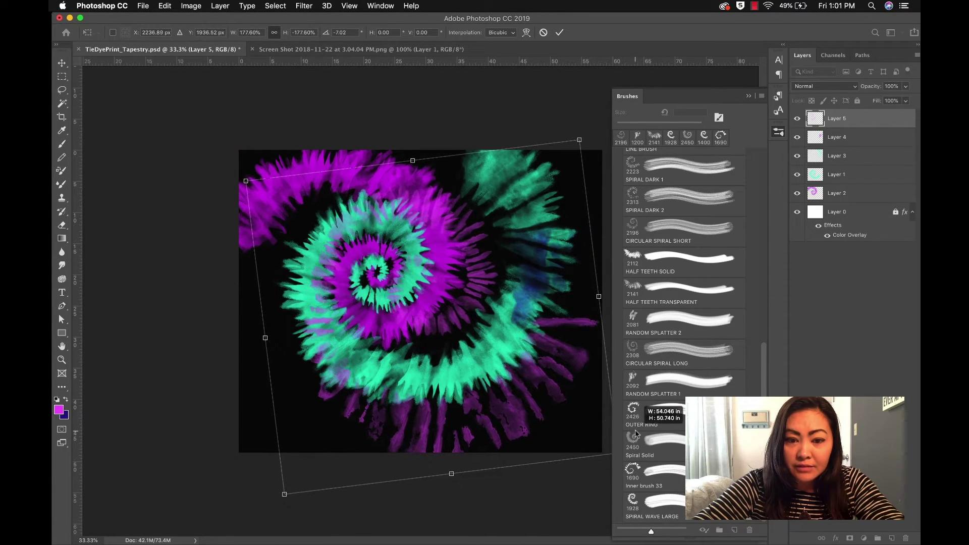
{"action": "key", "text": "Return"}
{"action": "key", "text": "b"}
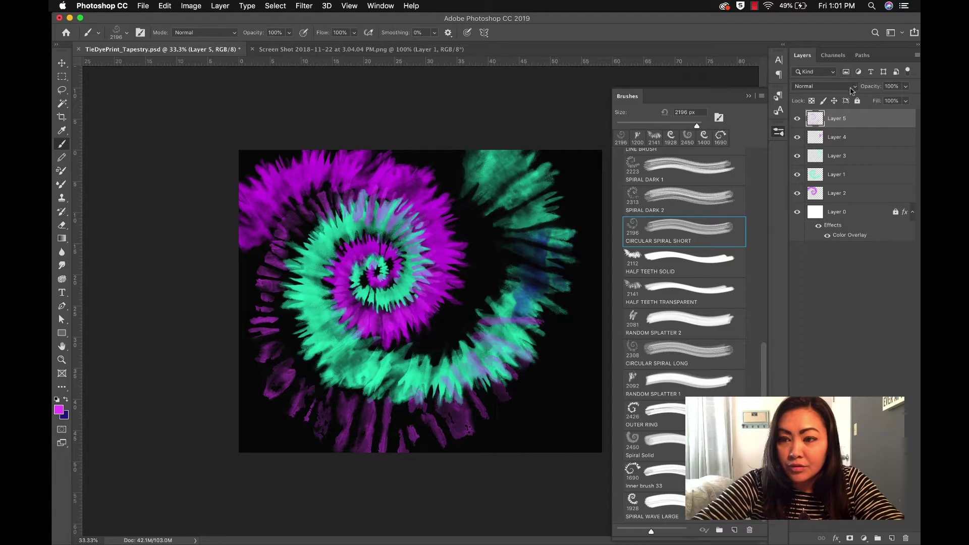
Set the magenta spiral layer's blend mode to Color Burn and duplicate the layer
{"action": "left_click", "coordinate": [851, 87]}
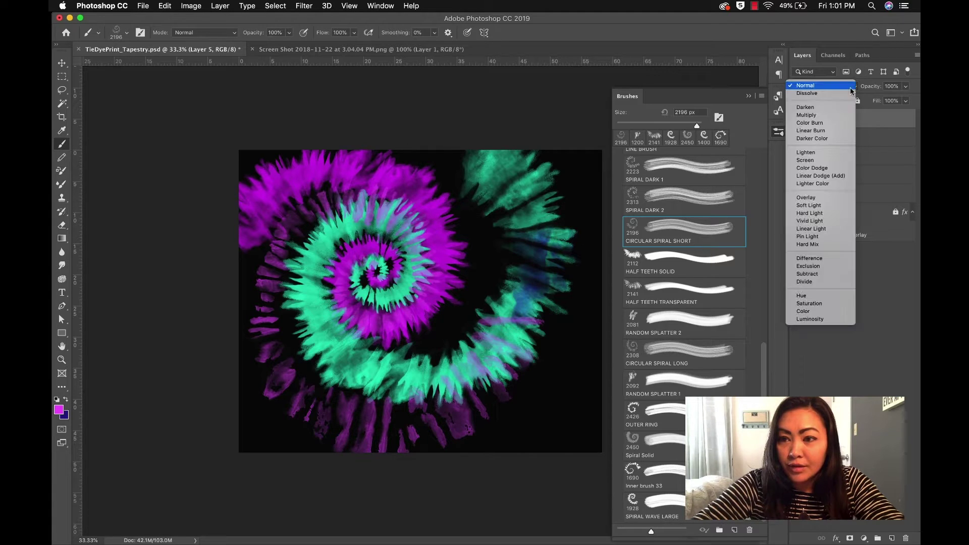
{"action": "left_click", "coordinate": [822, 125]}
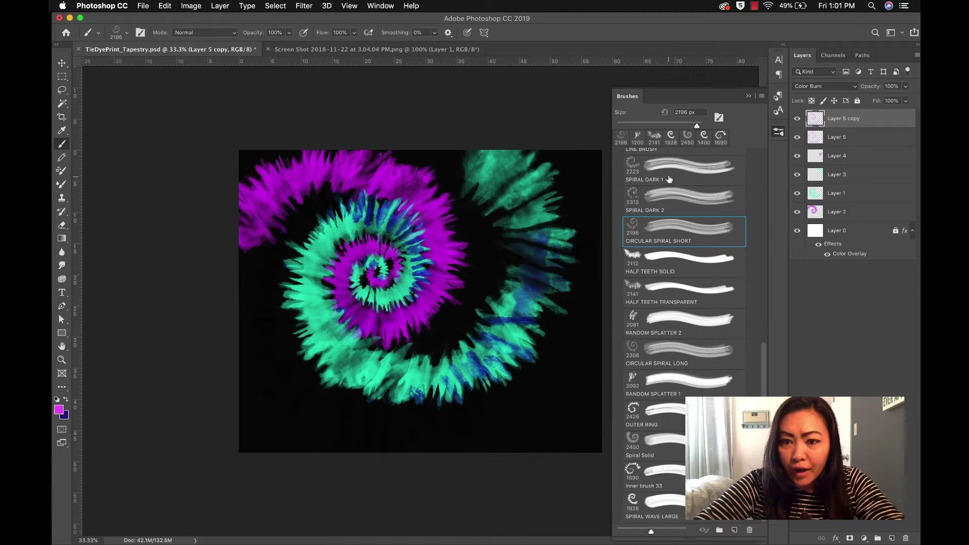
Stamp a dark blue THIN SPIRAL WAVE spiral on a new layer, enlarge it to about 163%, and position it around the existing spirals
{"action": "scroll", "coordinate": [669, 178], "scroll_direction": "up", "scroll_amount": 5}
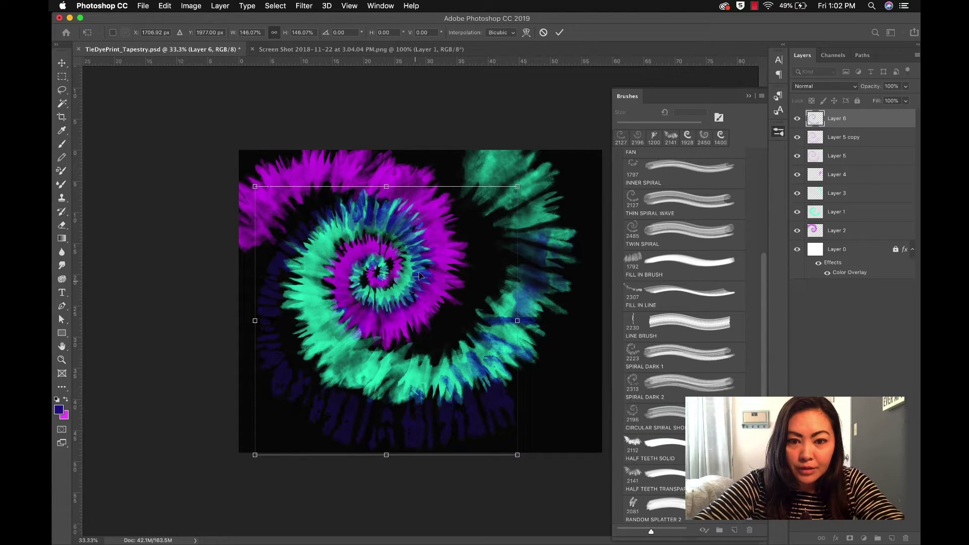
{"action": "left_click_drag", "start_coordinate": [517, 187], "coordinate": [426, 246]}
{"action": "mouse_move", "coordinate": [533, 186]}
{"action": "left_mouse_down"}
{"action": "mouse_move", "coordinate": [552, 166]}
{"action": "mouse_move", "coordinate": [541, 176]}
{"action": "left_mouse_up"}
{"action": "left_click_drag", "start_coordinate": [436, 261], "coordinate": [429, 264]}
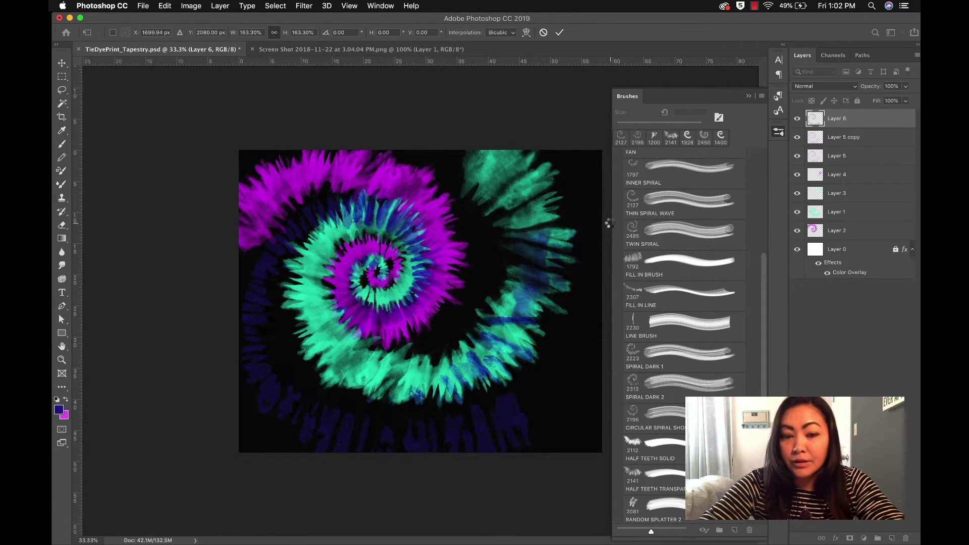
{"action": "left_click", "coordinate": [717, 207]}
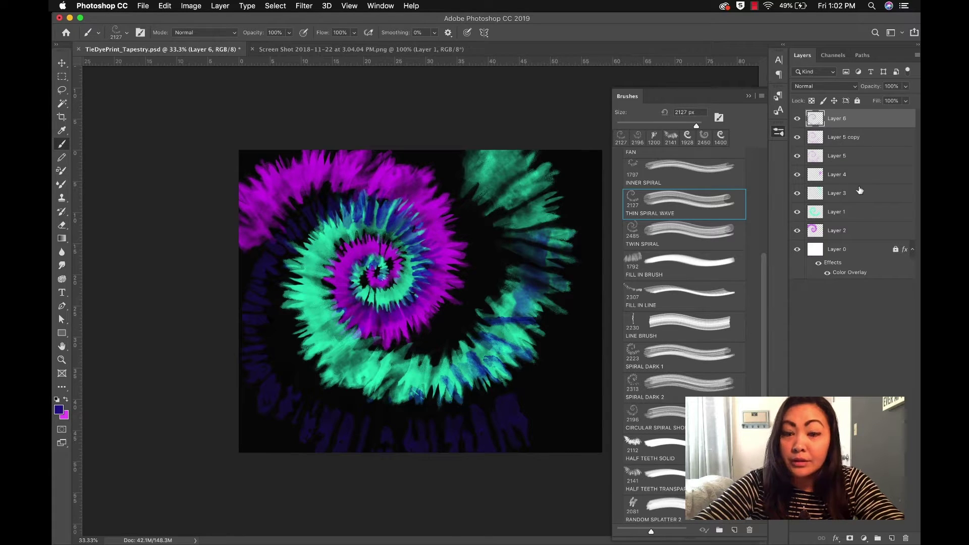
{"action": "key", "text": "v"}
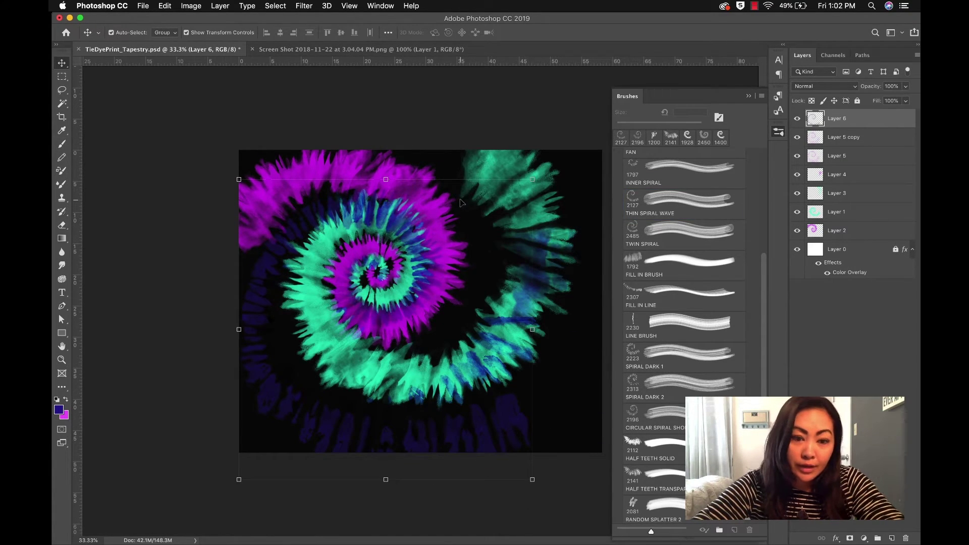
{"action": "left_click", "coordinate": [394, 83]}
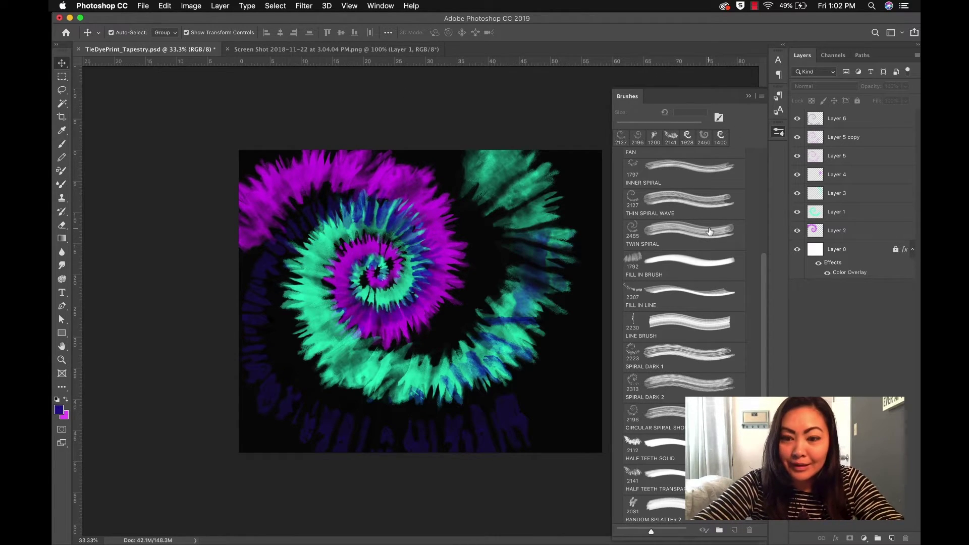
Stamp a dark blue FILL IN LINE stroke on a new layer, then rotate and position it to extend the outer blue spiral
{"action": "left_click", "coordinate": [676, 297]}
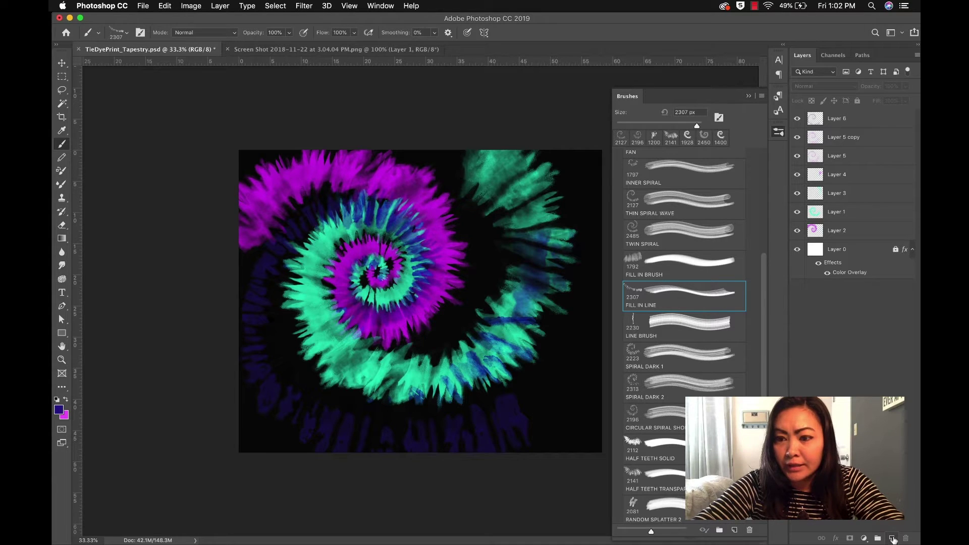
{"action": "left_click", "coordinate": [893, 539]}
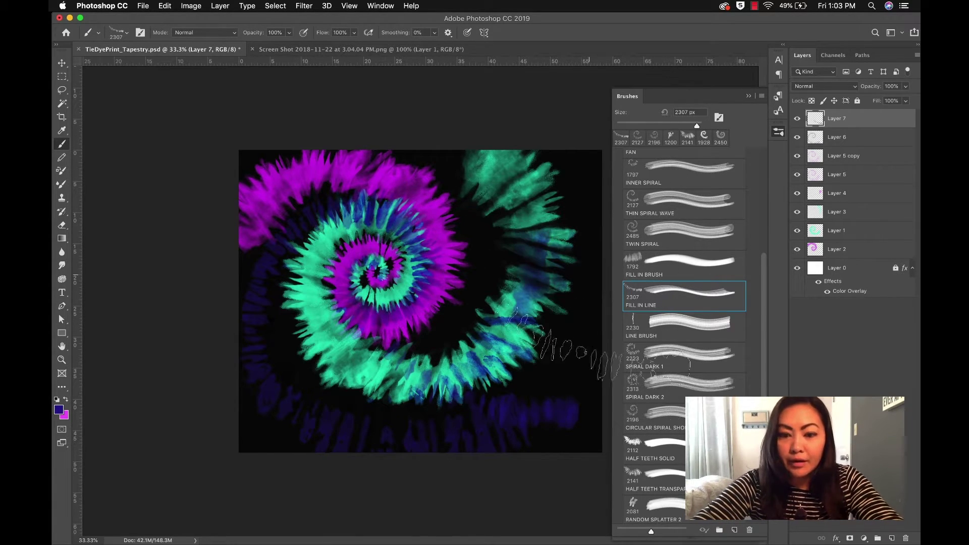
{"action": "key", "text": "super+t"}
{"action": "left_click_drag", "start_coordinate": [591, 342], "coordinate": [547, 240]}
{"action": "mouse_move", "coordinate": [601, 273]}
{"action": "left_mouse_down"}
{"action": "mouse_move", "coordinate": [678, 199]}
{"action": "mouse_move", "coordinate": [686, 178]}
{"action": "mouse_move", "coordinate": [685, 197]}
{"action": "mouse_move", "coordinate": [487, 368]}
{"action": "left_mouse_up"}
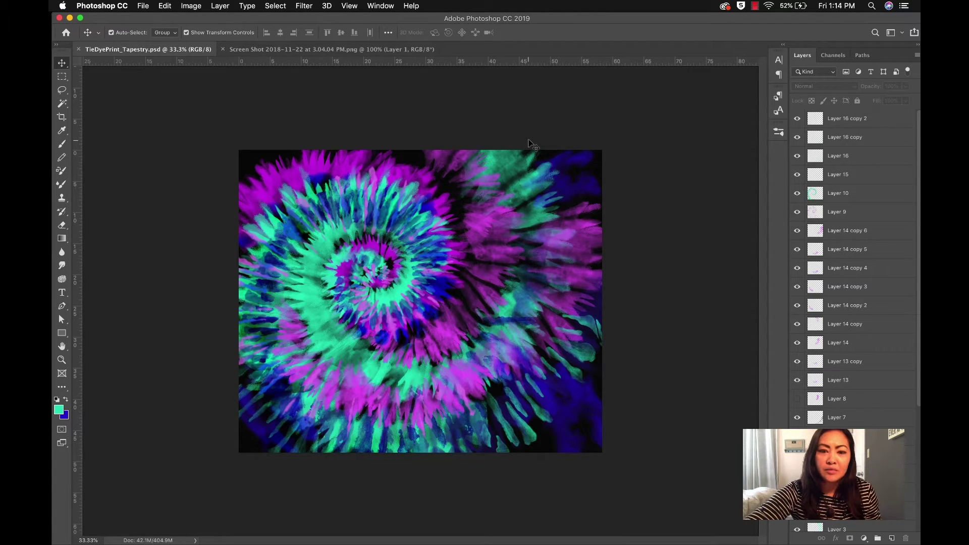
Save the finished tapestry artwork as a JPEG named TieDyePrint_Tapestry on the Desktop
{"action": "left_click", "coordinate": [143, 6]}
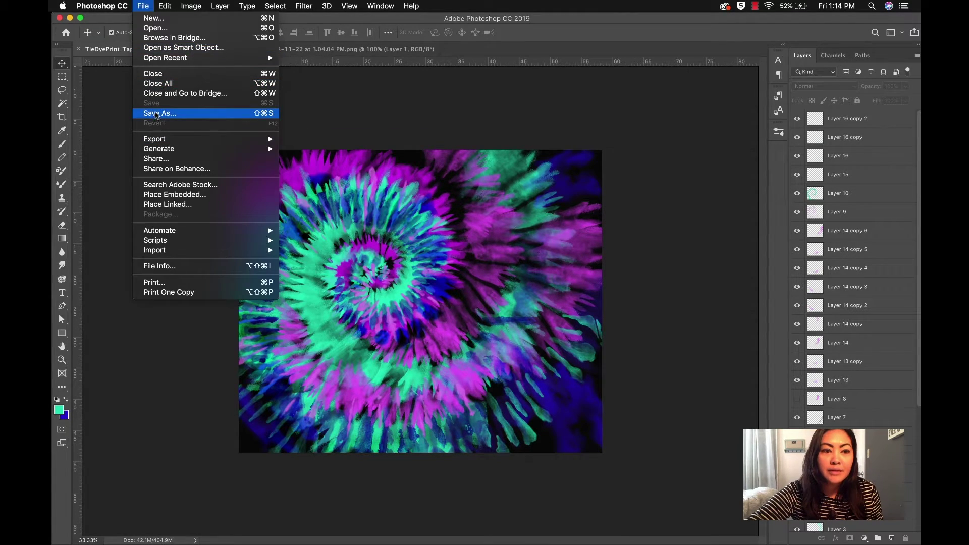
{"action": "left_click", "coordinate": [155, 113]}
{"action": "left_click", "coordinate": [500, 376]}
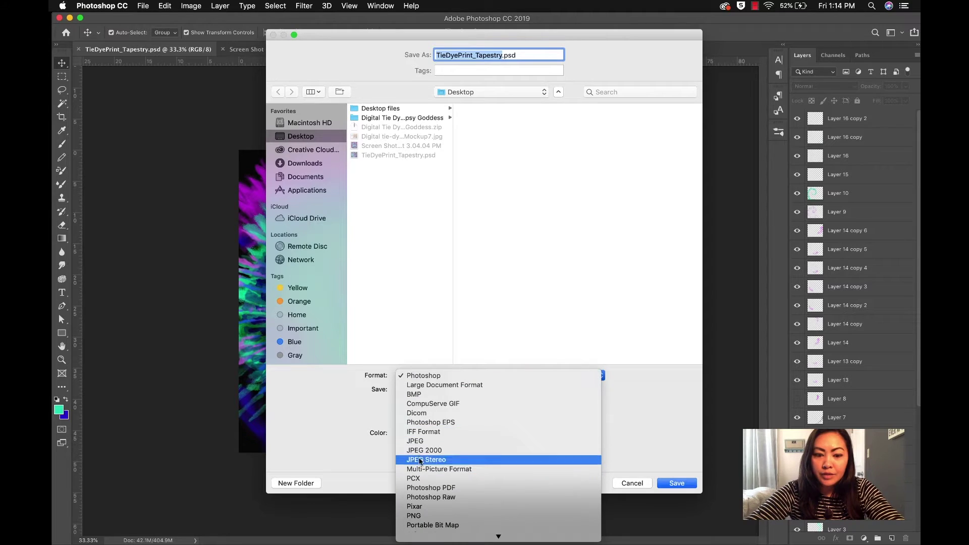
{"action": "left_click", "coordinate": [415, 441]}
{"action": "key", "text": "Return"}
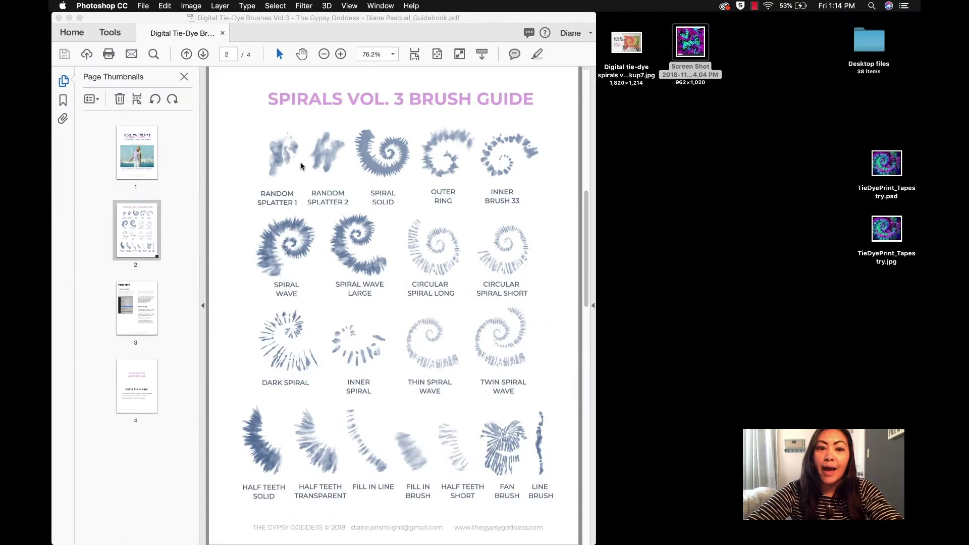
Switch to the Redbubble profile in Chrome, look through the shop, and open the page for adding new work
{"action": "mouse_move", "coordinate": [858, 542]}
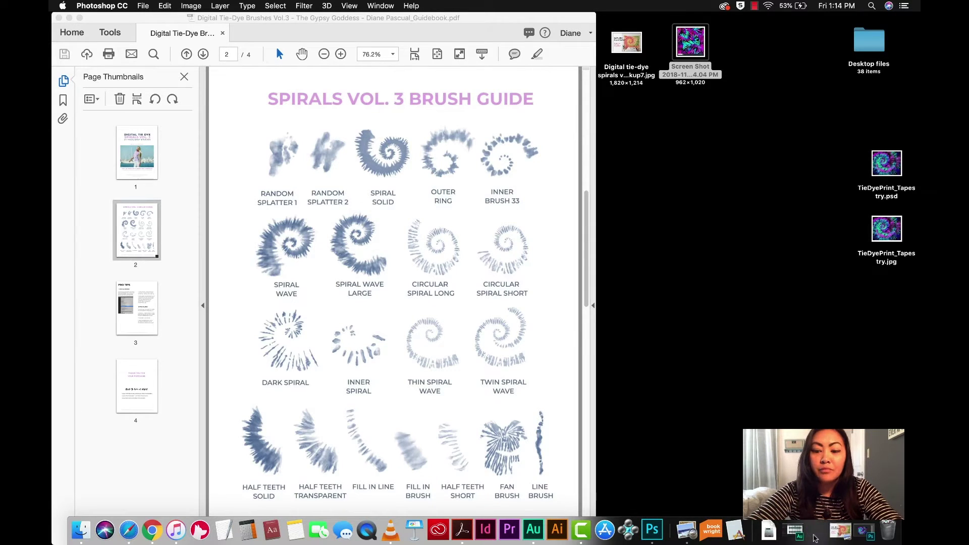
{"action": "left_click", "coordinate": [816, 531]}
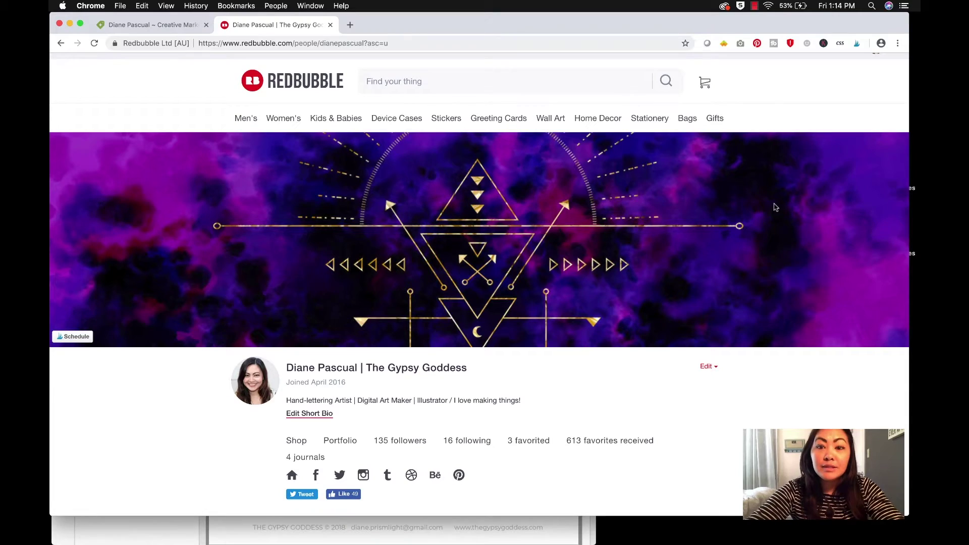
{"action": "scroll", "coordinate": [574, 322], "scroll_direction": "down", "scroll_amount": 5}
{"action": "scroll", "coordinate": [574, 321], "scroll_direction": "down", "scroll_amount": 3}
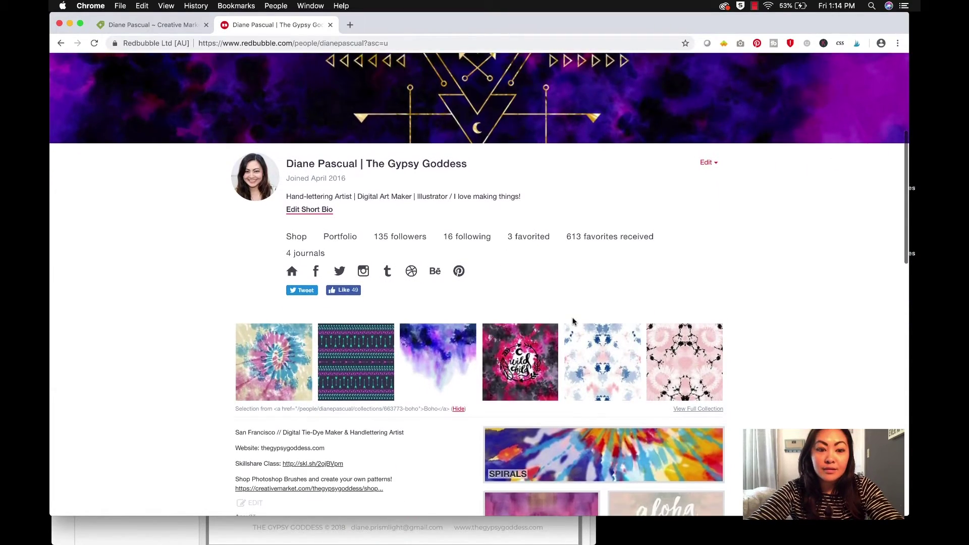
{"action": "scroll", "coordinate": [573, 322], "scroll_direction": "down", "scroll_amount": 4}
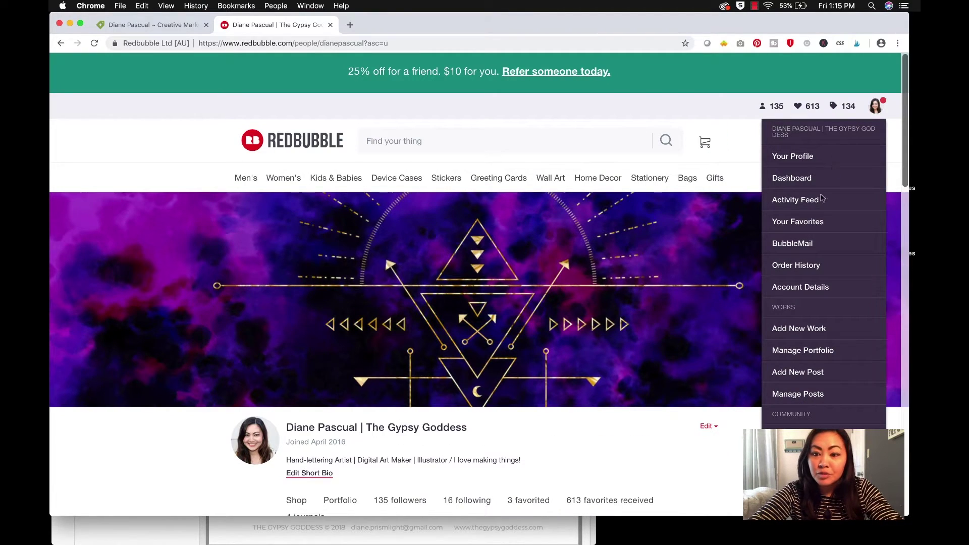
{"action": "scroll", "coordinate": [796, 313], "scroll_direction": "down", "scroll_amount": 3}
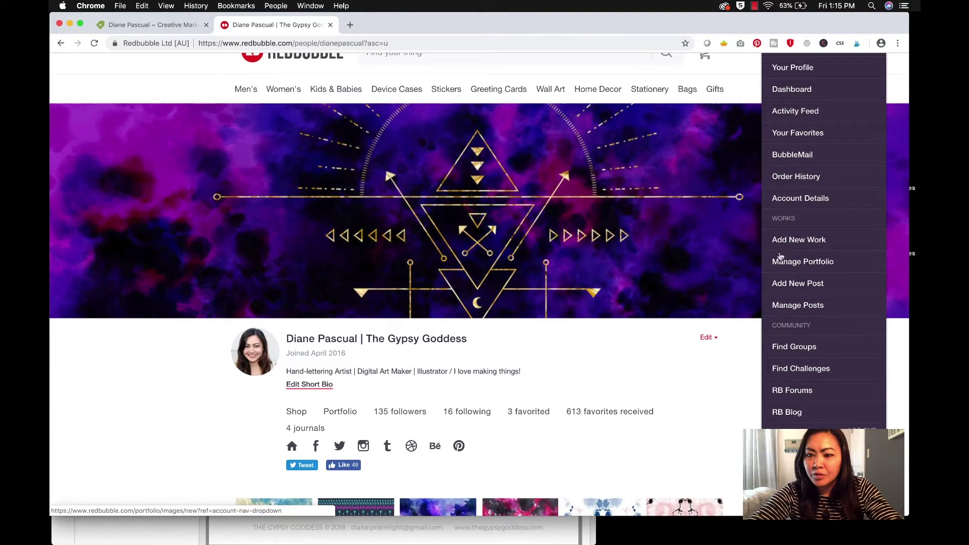
{"action": "left_click", "coordinate": [794, 241]}
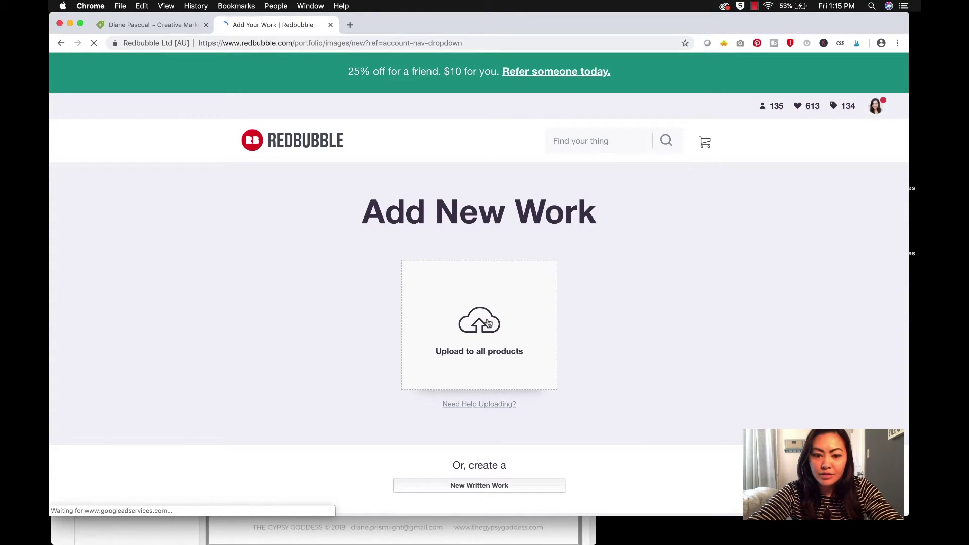
Upload TieDyePrint_Tapestry.jpg to all products and open the Contrast Tanks design for editing
{"action": "left_click", "coordinate": [487, 323]}
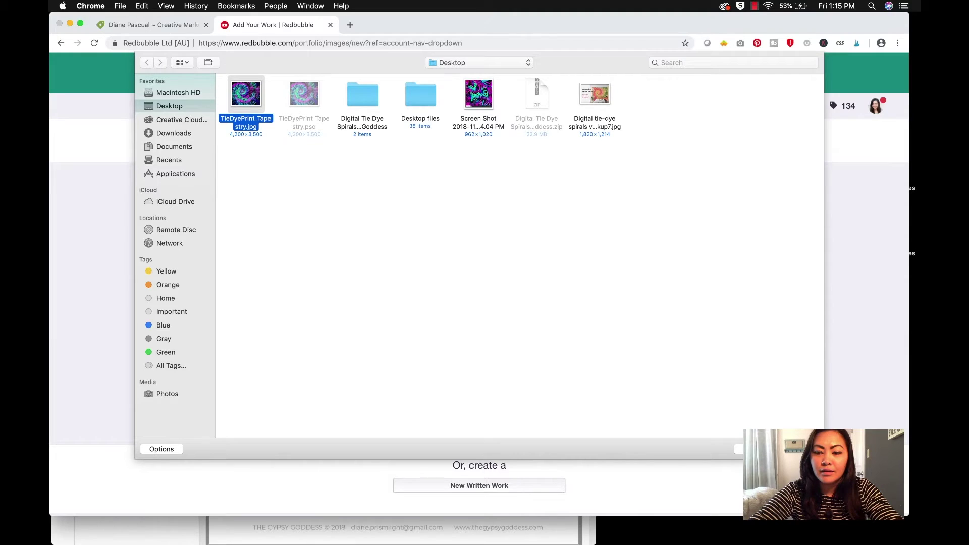
{"action": "key", "text": "Return"}
{"action": "scroll", "coordinate": [713, 322], "scroll_direction": "down", "scroll_amount": 5}
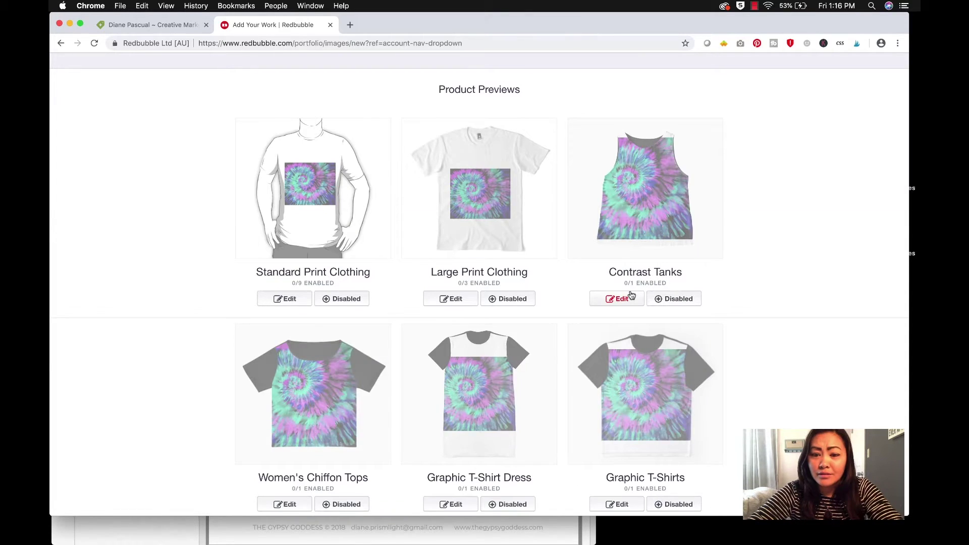
{"action": "left_click", "coordinate": [620, 299]}
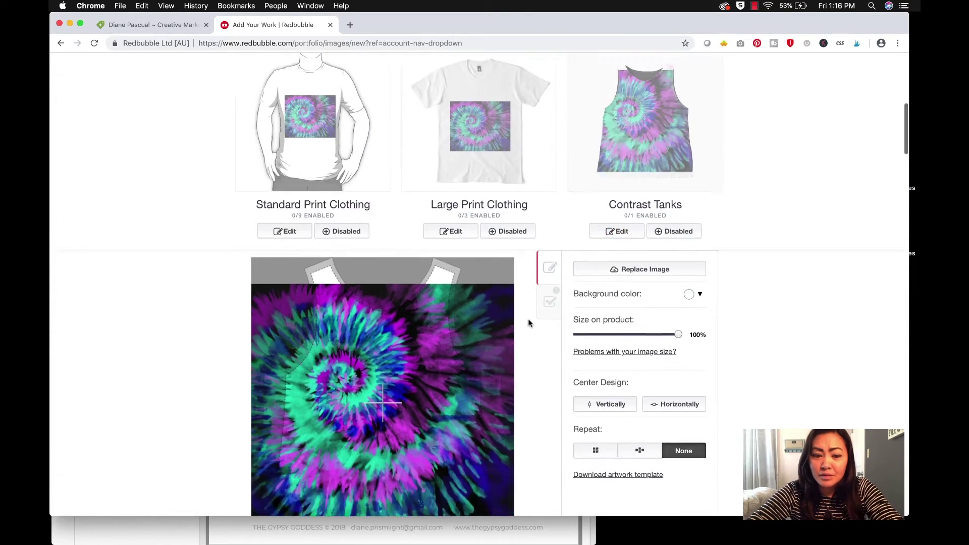
{"action": "scroll", "coordinate": [535, 270], "scroll_direction": "up", "scroll_amount": 1}
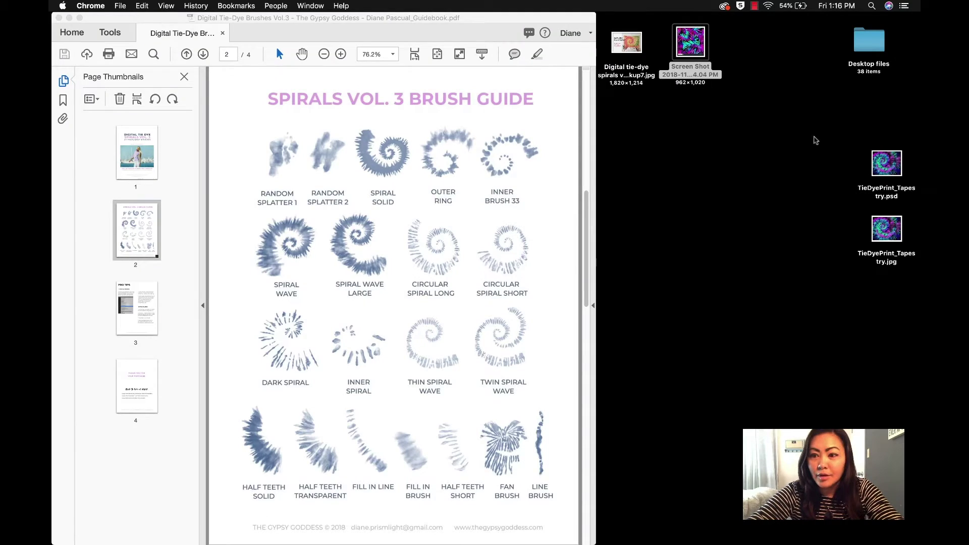
Open TieDyePrint_Tapestry.jpg in Photoshop and try an image resolution of 300 pixels/inch
{"action": "left_click_drag", "start_coordinate": [888, 239], "coordinate": [651, 530]}
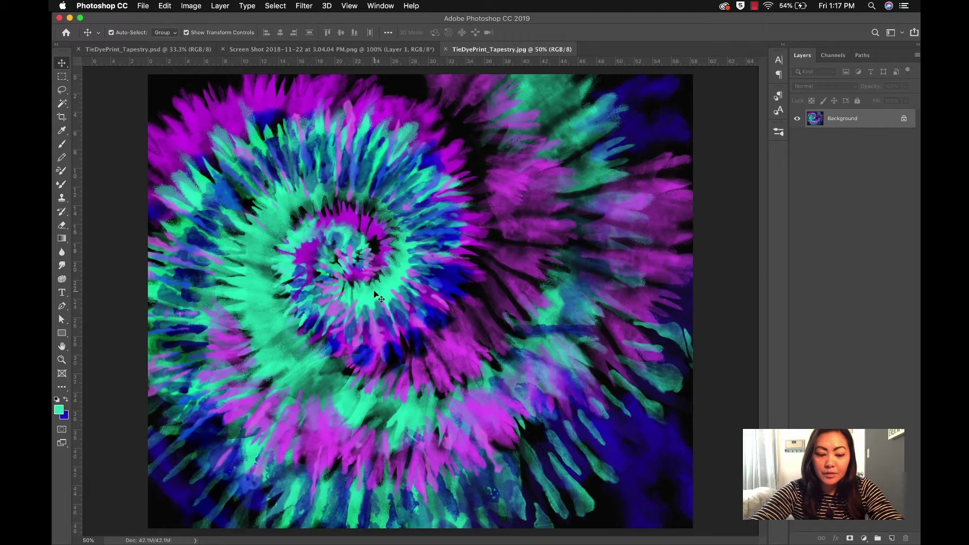
{"action": "left_click", "coordinate": [191, 6]}
{"action": "left_click", "coordinate": [205, 87]}
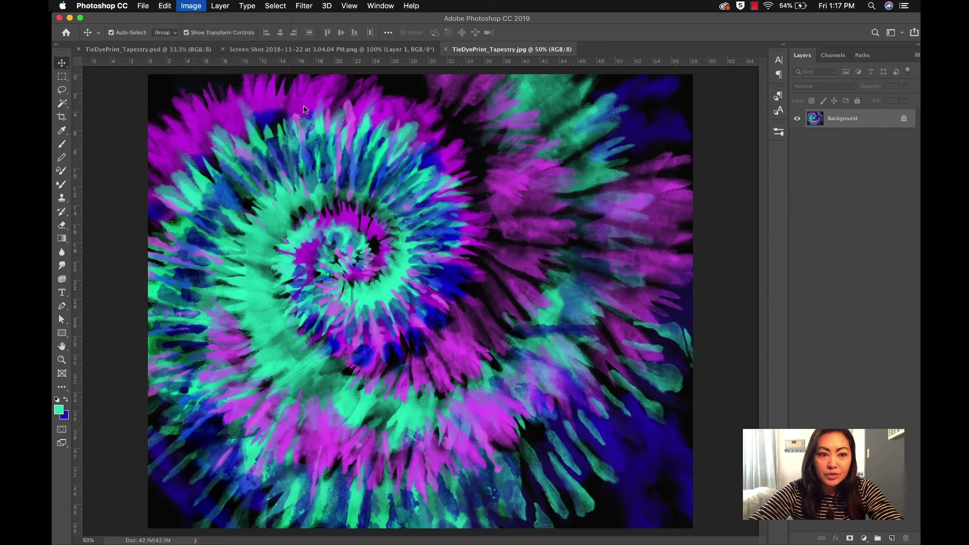
{"action": "double_click", "coordinate": [478, 220]}
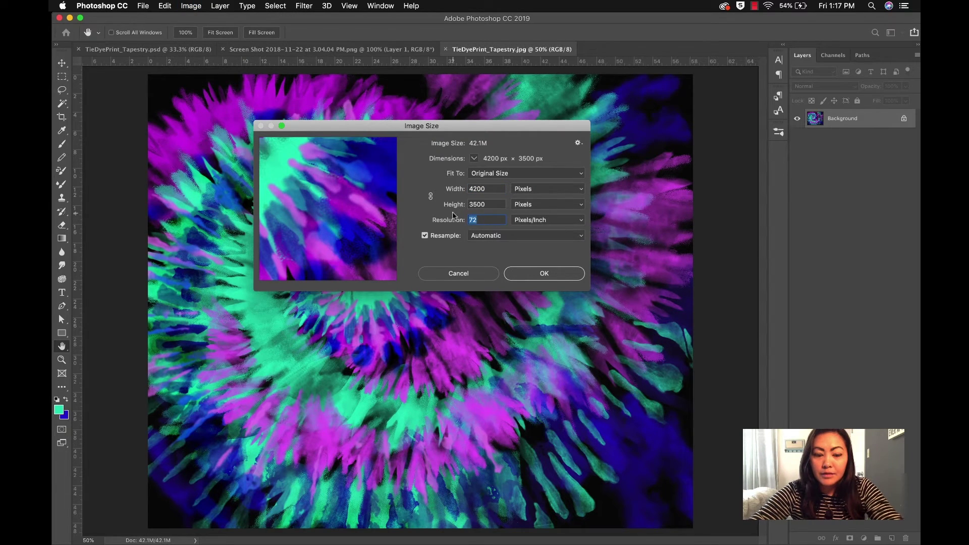
{"action": "type", "text": "300"}
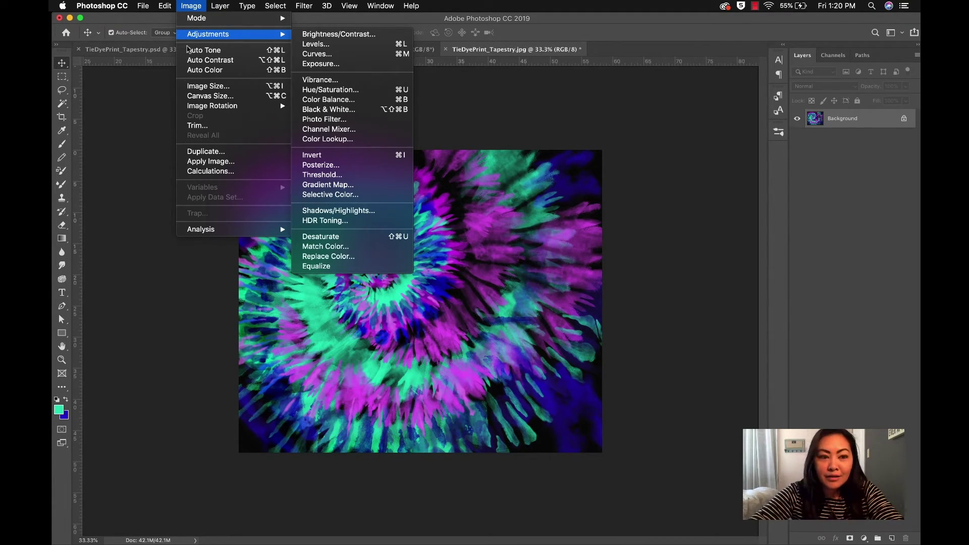
Resize TieDyePrint_Tapestry.jpg to a width of 5600 pixels with constrained proportions and save it
{"action": "left_click", "coordinate": [202, 86]}
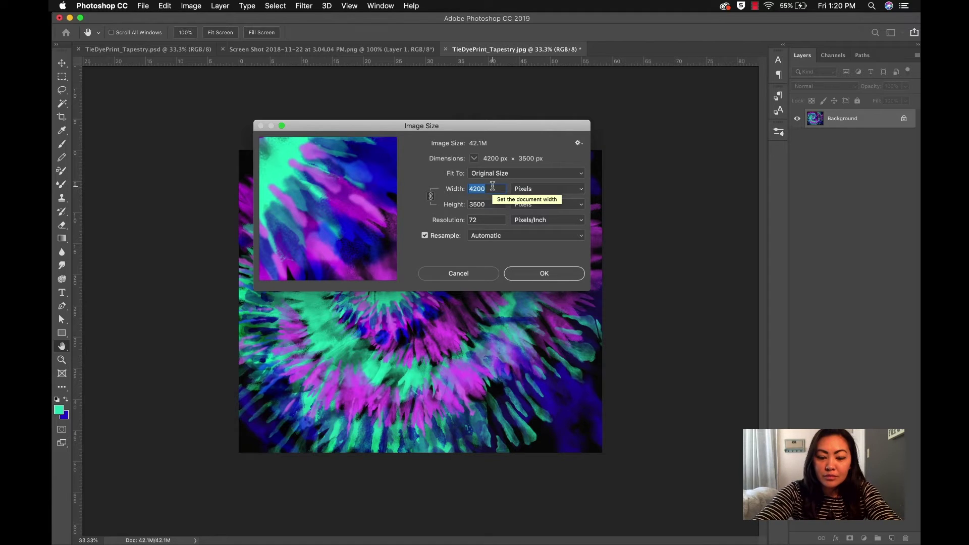
{"action": "type", "text": "5600"}
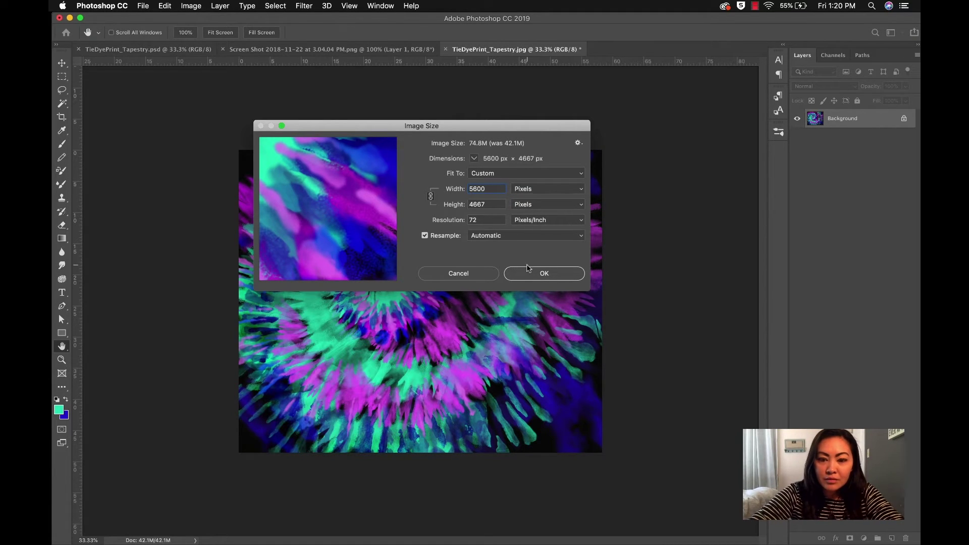
{"action": "left_click", "coordinate": [530, 274]}
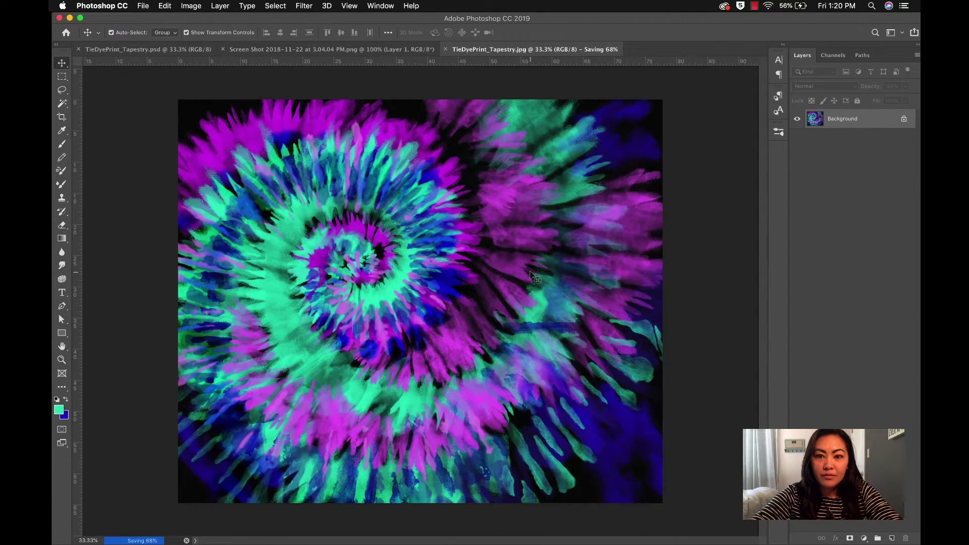
Return to the Redbubble upload page in Chrome and examine the uploaded image and the clothing product previews
{"action": "key", "text": "super+m"}
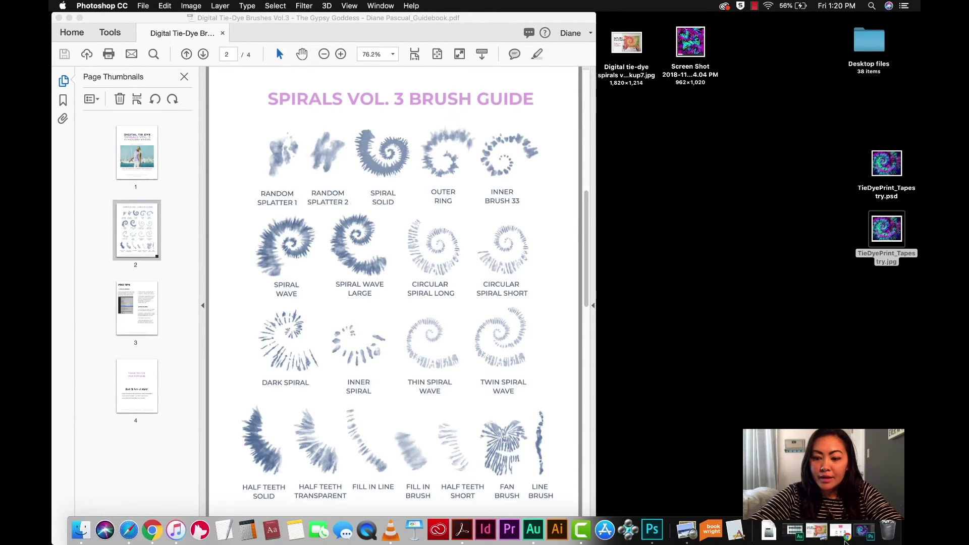
{"action": "left_click", "coordinate": [840, 531]}
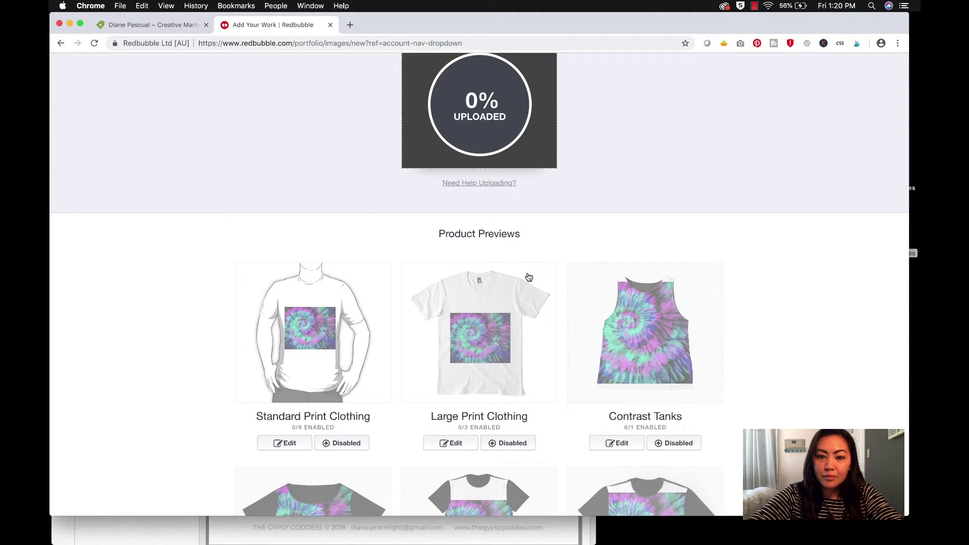
{"action": "scroll", "coordinate": [529, 277], "scroll_direction": "up", "scroll_amount": 3}
{"action": "scroll", "coordinate": [527, 272], "scroll_direction": "down", "scroll_amount": 3}
{"action": "scroll", "coordinate": [527, 272], "scroll_direction": "up", "scroll_amount": 2}
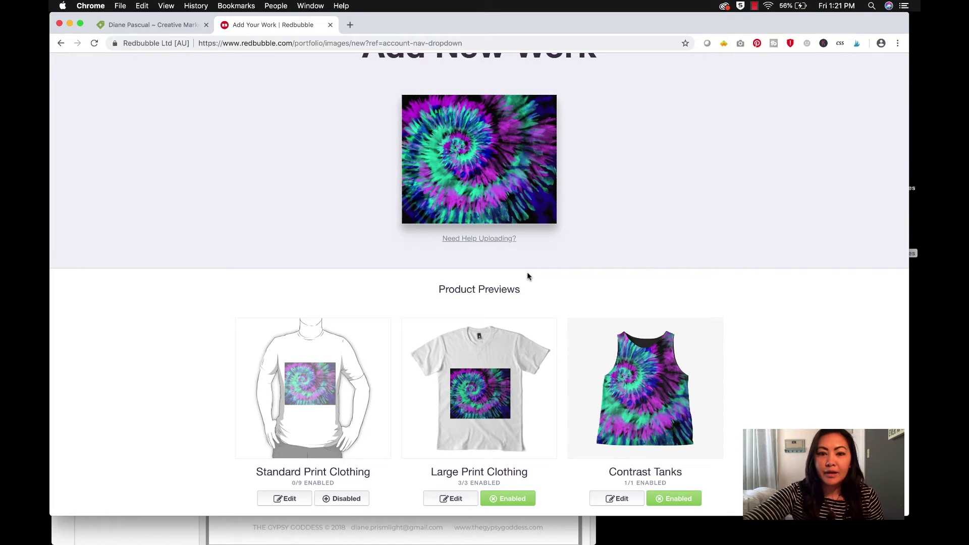
{"action": "scroll", "coordinate": [527, 271], "scroll_direction": "down", "scroll_amount": 7}
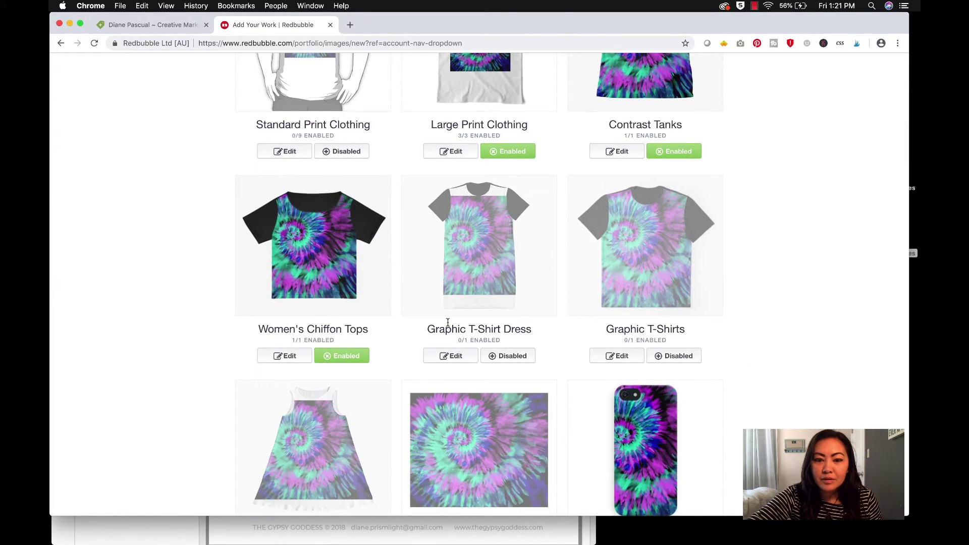
{"action": "scroll", "coordinate": [457, 360], "scroll_direction": "up", "scroll_amount": 1}
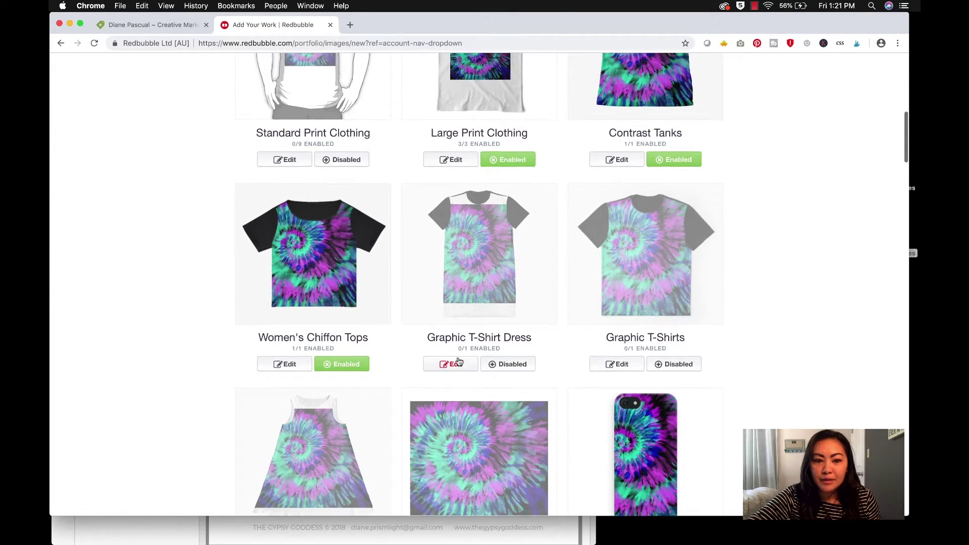
Open the Wall Tapestry design for editing and examine how the artwork fits its template
{"action": "scroll", "coordinate": [457, 360], "scroll_direction": "down", "scroll_amount": 20}
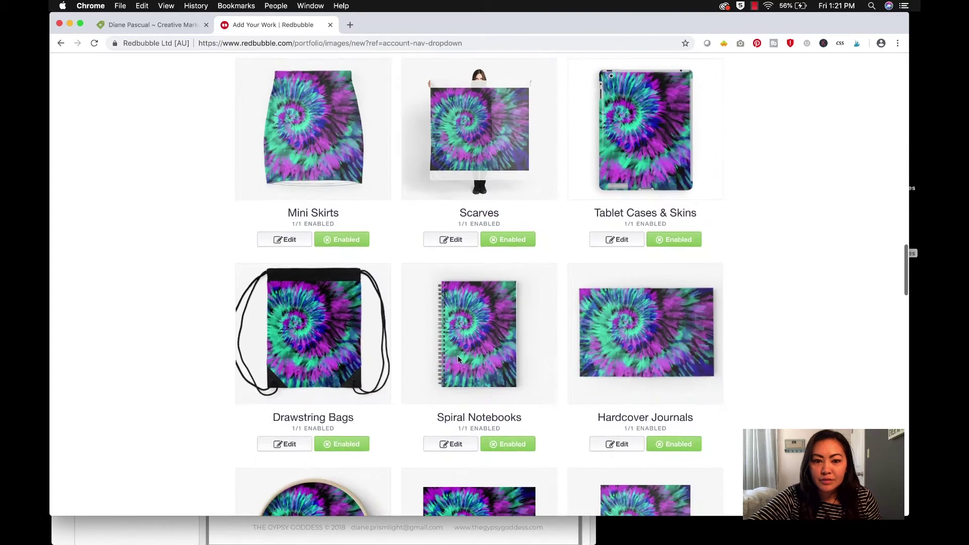
{"action": "scroll", "coordinate": [459, 360], "scroll_direction": "down", "scroll_amount": 10}
{"action": "left_click", "coordinate": [298, 357]}
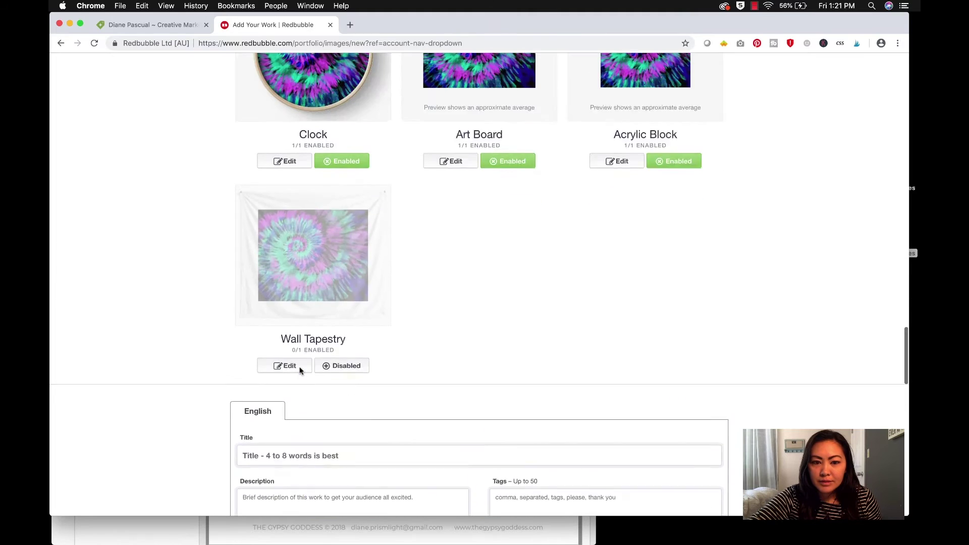
{"action": "left_click", "coordinate": [312, 313]}
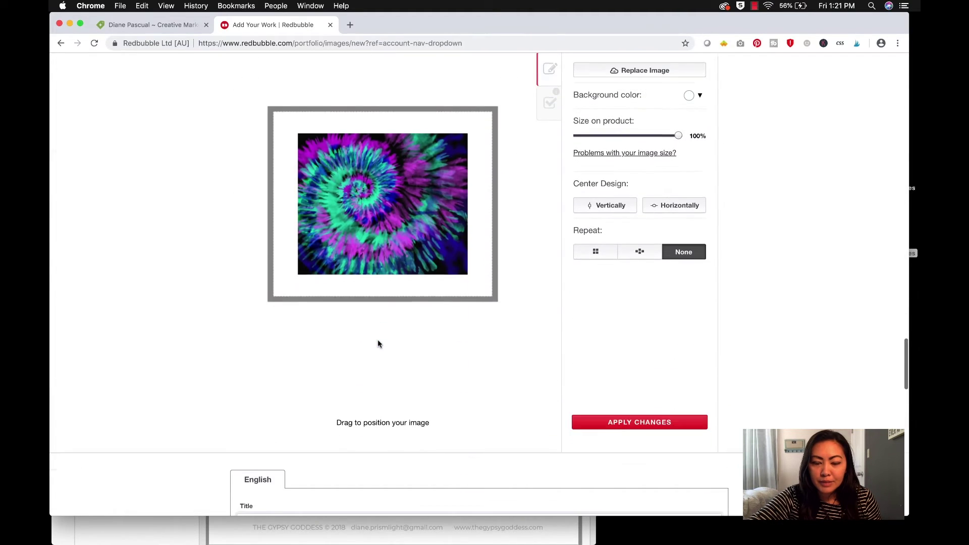
Enable Graphic T-Shirt Dress and Graphic T-Shirts, and move the artwork slightly up on the dress template
{"action": "scroll", "coordinate": [378, 343], "scroll_direction": "up", "scroll_amount": 5}
{"action": "scroll", "coordinate": [379, 341], "scroll_direction": "up", "scroll_amount": 15}
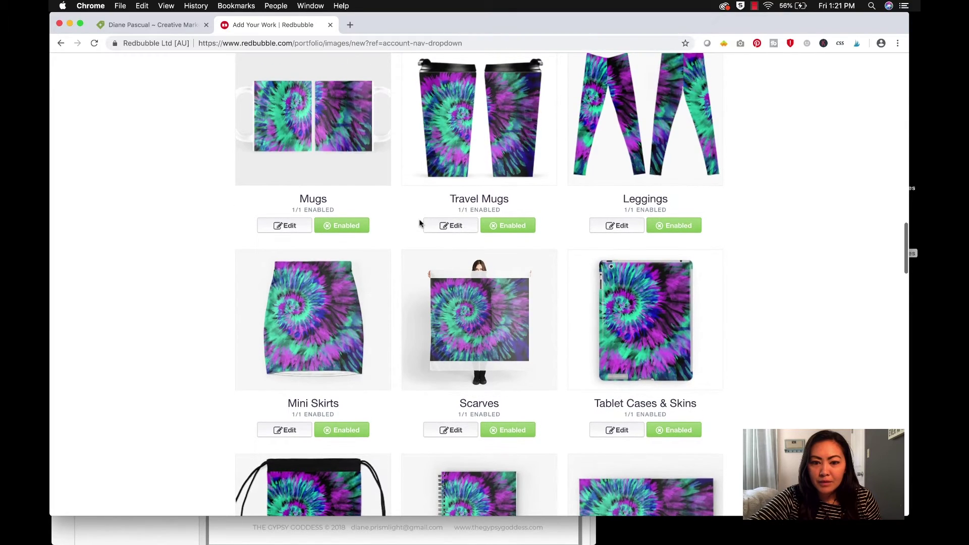
{"action": "scroll", "coordinate": [420, 224], "scroll_direction": "up", "scroll_amount": 10}
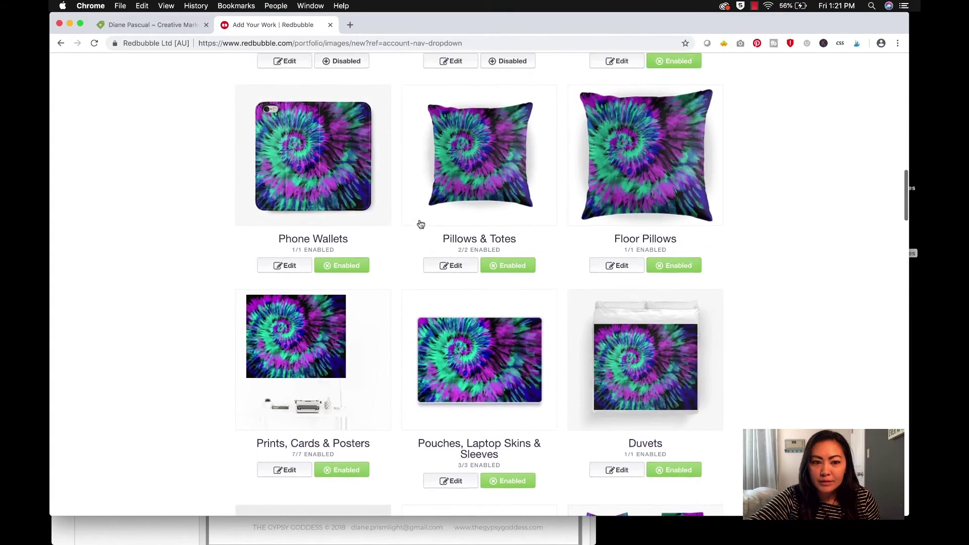
{"action": "scroll", "coordinate": [421, 223], "scroll_direction": "up", "scroll_amount": 15}
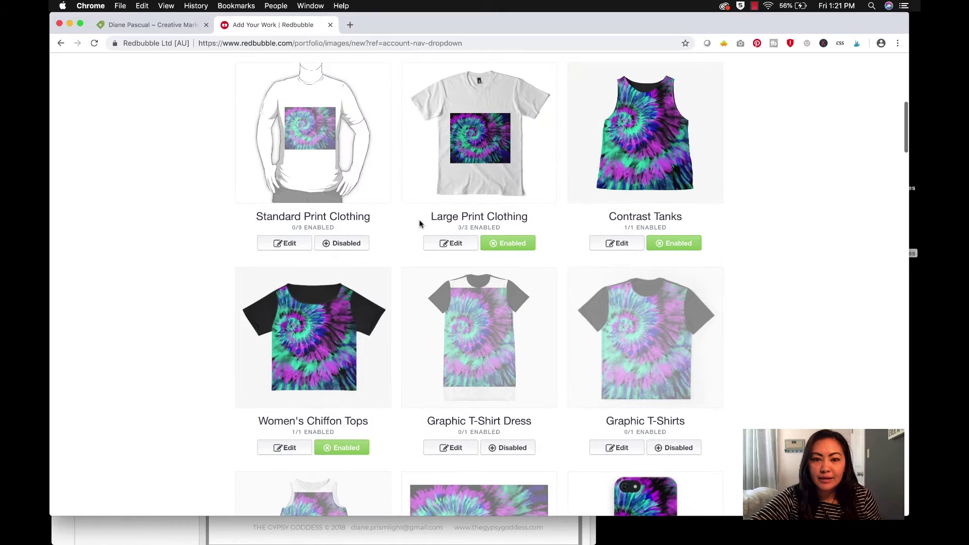
{"action": "left_click", "coordinate": [508, 446]}
{"action": "scroll", "coordinate": [512, 437], "scroll_direction": "down", "scroll_amount": 5}
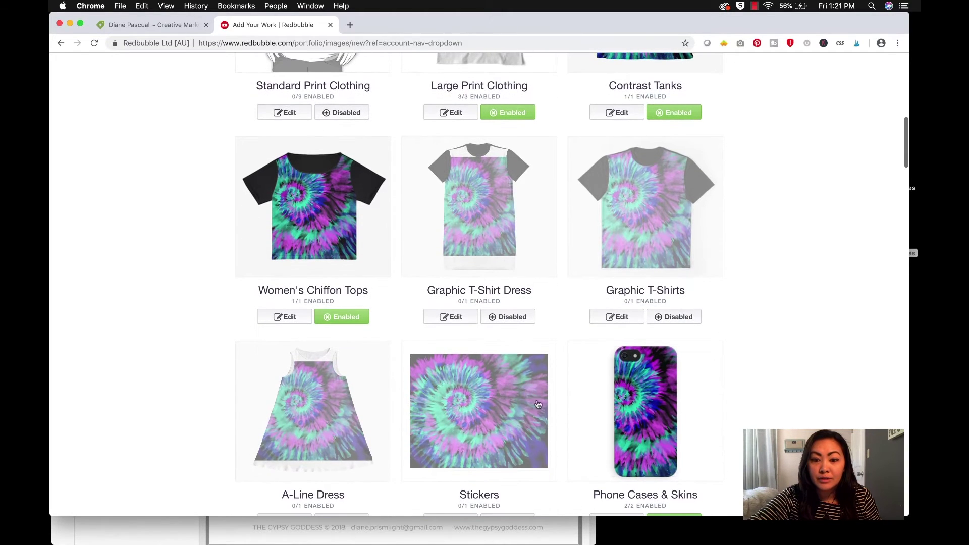
{"action": "left_click", "coordinate": [449, 317]}
{"action": "scroll", "coordinate": [444, 308], "scroll_direction": "down", "scroll_amount": 6}
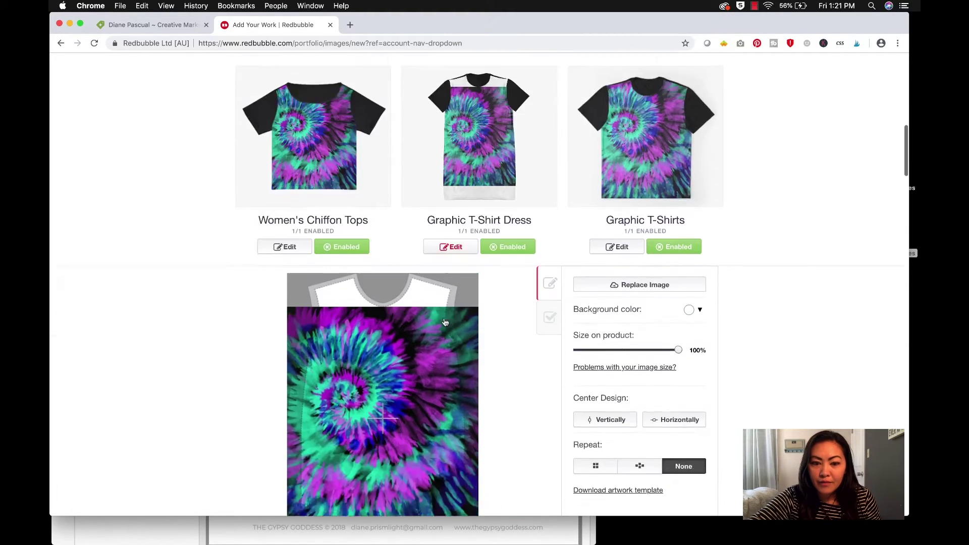
{"action": "mouse_move", "coordinate": [429, 278]}
{"action": "left_mouse_down"}
{"action": "mouse_move", "coordinate": [474, 265]}
{"action": "mouse_move", "coordinate": [463, 238]}
{"action": "mouse_move", "coordinate": [424, 284]}
{"action": "left_mouse_up"}
{"action": "left_click_drag", "start_coordinate": [407, 239], "coordinate": [417, 232]}
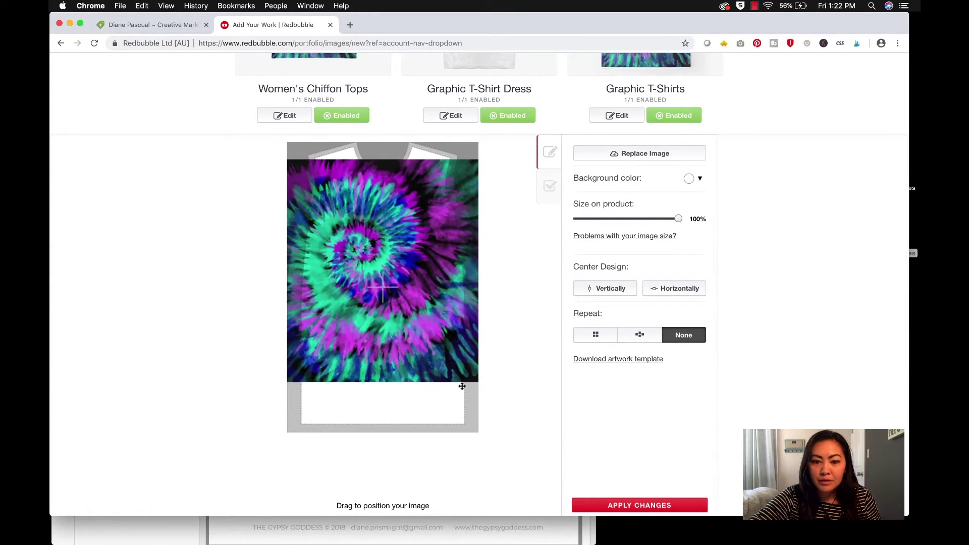
Switch to Photoshop, resize TieDyePrint_Tapestry.jpg to a width of 6500 pixels, and save it as TieDyePrint_Tapestry1.jpg
{"action": "scroll", "coordinate": [461, 385], "scroll_direction": "down", "scroll_amount": 10}
{"action": "scroll", "coordinate": [465, 268], "scroll_direction": "down", "scroll_amount": 10}
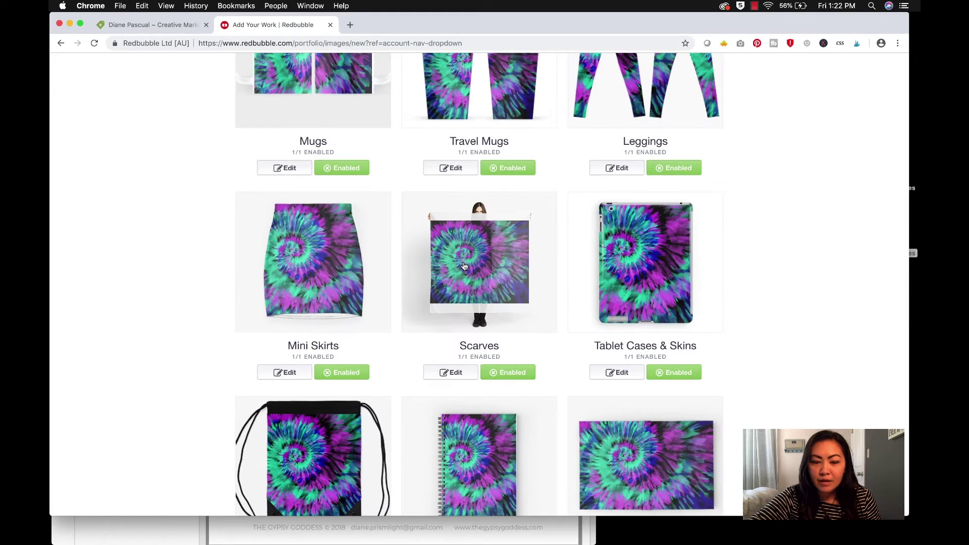
{"action": "scroll", "coordinate": [465, 268], "scroll_direction": "down", "scroll_amount": 9}
{"action": "scroll", "coordinate": [323, 447], "scroll_direction": "down", "scroll_amount": 3}
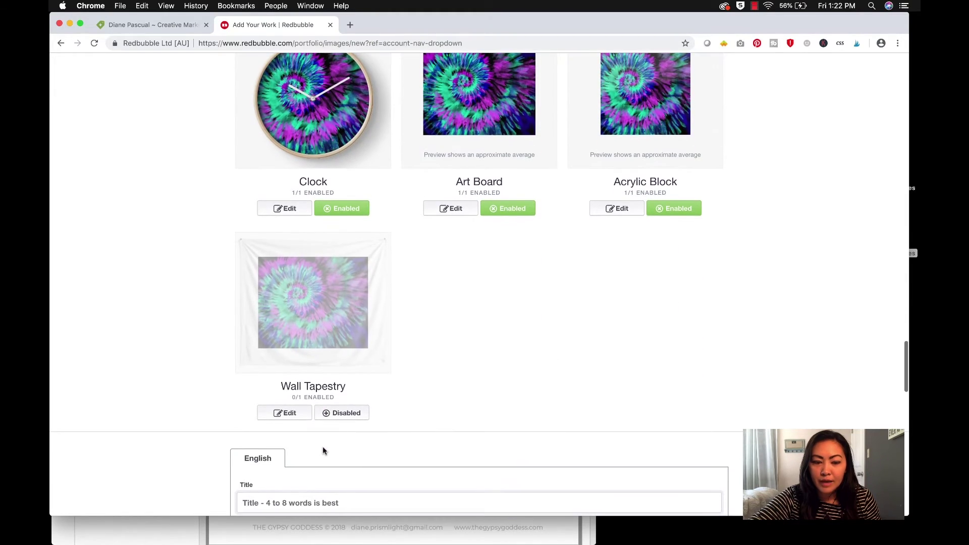
{"action": "left_click", "coordinate": [69, 24]}
{"action": "left_click", "coordinate": [844, 539]}
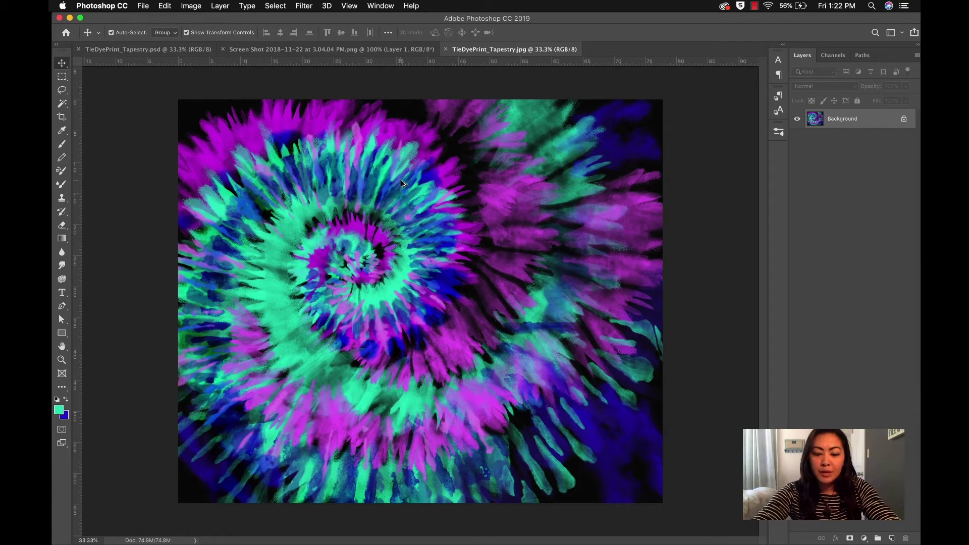
{"action": "key", "text": "super+alt+i"}
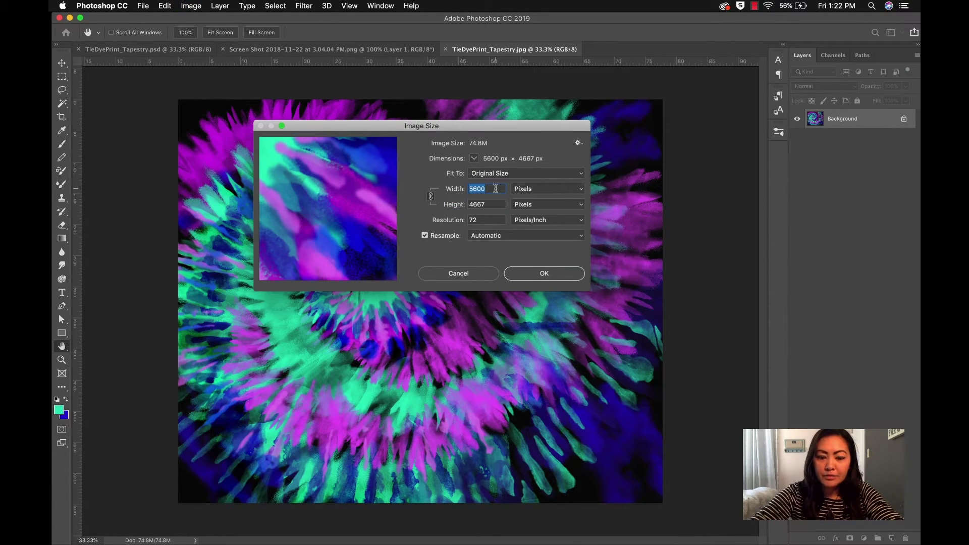
{"action": "type", "text": "6500"}
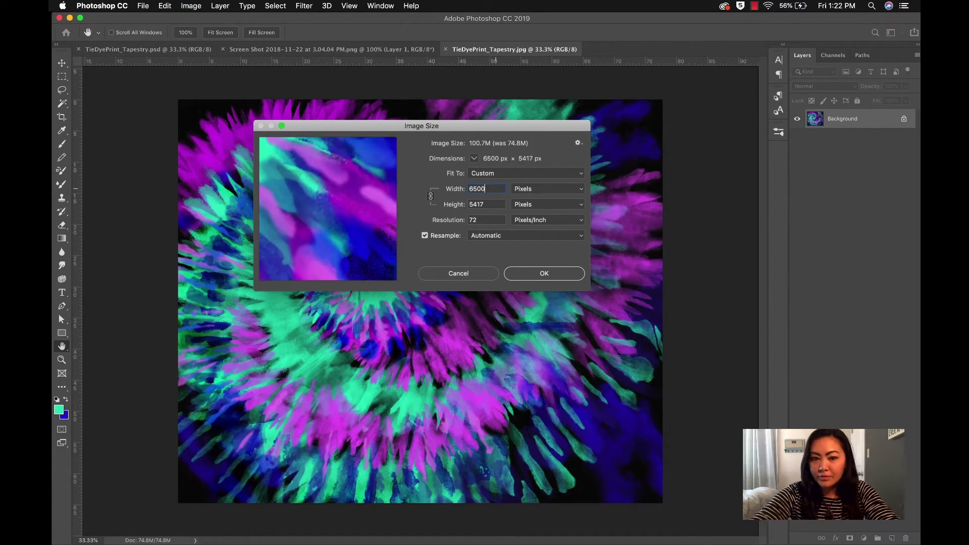
{"action": "left_click", "coordinate": [530, 273]}
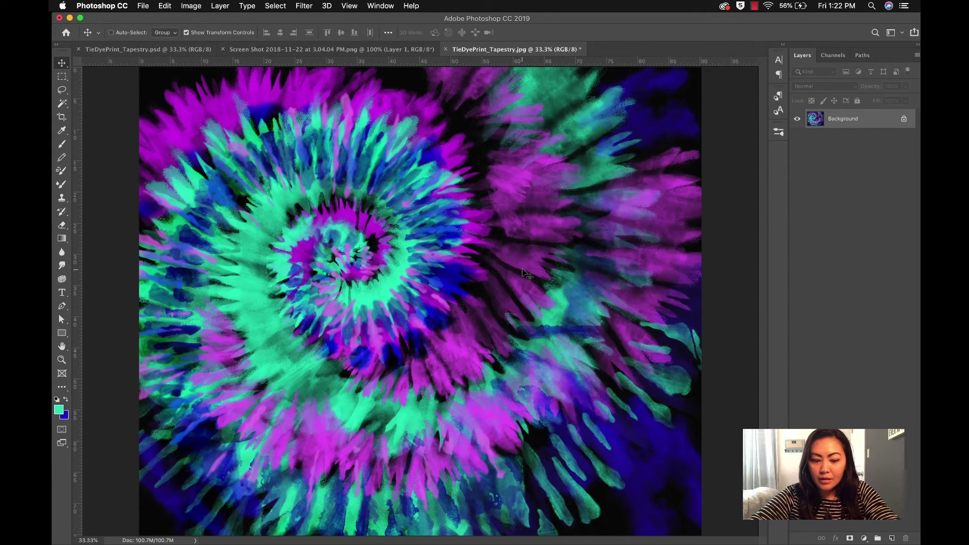
{"action": "key", "text": "super+shift+s"}
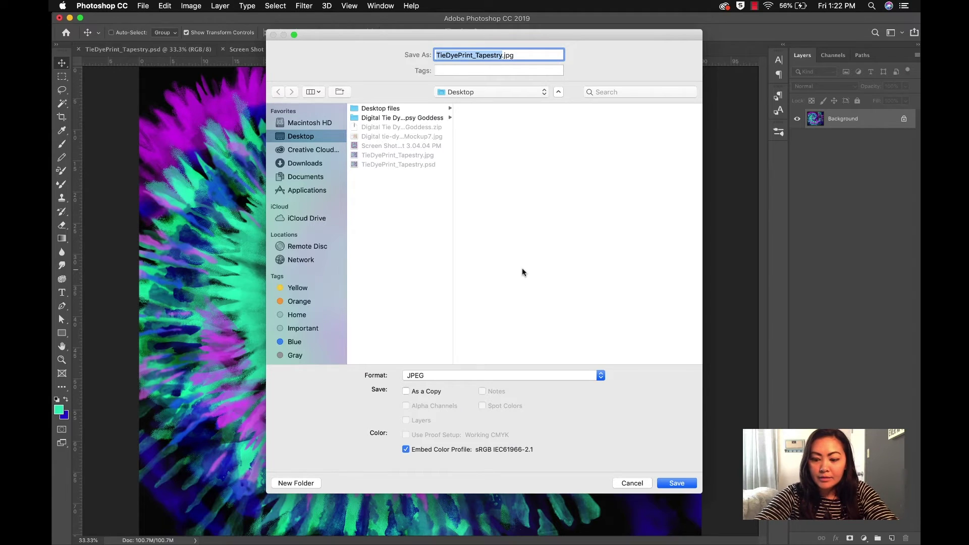
{"action": "key", "text": "Right"}
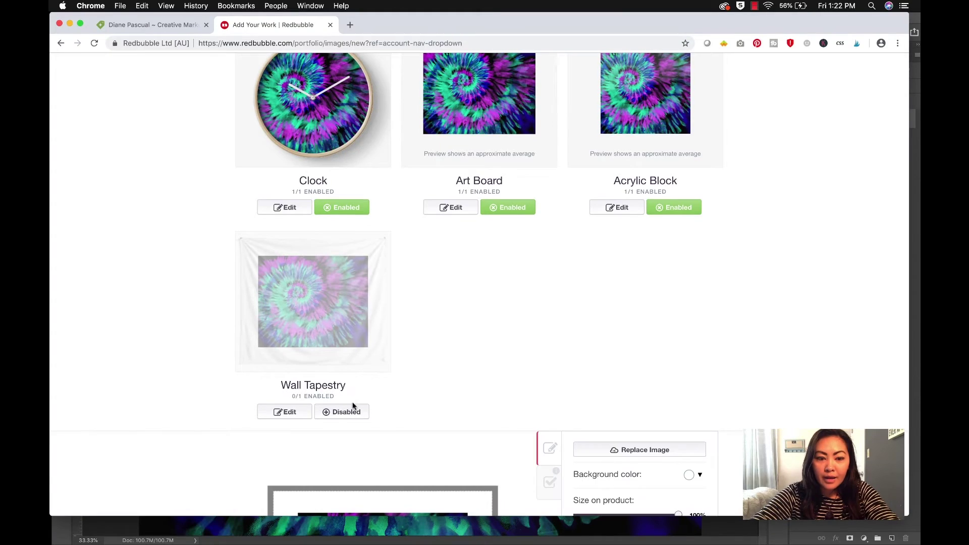
Return to the Redbubble upload page in Chrome and replace the Wall Tapestry image with TieDyePrint_Tapestry1.jpg
{"action": "scroll", "coordinate": [329, 378], "scroll_direction": "down", "scroll_amount": 10}
{"action": "scroll", "coordinate": [329, 373], "scroll_direction": "up", "scroll_amount": 8}
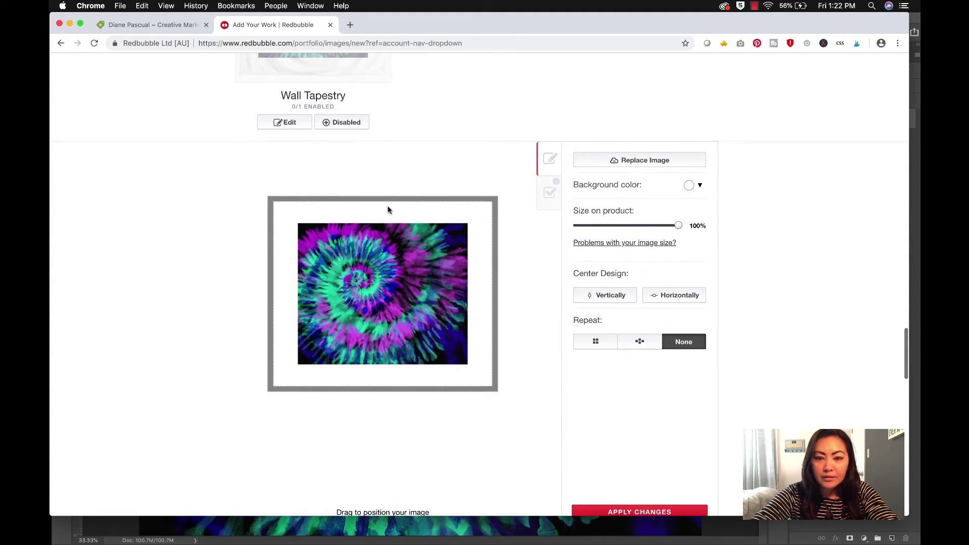
{"action": "left_click", "coordinate": [616, 162]}
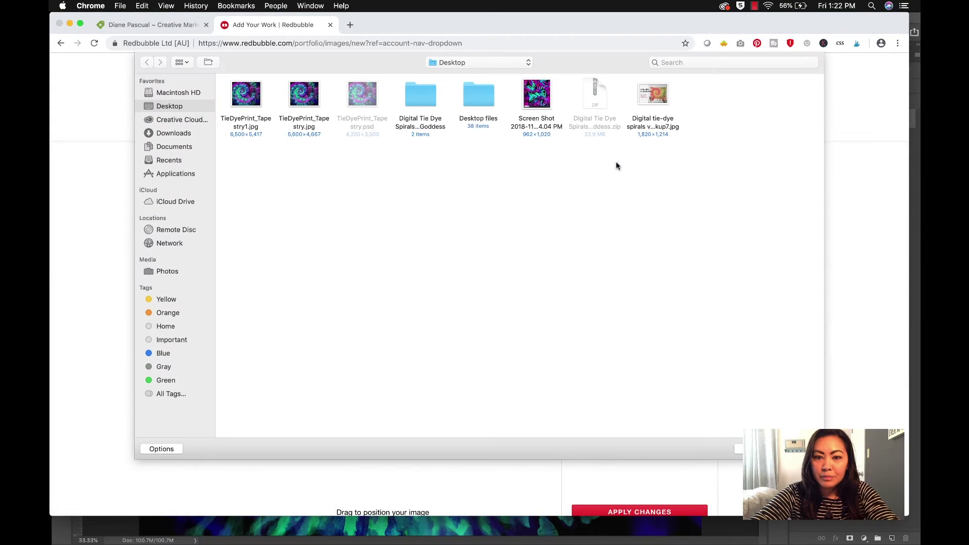
{"action": "double_click", "coordinate": [244, 100]}
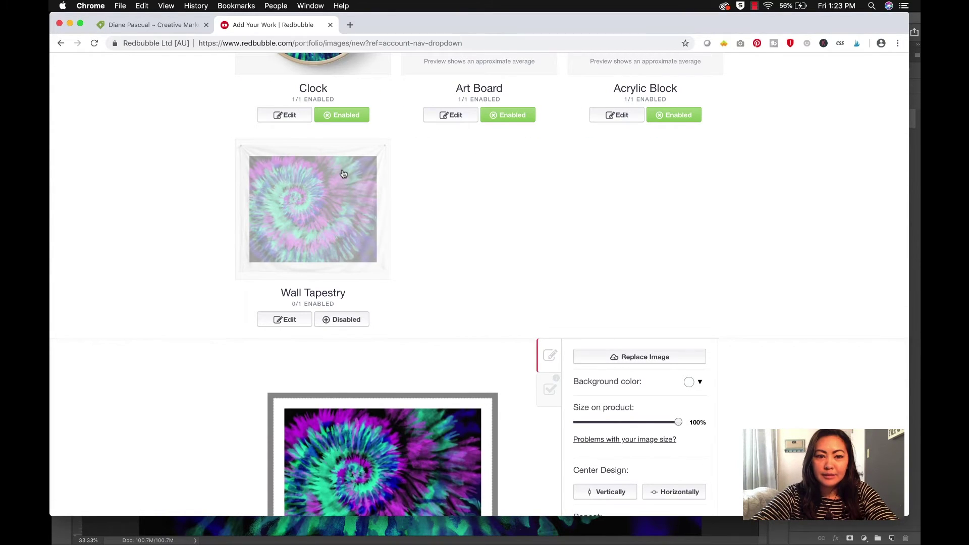
{"action": "scroll", "coordinate": [364, 272], "scroll_direction": "down", "scroll_amount": 2}
{"action": "left_click", "coordinate": [286, 266]}
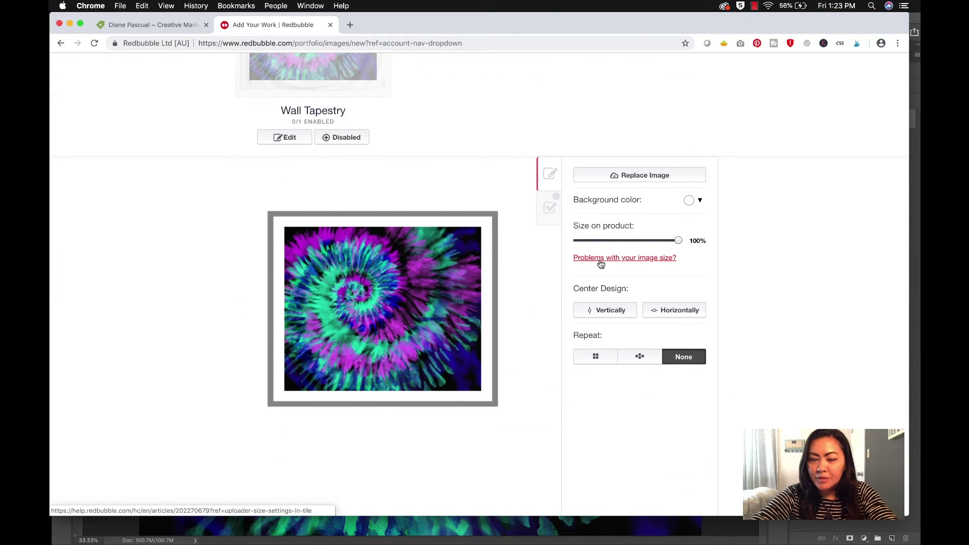
Look up the required pixel dimensions for wall tapestries in Redbubble's image size help article
{"action": "left_click", "coordinate": [601, 260]}
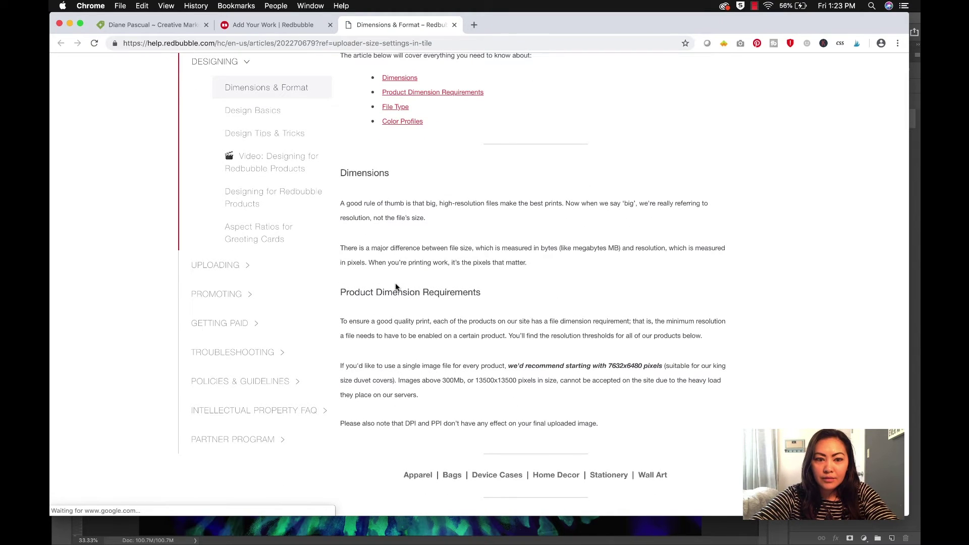
{"action": "scroll", "coordinate": [367, 211], "scroll_direction": "down", "scroll_amount": 4}
{"action": "scroll", "coordinate": [367, 211], "scroll_direction": "down", "scroll_amount": 10}
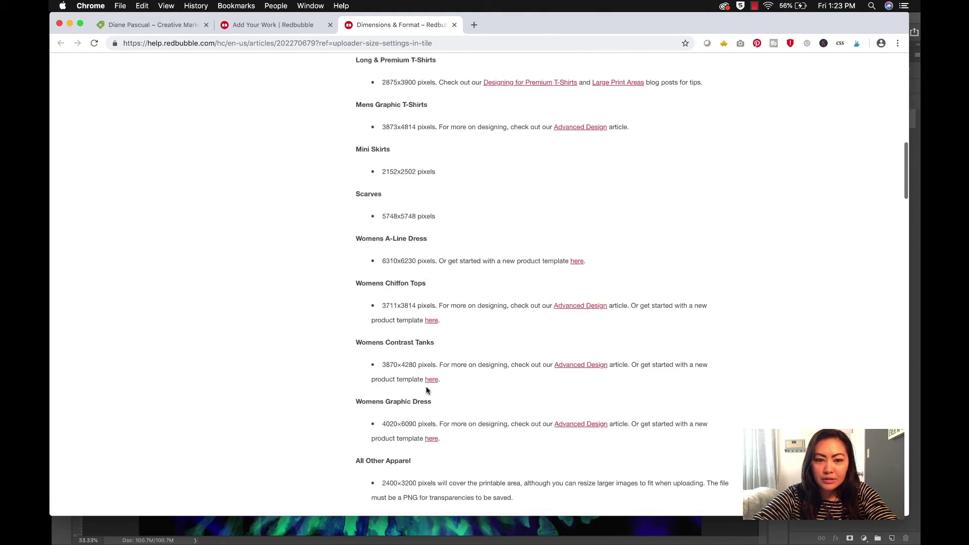
{"action": "scroll", "coordinate": [434, 392], "scroll_direction": "down", "scroll_amount": 15}
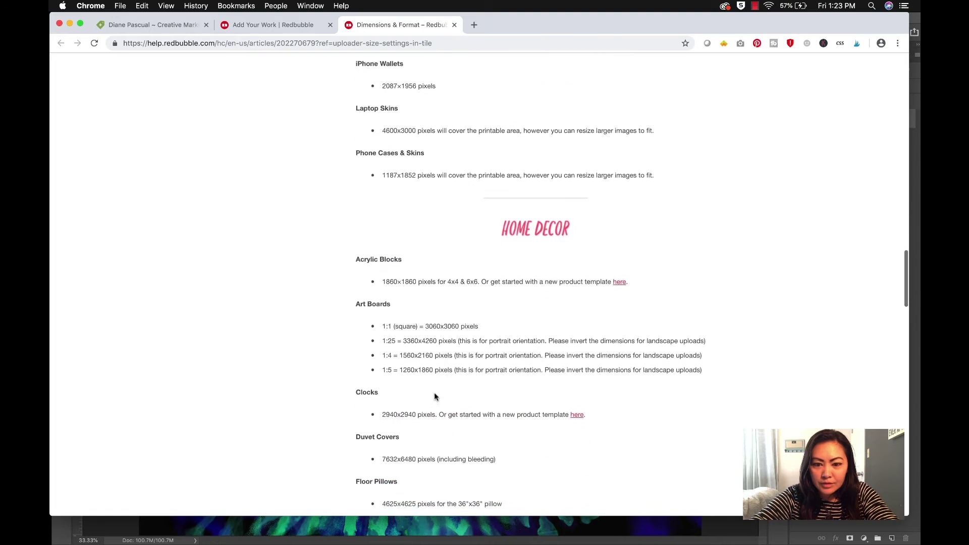
{"action": "scroll", "coordinate": [434, 393], "scroll_direction": "down", "scroll_amount": 3}
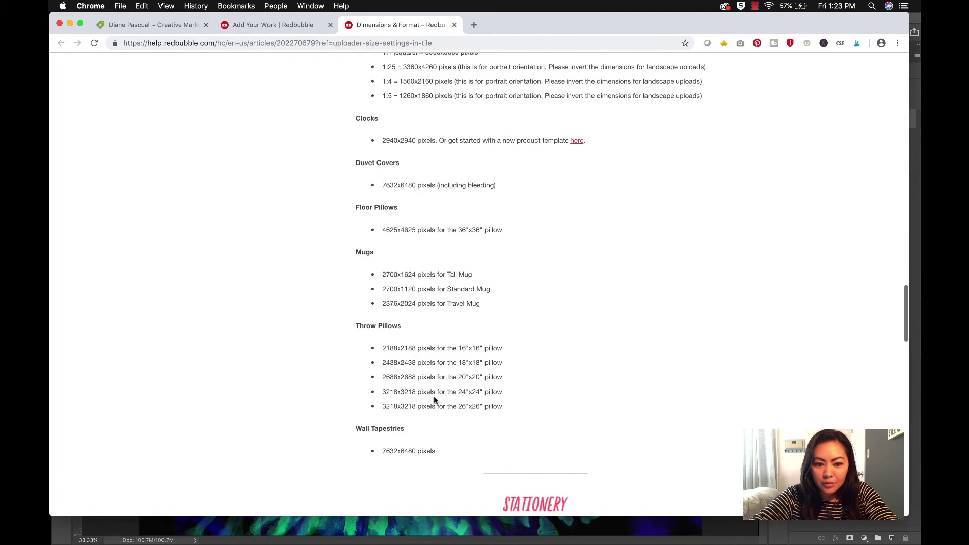
{"action": "scroll", "coordinate": [423, 469], "scroll_direction": "down", "scroll_amount": 4}
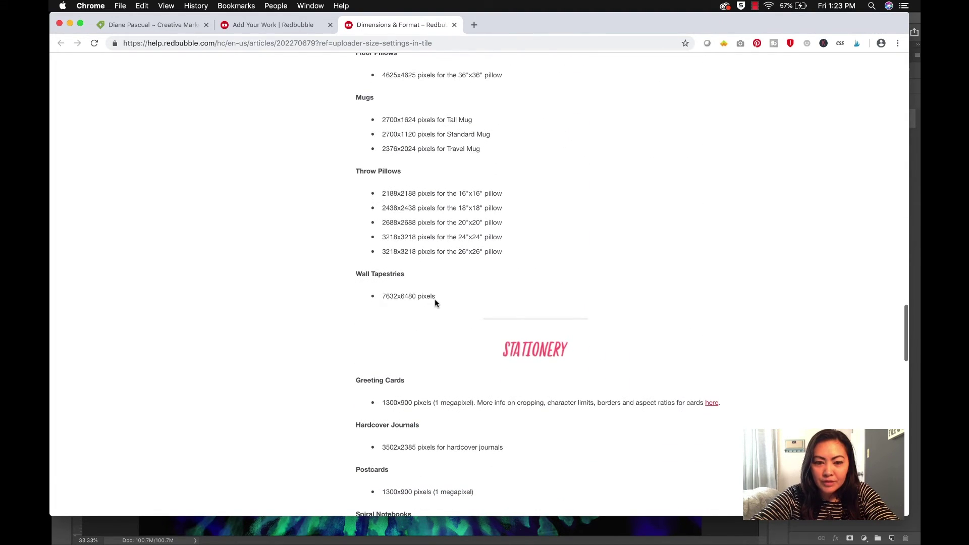
{"action": "left_click_drag", "start_coordinate": [437, 298], "coordinate": [374, 300]}
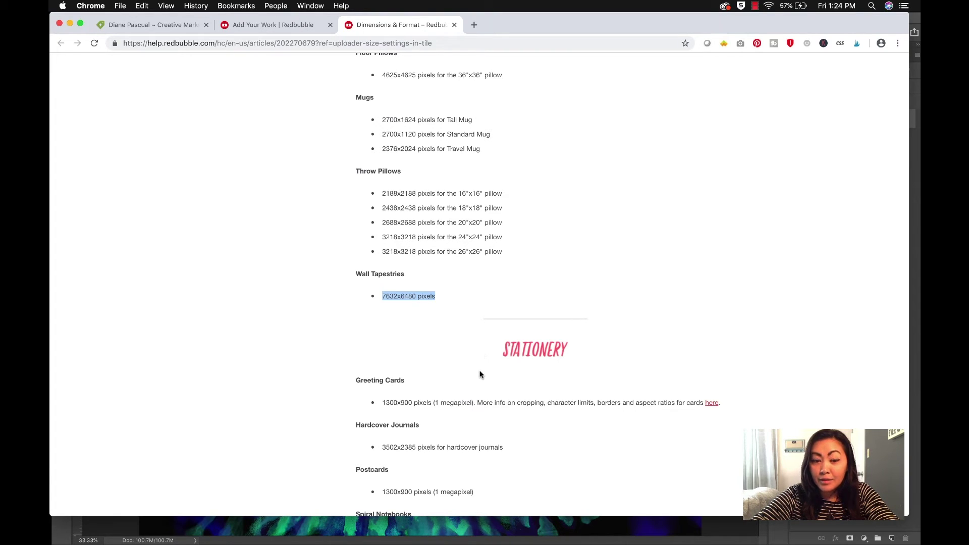
Switch to Photoshop, resize TieDyePrint_Tapestry1.jpg to a width of 8000 pixels, and save it
{"action": "key", "text": "super+Tab"}
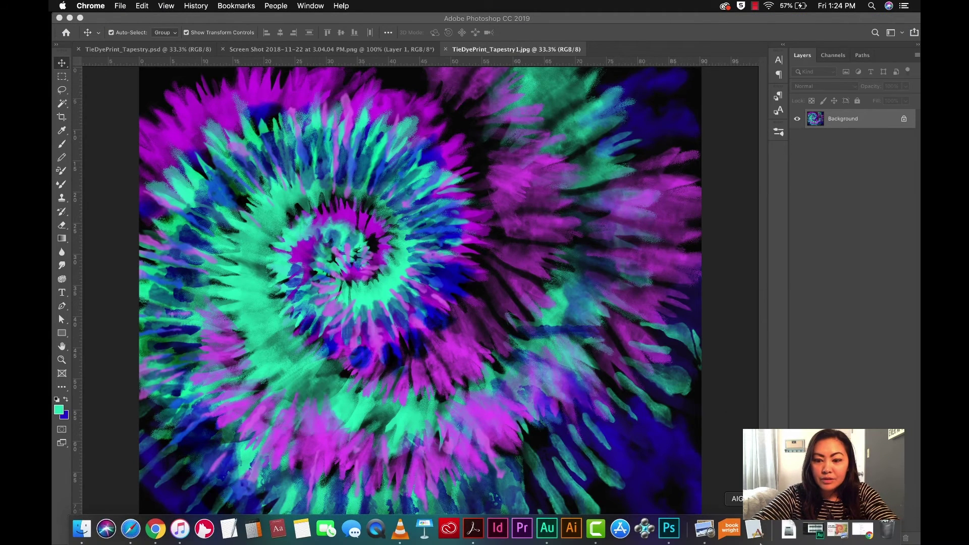
{"action": "key", "text": "super+alt+i"}
{"action": "type", "text": "8000"}
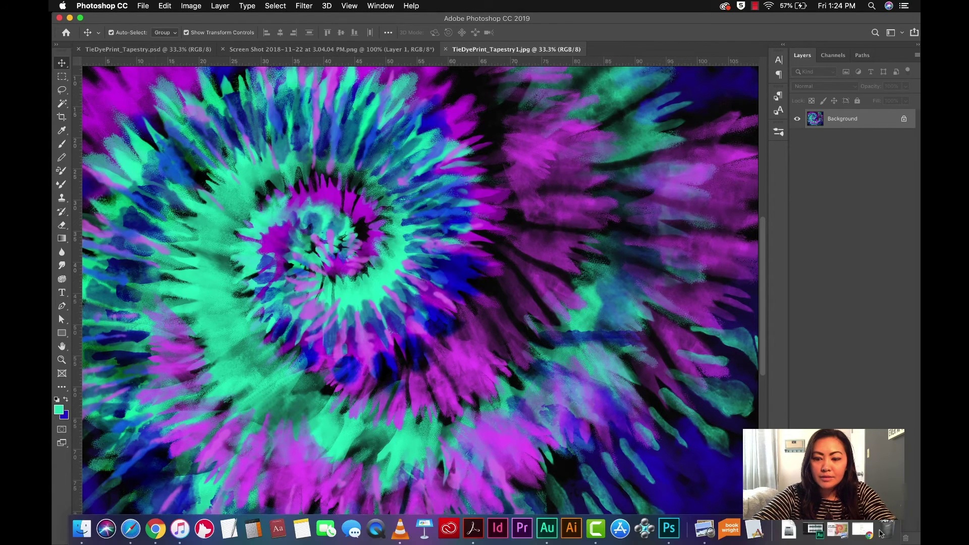
Back on Redbubble's Add Your Work page in Chrome, replace the Wall Tapestry image with the 8000-pixel-wide TieDyePrint_Tapestry1.jpg, scale it to 98%, and enable the product
{"action": "key", "text": "super+Tab"}
{"action": "left_click", "coordinate": [267, 26]}
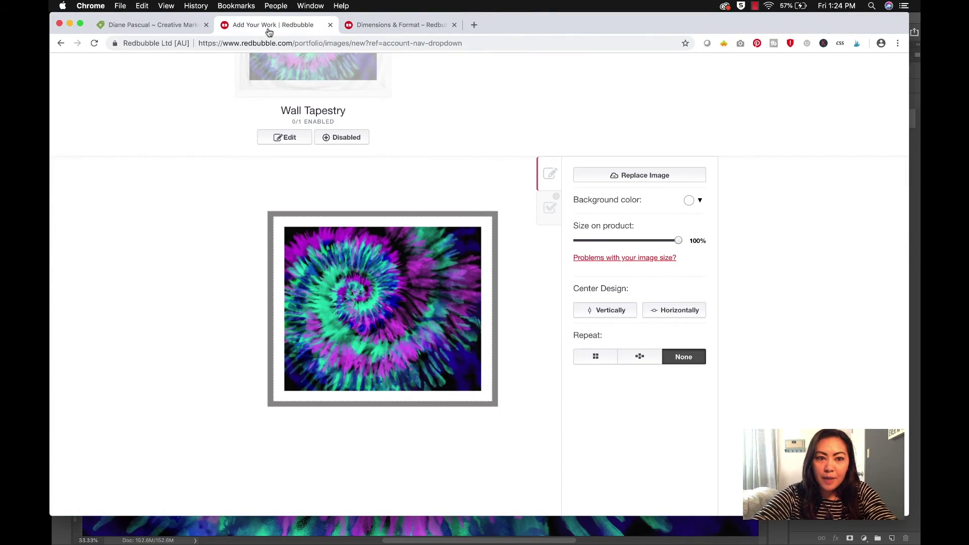
{"action": "left_click", "coordinate": [661, 175]}
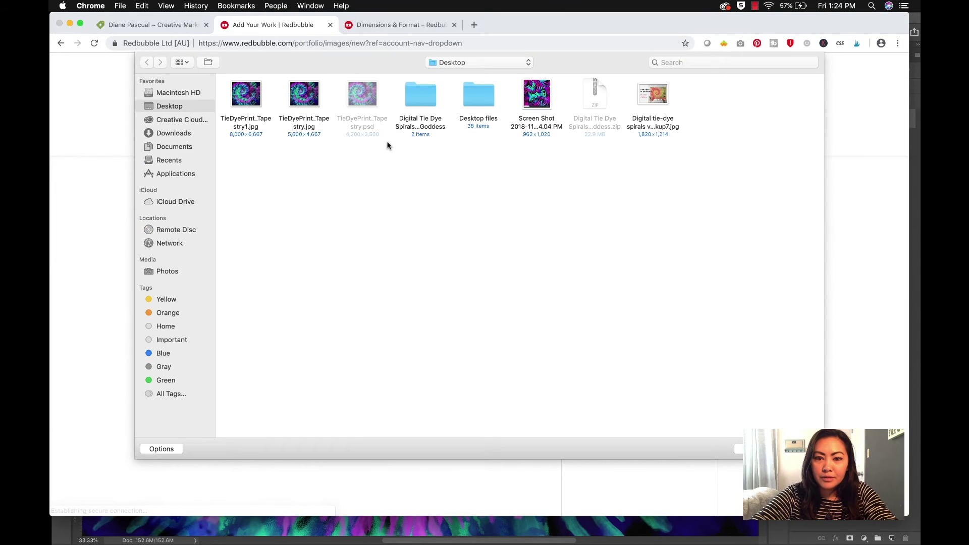
{"action": "left_click", "coordinate": [305, 96]}
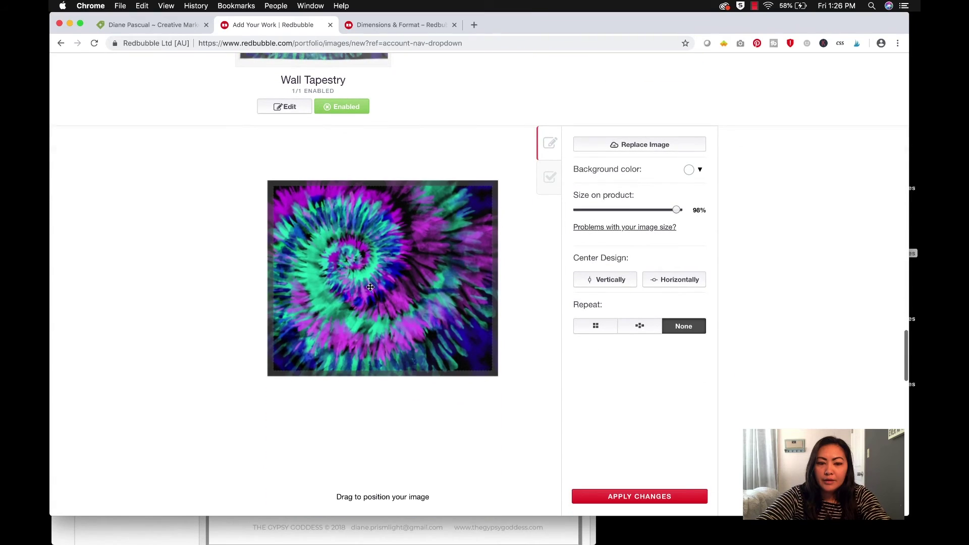
Open the A-Line Dress design for editing
{"action": "scroll", "coordinate": [371, 280], "scroll_direction": "up", "scroll_amount": 10}
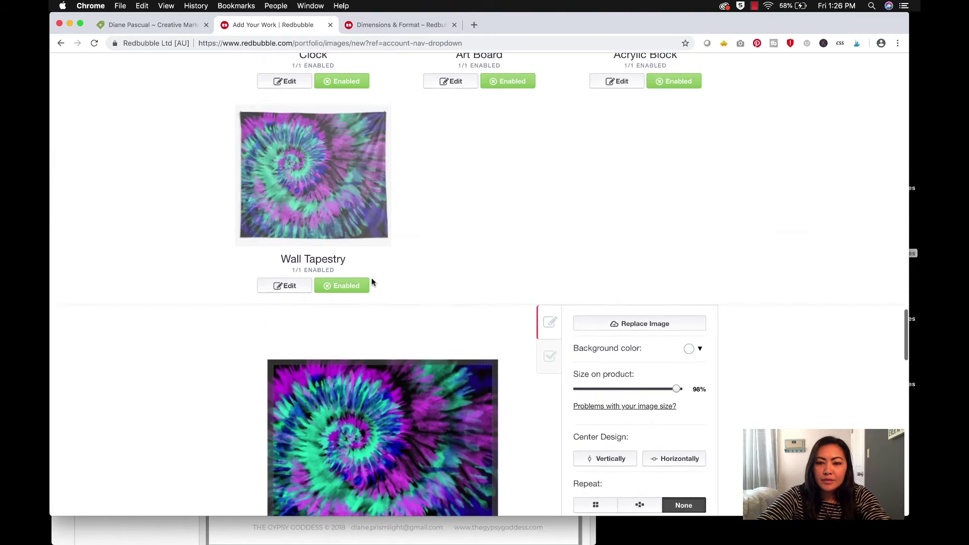
{"action": "scroll", "coordinate": [371, 282], "scroll_direction": "up", "scroll_amount": 15}
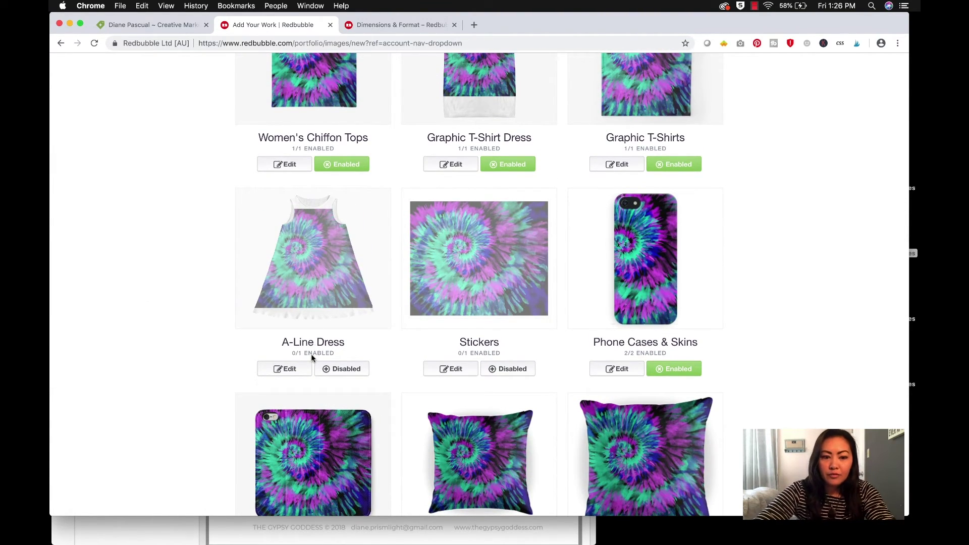
{"action": "left_click", "coordinate": [300, 369]}
{"action": "scroll", "coordinate": [384, 328], "scroll_direction": "down", "scroll_amount": 5}
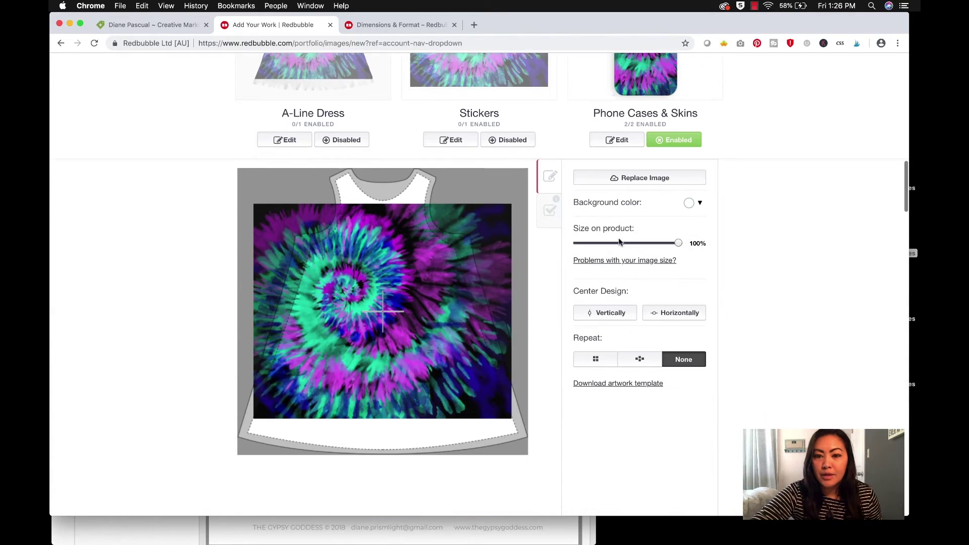
Replace the A-Line Dress image with the enlarged tie-dye JPEG from the Desktop
{"action": "left_click", "coordinate": [643, 177]}
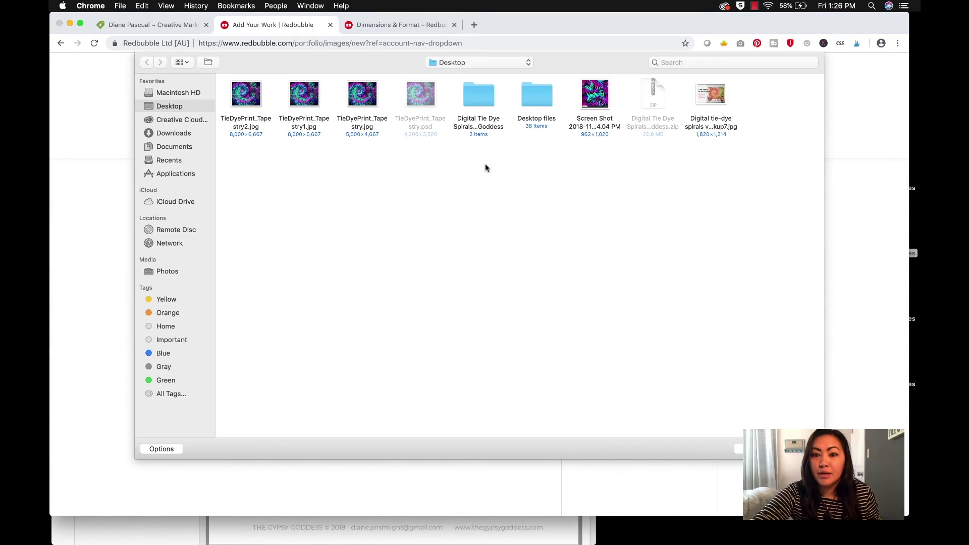
{"action": "key", "text": "Return"}
Open the Graphic T-Shirt Dress design for editing and replace its image with TieDyePrint_Tapestry2.jpg from the Desktop
{"action": "scroll", "coordinate": [555, 253], "scroll_direction": "up", "scroll_amount": 5}
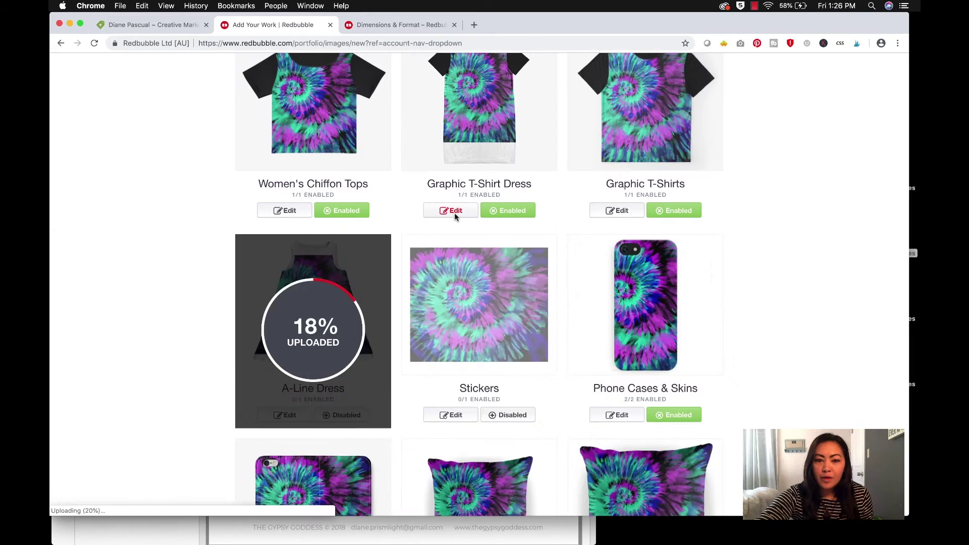
{"action": "left_click", "coordinate": [452, 210]}
{"action": "left_click", "coordinate": [633, 248]}
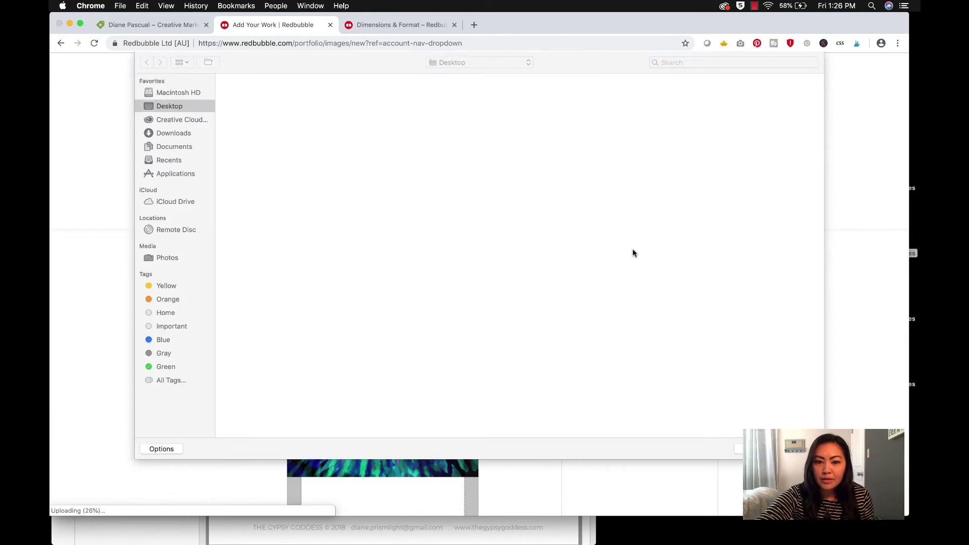
{"action": "left_click", "coordinate": [245, 96]}
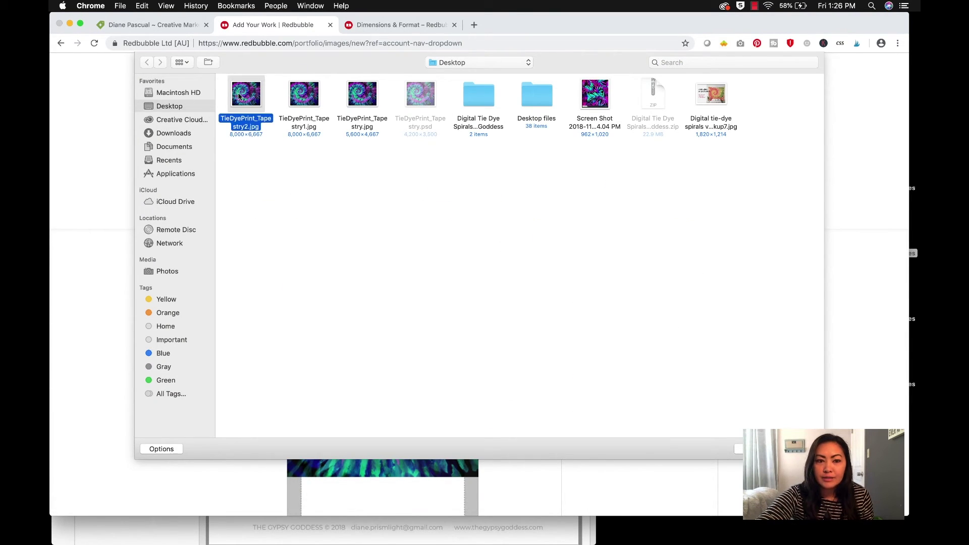
{"action": "key", "text": "Return"}
Open the Duvets design for editing and replace its image with TieDyePrint_Tapestry2.jpg from the Desktop
{"action": "left_click", "coordinate": [616, 341]}
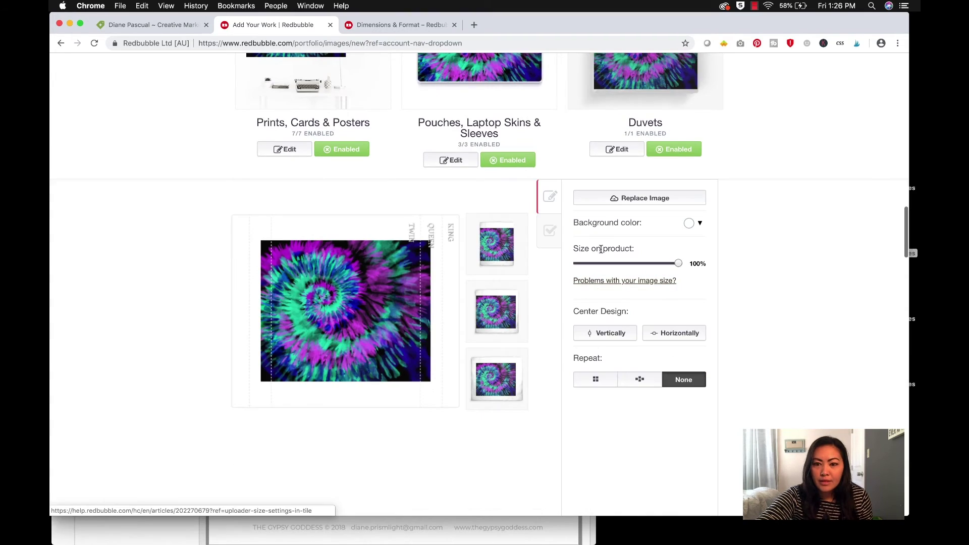
{"action": "left_click", "coordinate": [609, 201]}
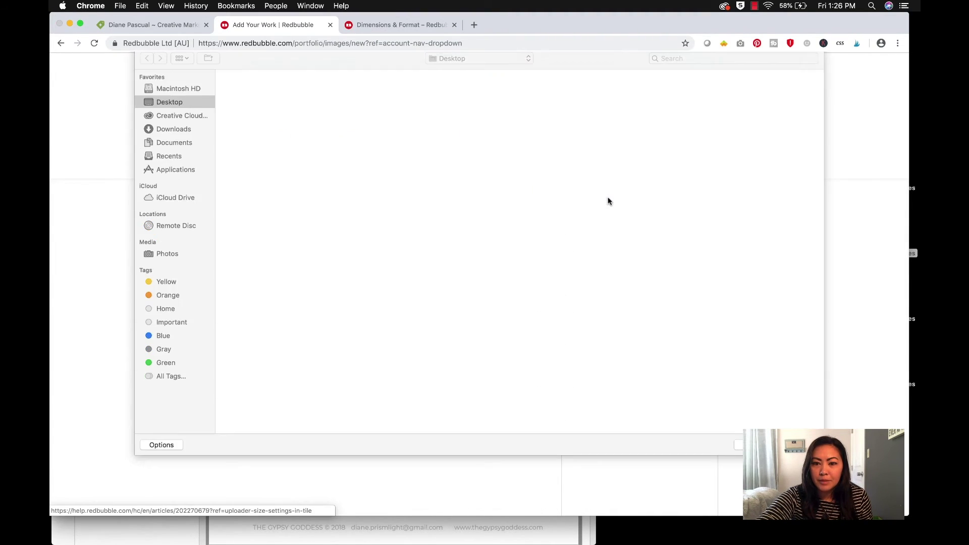
{"action": "left_click", "coordinate": [260, 117]}
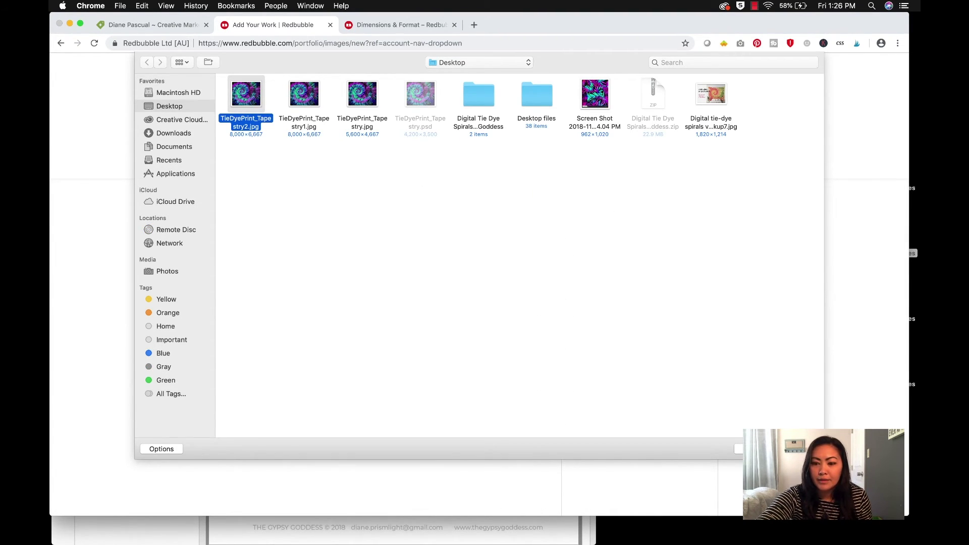
{"action": "key", "text": "Return"}
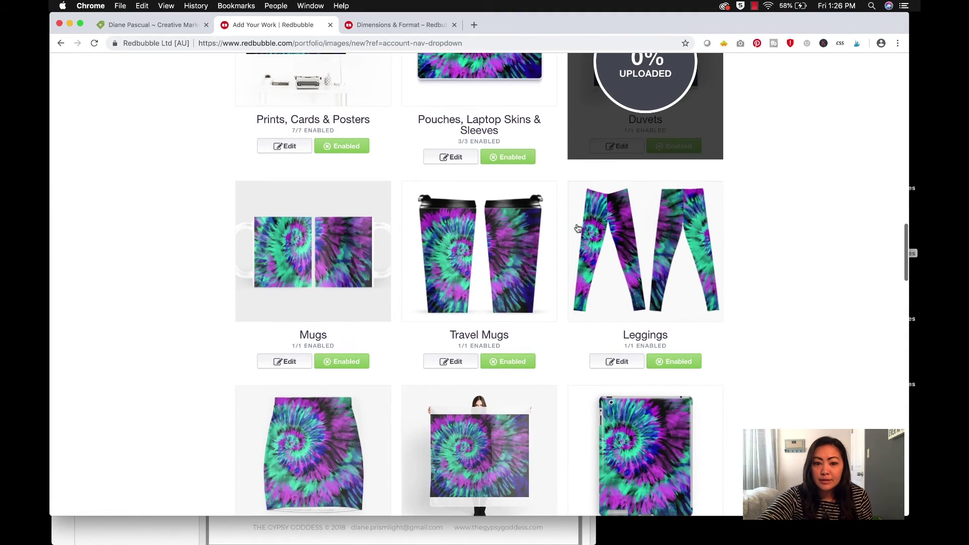
Open the Scarves design for editing
{"action": "scroll", "coordinate": [505, 253], "scroll_direction": "down", "scroll_amount": 5}
{"action": "left_click", "coordinate": [454, 310]}
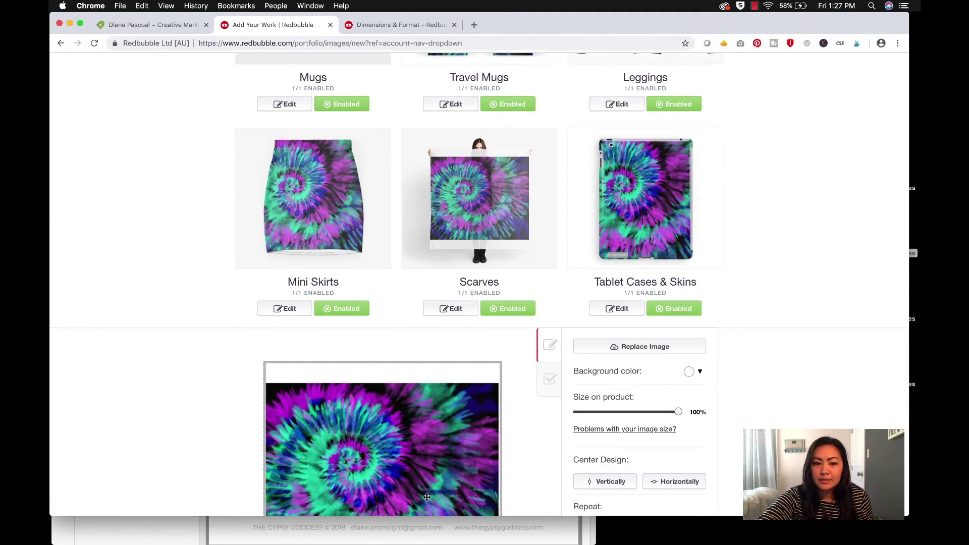
{"action": "scroll", "coordinate": [427, 500], "scroll_direction": "down", "scroll_amount": 3}
{"action": "scroll", "coordinate": [609, 251], "scroll_direction": "up", "scroll_amount": 3}
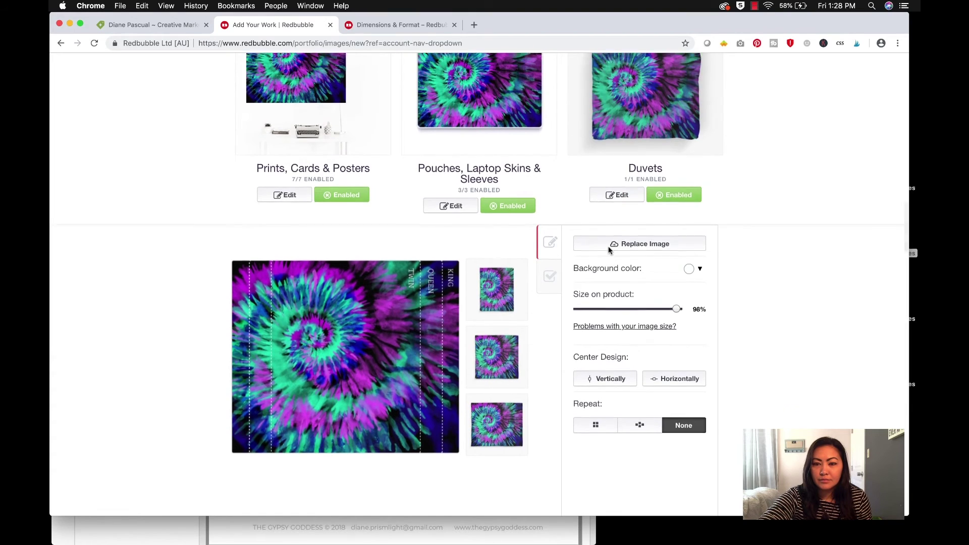
Apply the changes to the Duvets design with its size on the product at 98%
{"action": "scroll", "coordinate": [583, 330], "scroll_direction": "down", "scroll_amount": 1}
{"action": "scroll", "coordinate": [583, 331], "scroll_direction": "down", "scroll_amount": 15}
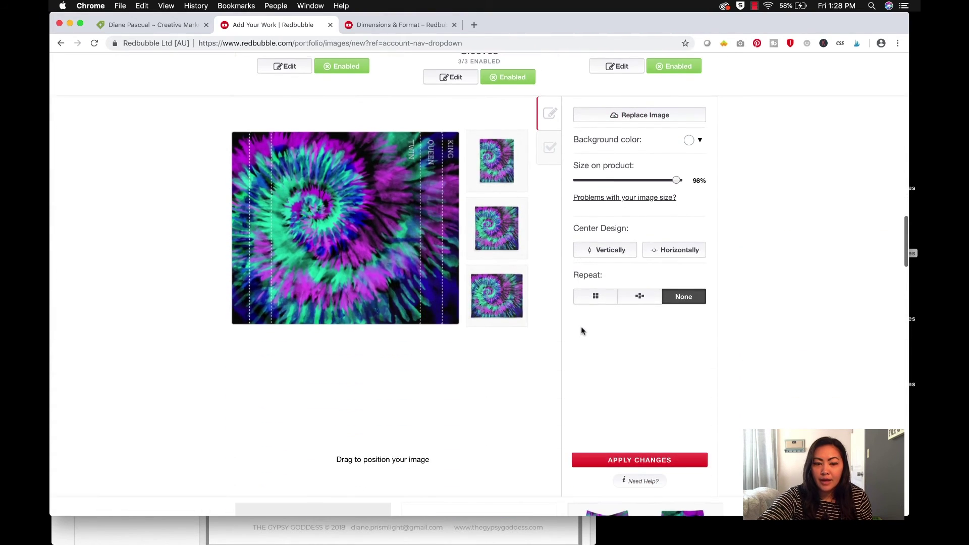
{"action": "scroll", "coordinate": [640, 203], "scroll_direction": "up", "scroll_amount": 10}
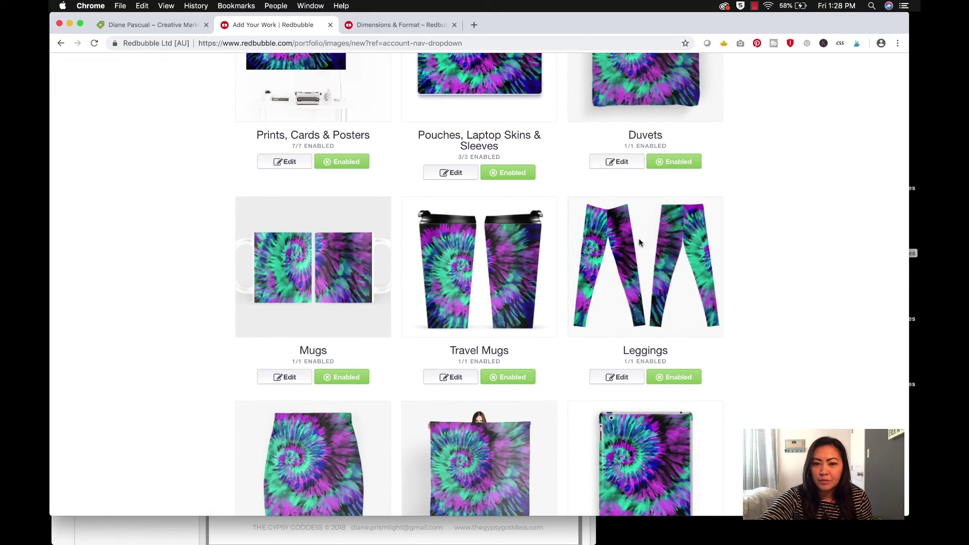
Review the product previews and their enabled status across the Add New Work page, including the Wall Tapestry
{"action": "scroll", "coordinate": [620, 240], "scroll_direction": "down", "scroll_amount": 20}
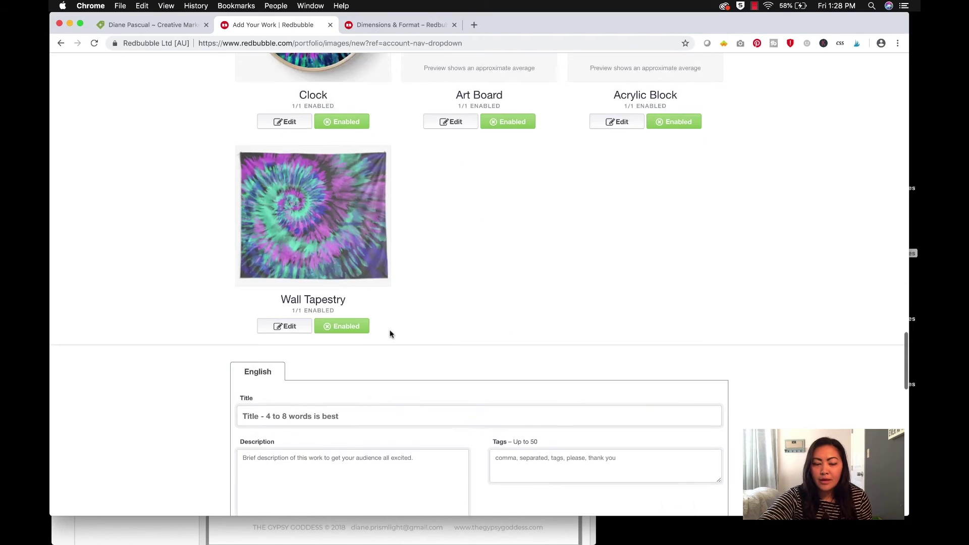
{"action": "scroll", "coordinate": [305, 106], "scroll_direction": "up", "scroll_amount": 20}
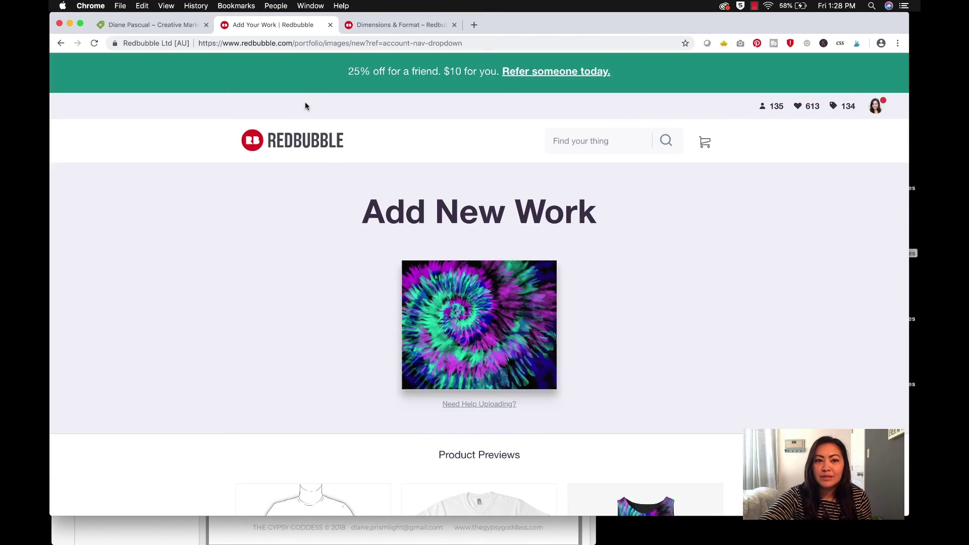
{"action": "mouse_move", "coordinate": [876, 107]}
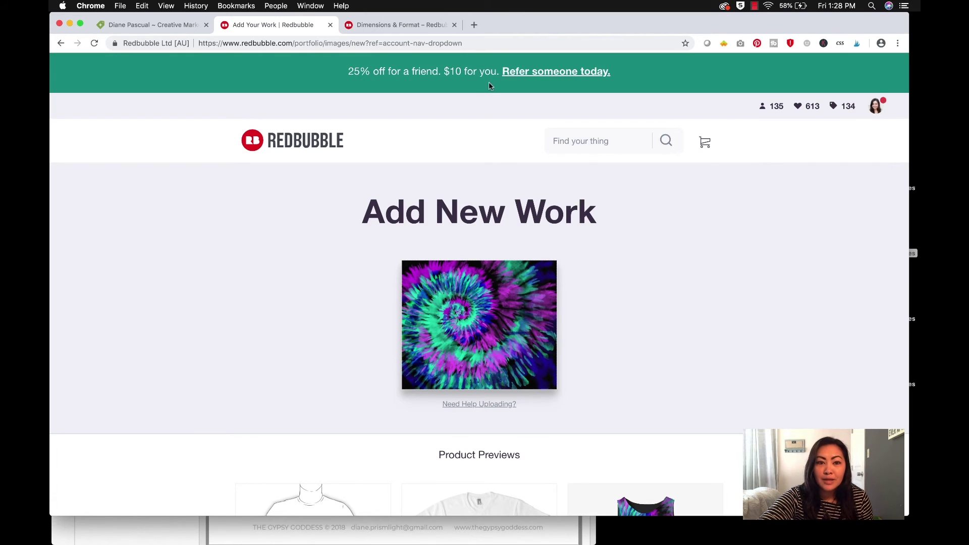
{"action": "scroll", "coordinate": [462, 130], "scroll_direction": "down", "scroll_amount": 20}
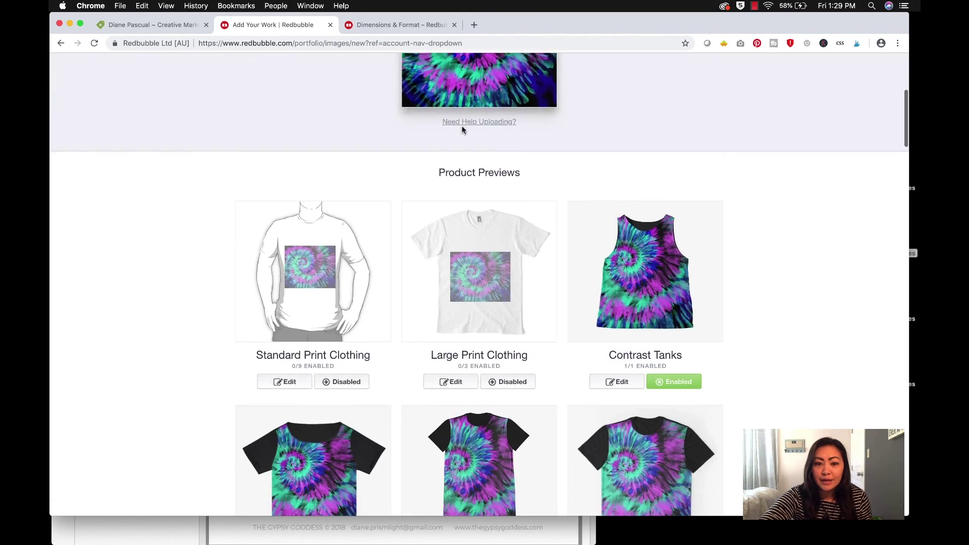
{"action": "scroll", "coordinate": [509, 293], "scroll_direction": "up", "scroll_amount": 20}
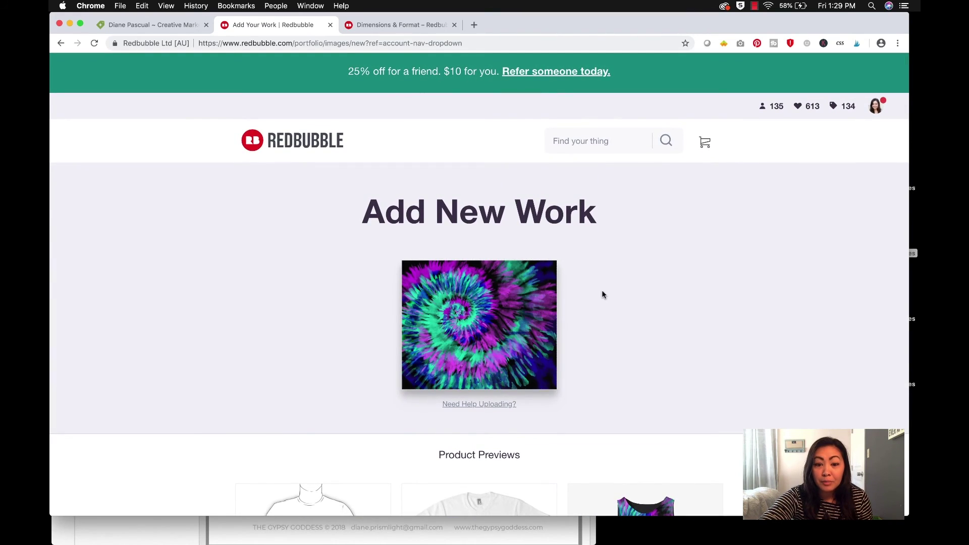
{"action": "scroll", "coordinate": [601, 295], "scroll_direction": "down", "scroll_amount": 10}
{"action": "scroll", "coordinate": [603, 296], "scroll_direction": "down", "scroll_amount": 8}
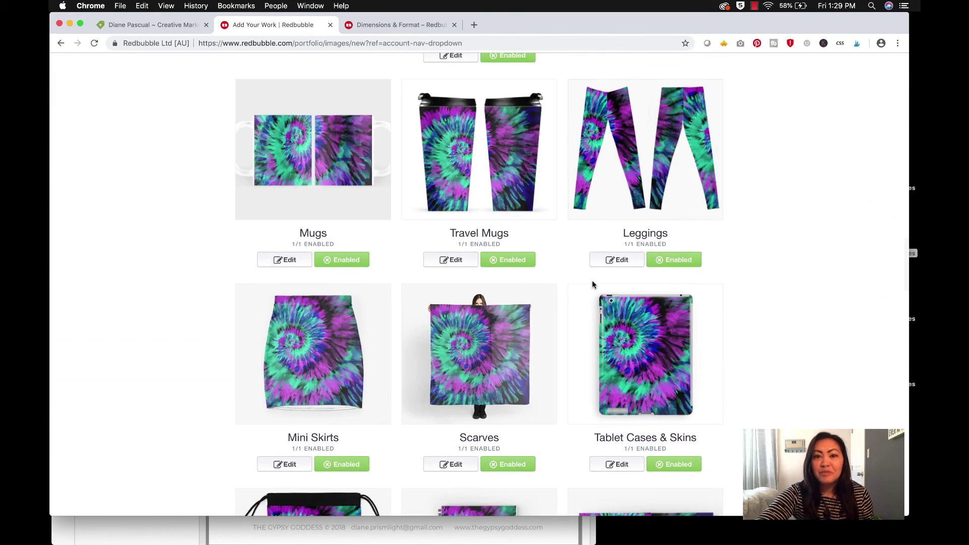